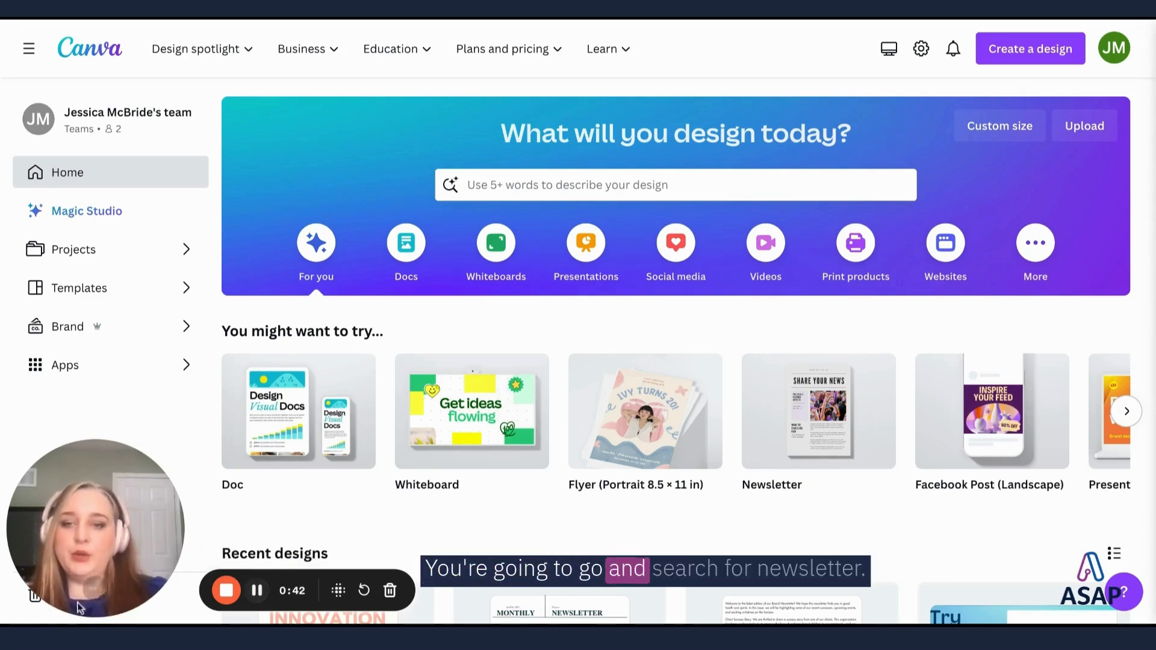
Search templates for 'newsletter' and scroll through the Newsletter results
click(573, 184)
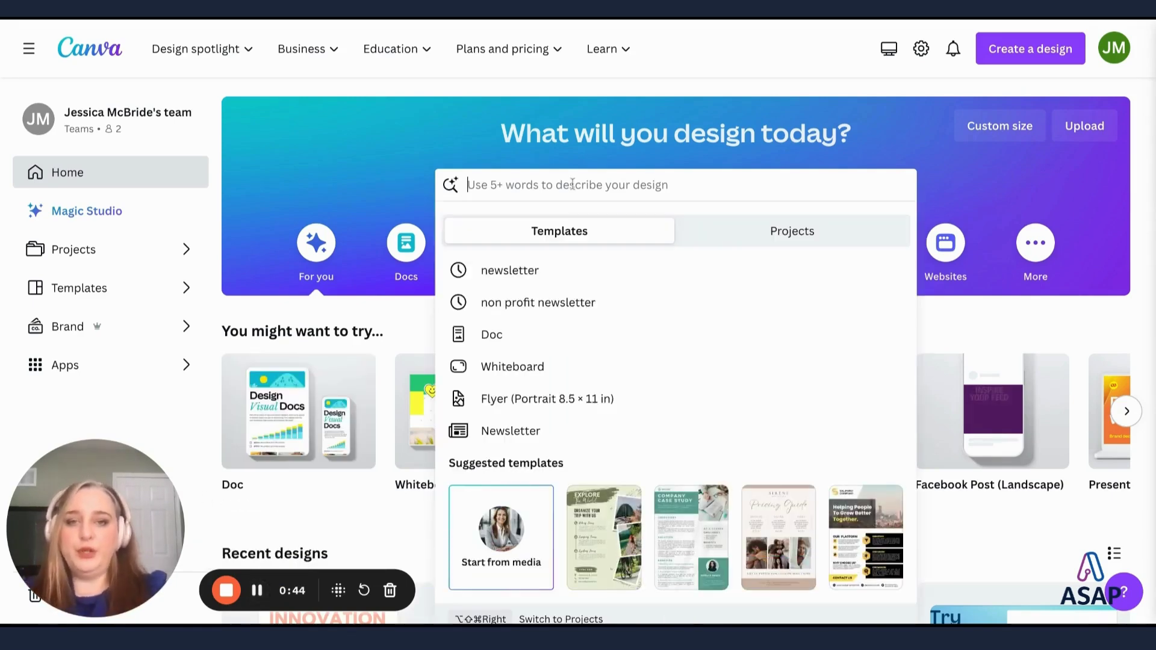
click(568, 276)
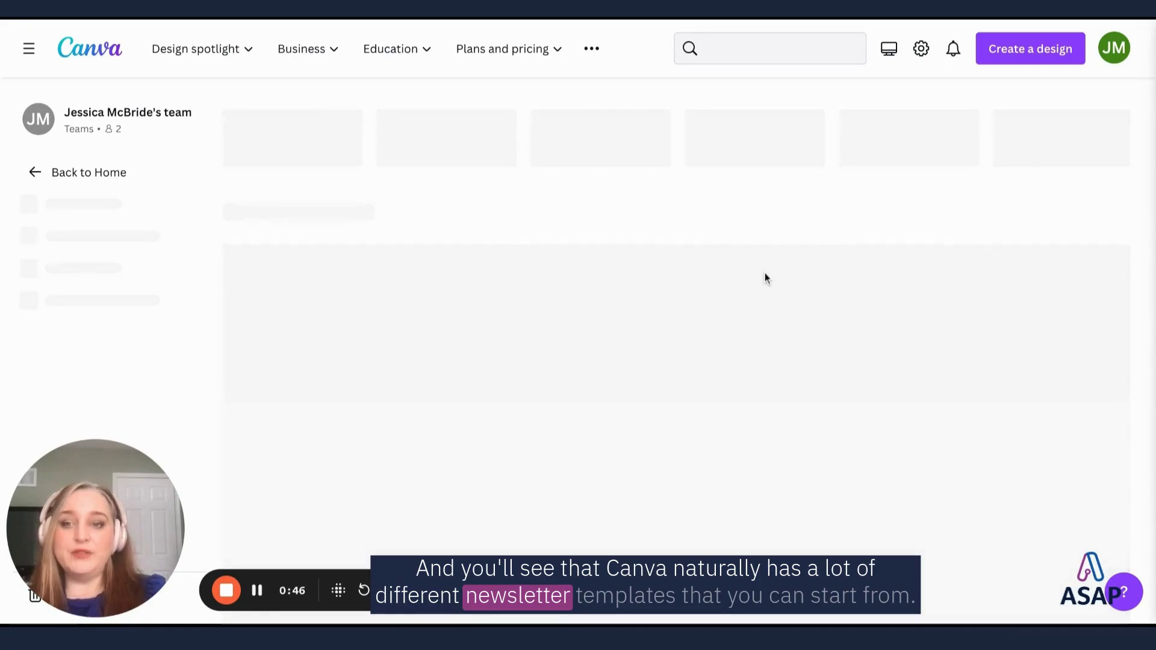
scroll(764, 277, down, 2)
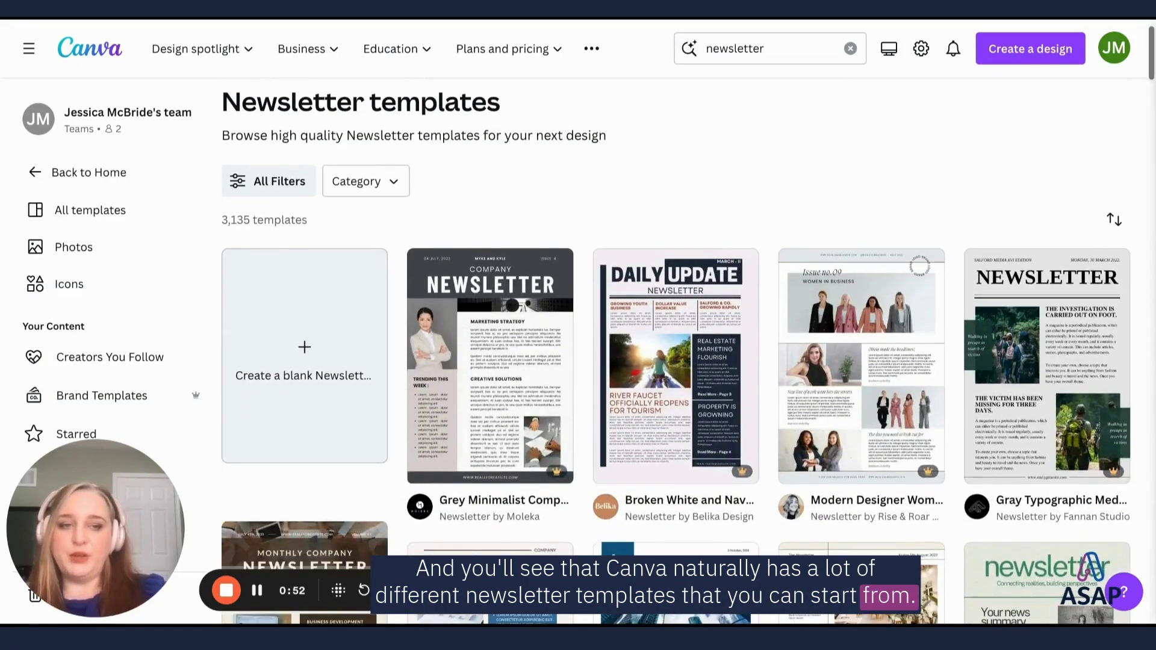
scroll(688, 354, down, 4)
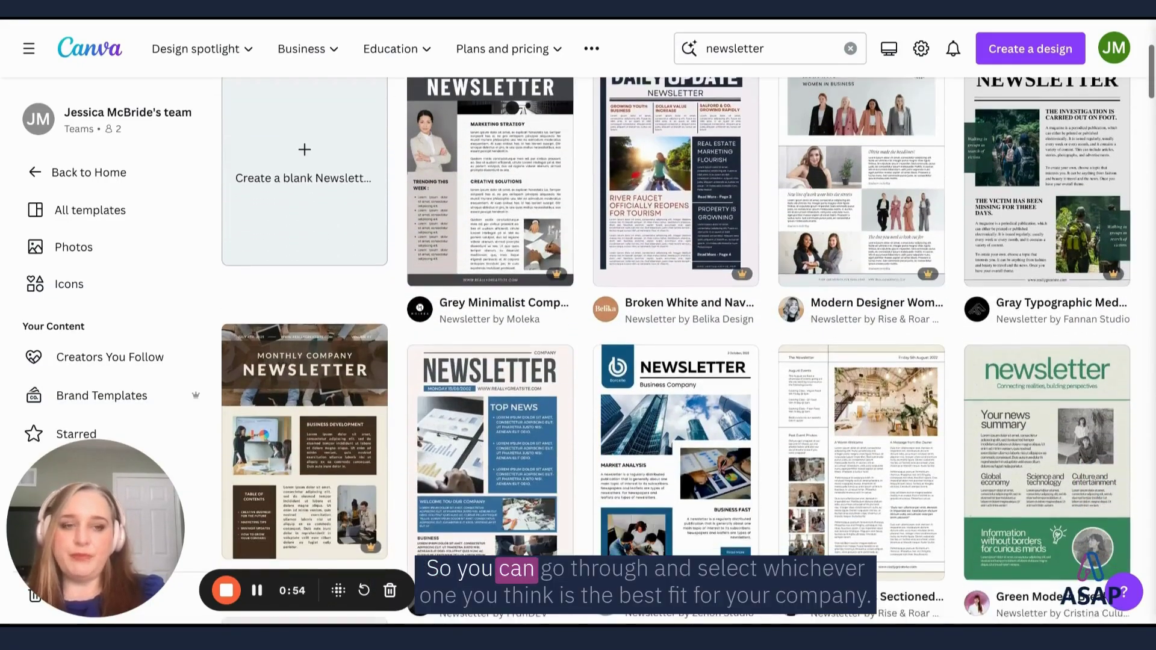
scroll(688, 353, down, 8)
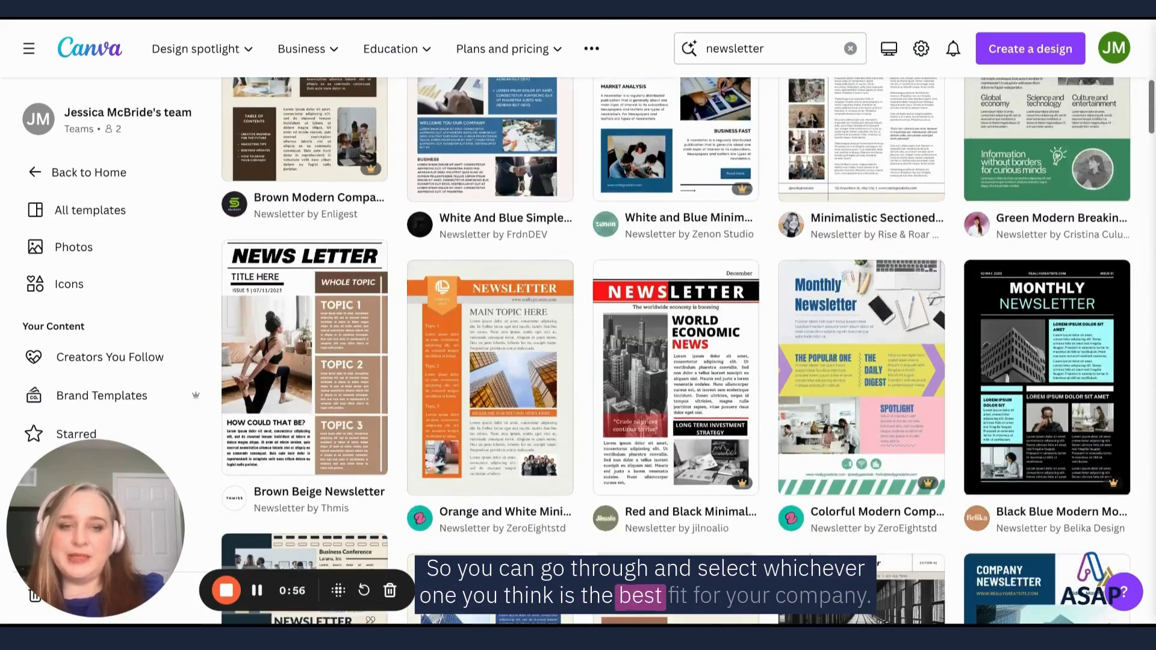
scroll(688, 353, down, 2)
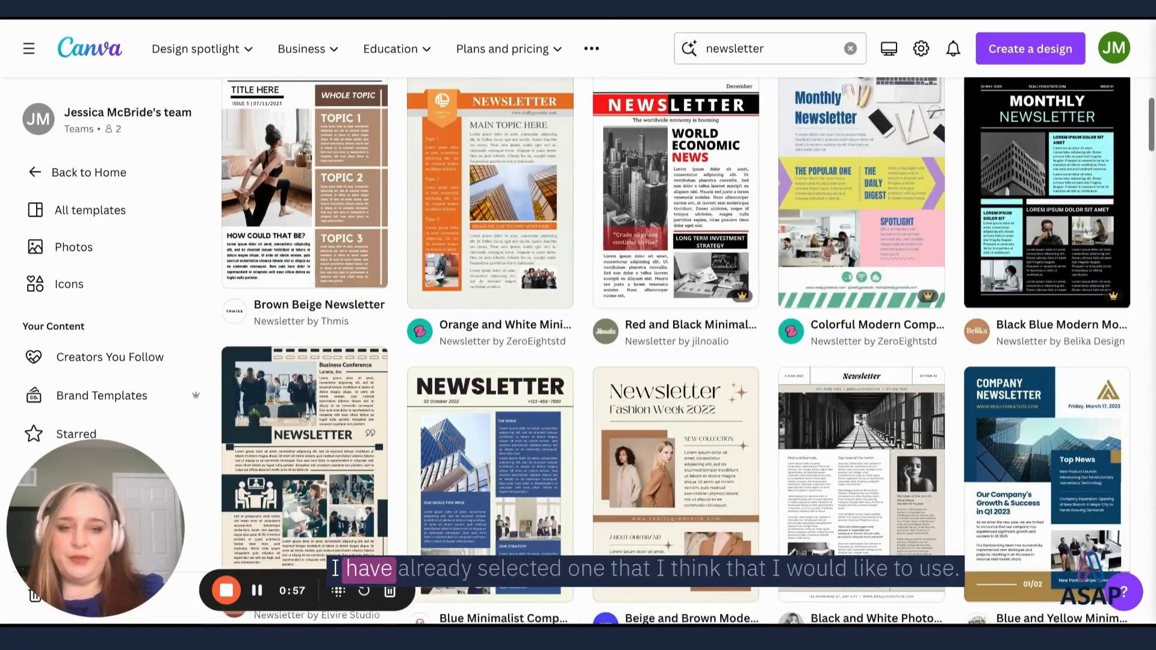
scroll(688, 351, down, 1)
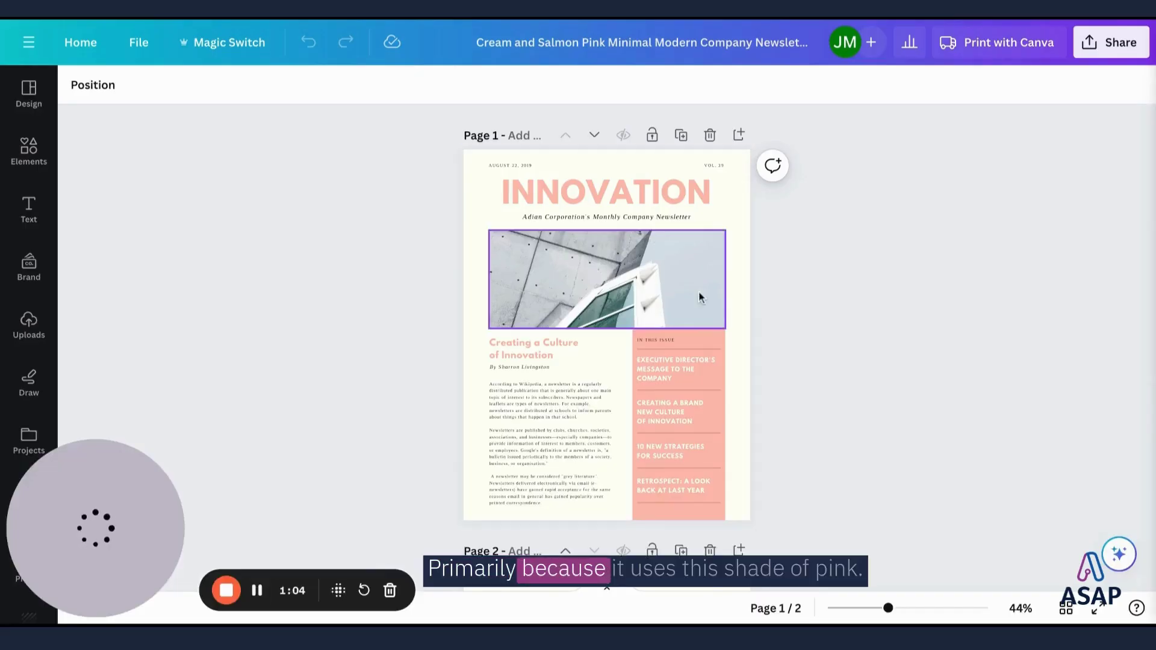
Recolour the pink issue-contents column to the palette's darker rose red
click(700, 348)
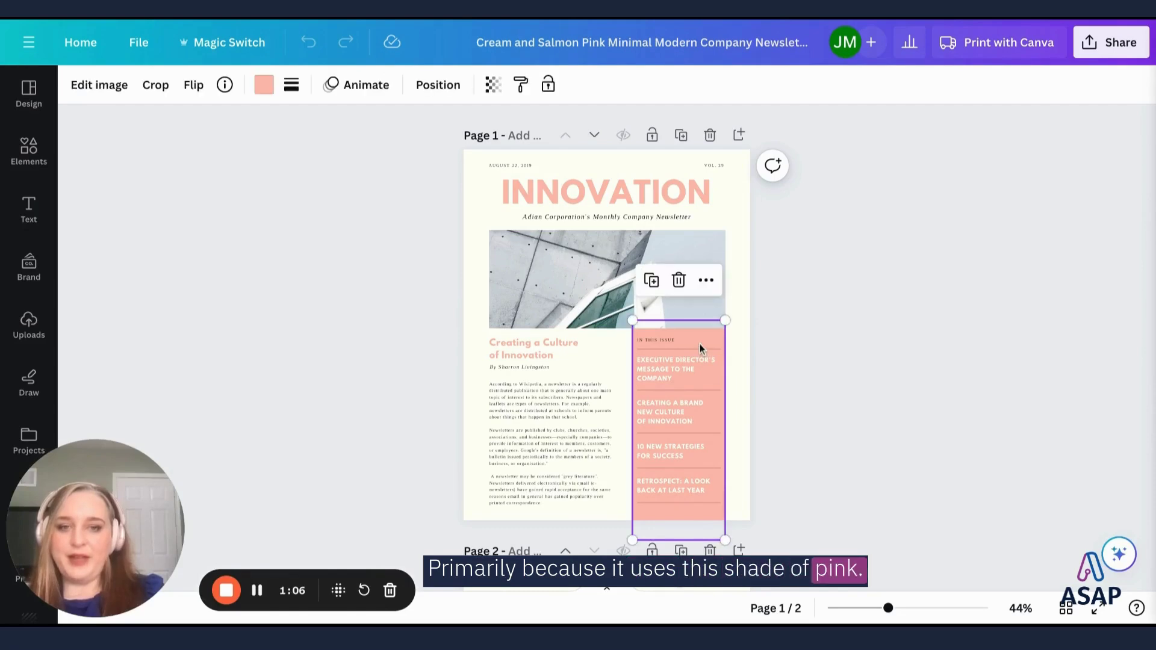
click(264, 87)
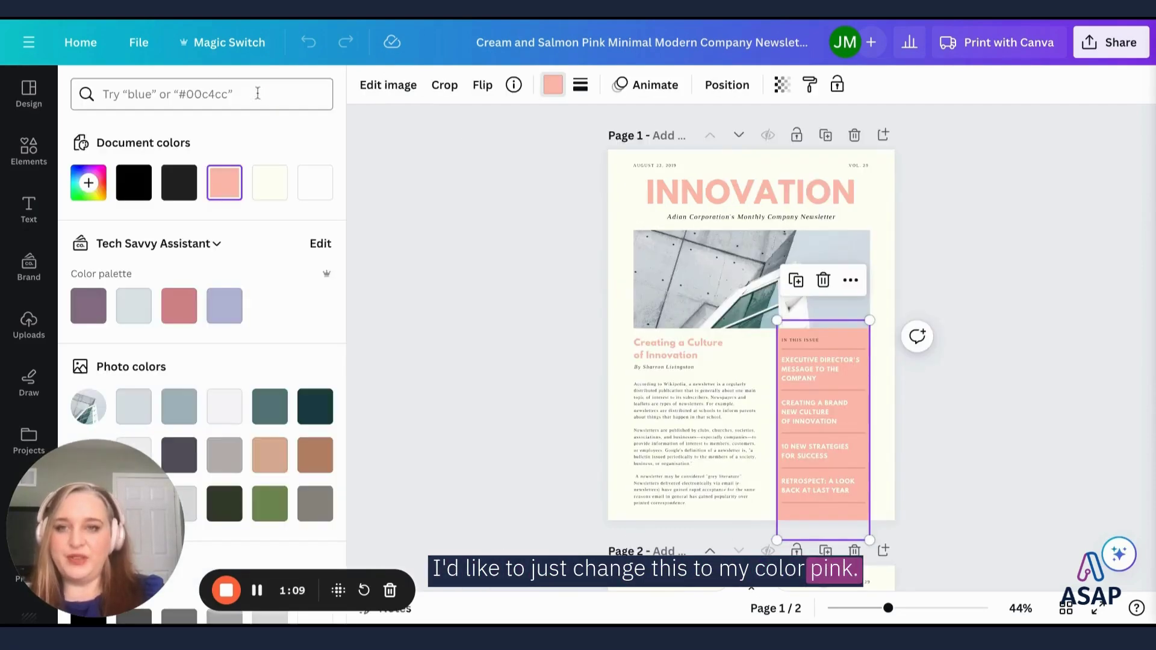
click(179, 319)
Make the INNOVATION title text the same darker rose red
click(732, 192)
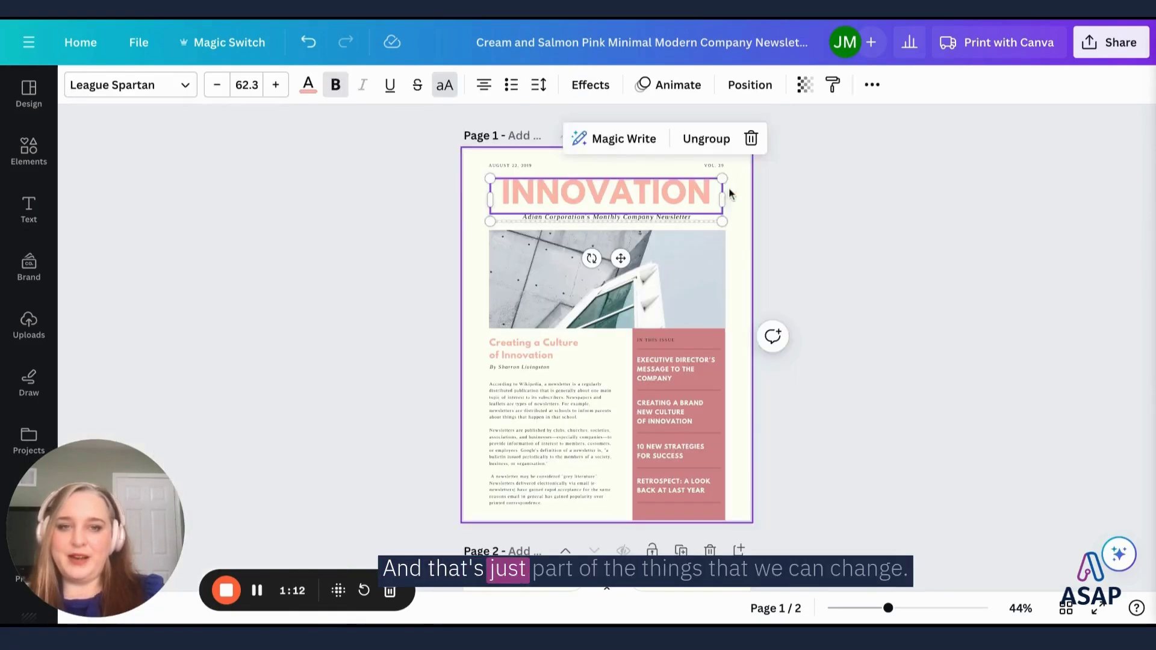
click(308, 86)
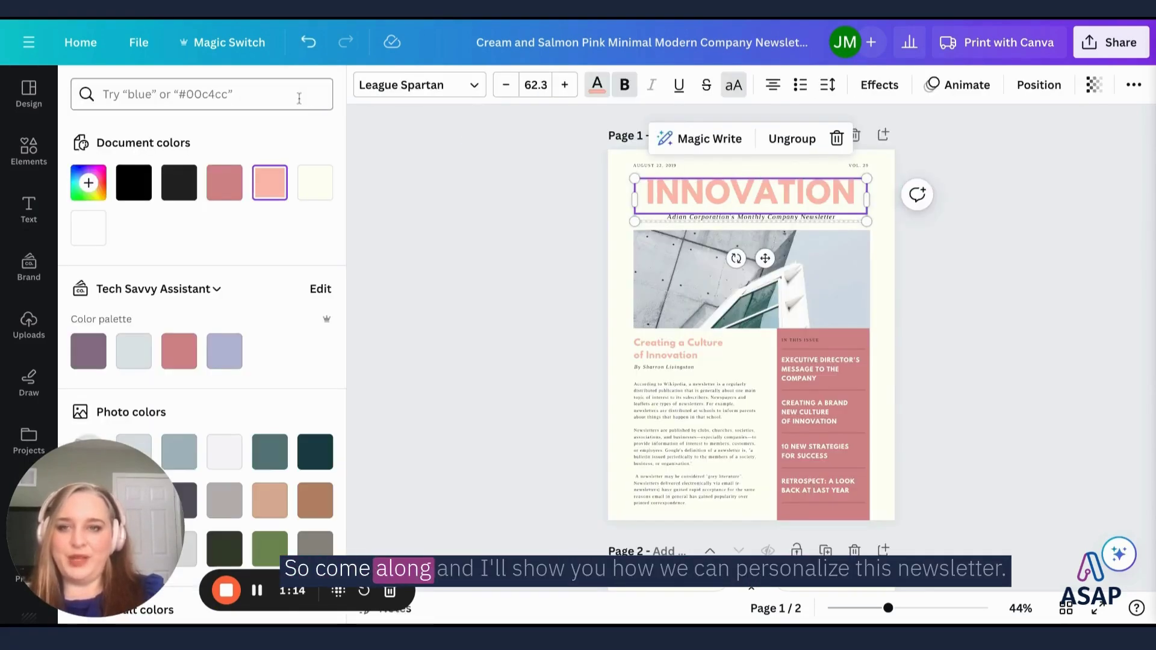
click(196, 357)
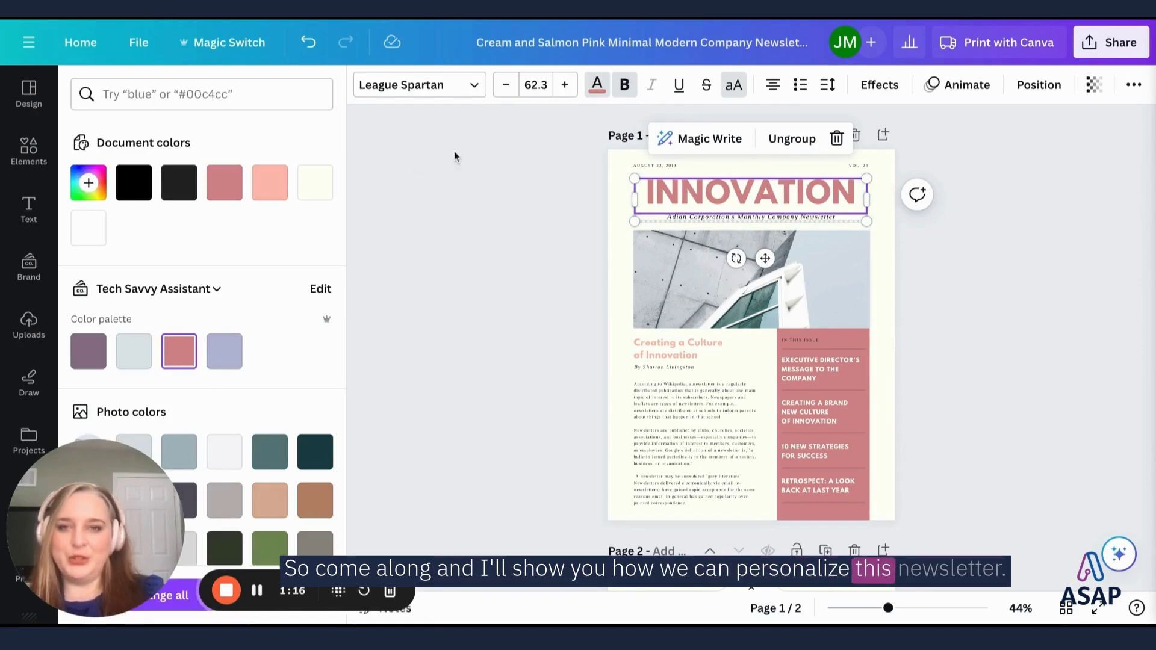
click(585, 276)
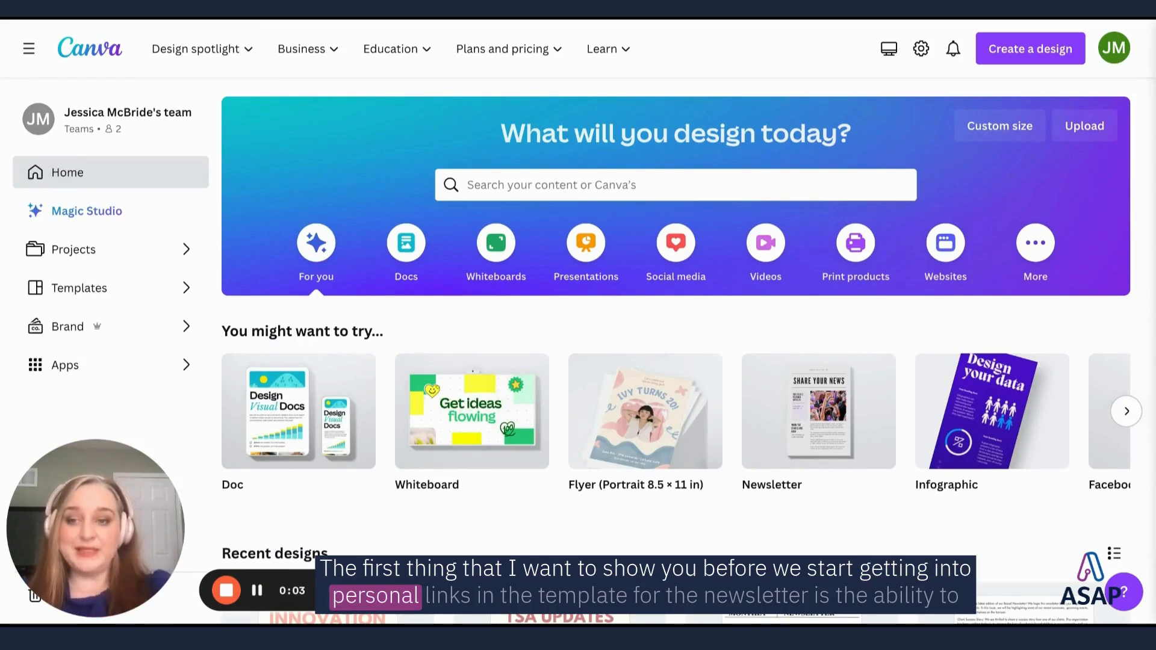
Go to the Brand section and browse the available brand kits
mouse_move(385, 54)
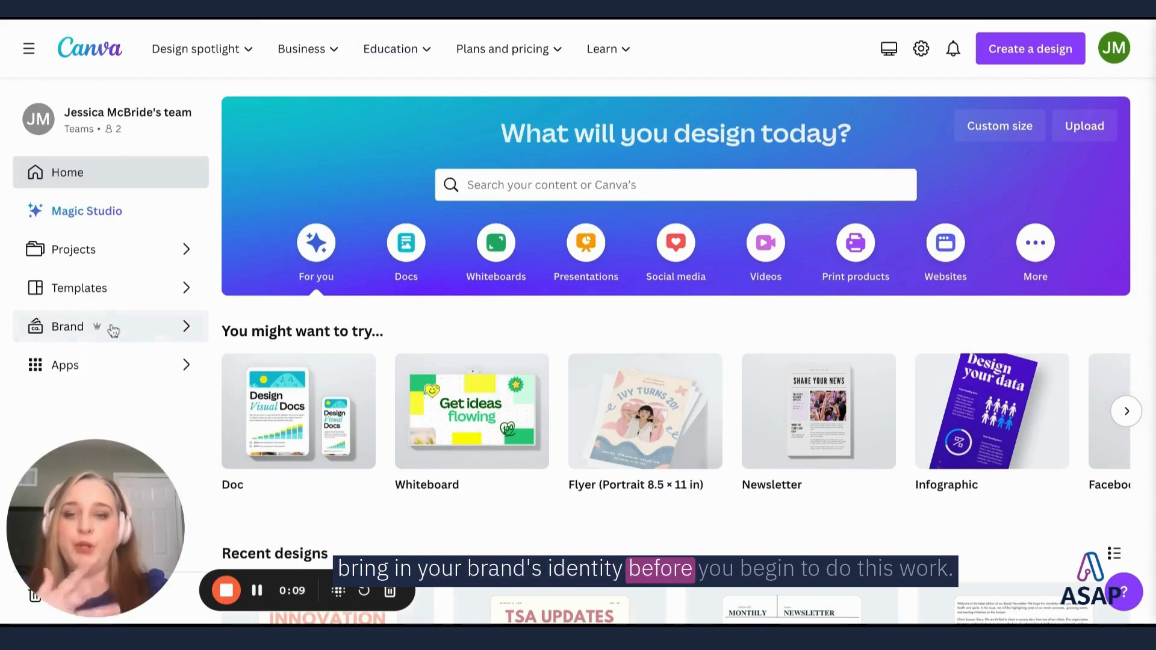
click(112, 330)
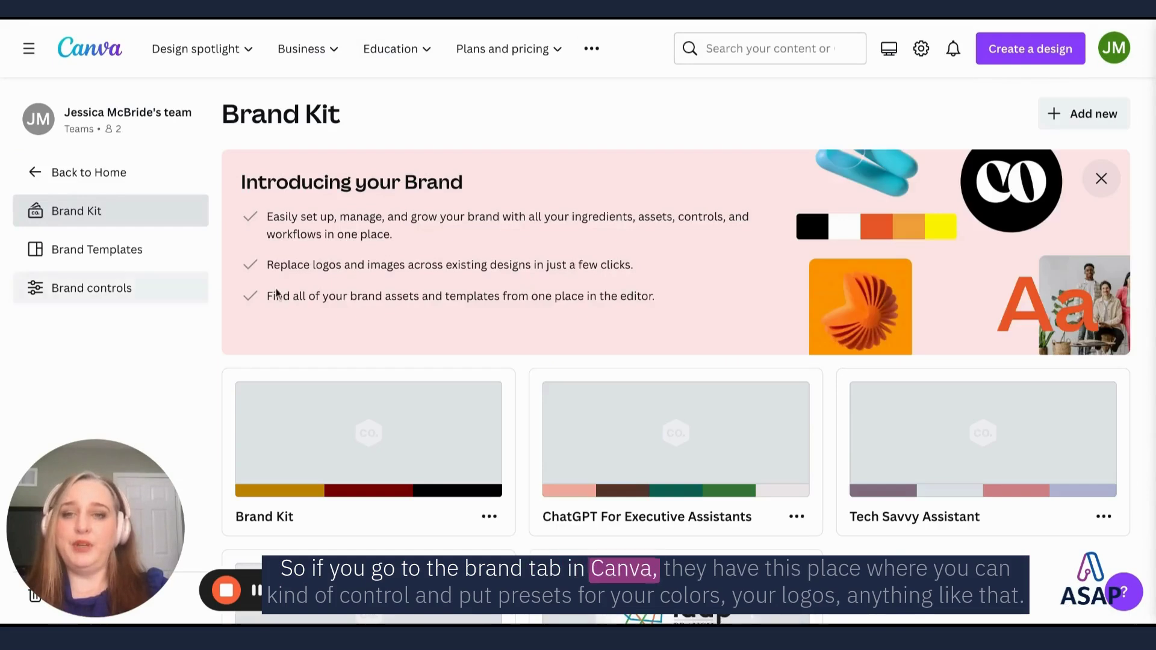
scroll(414, 297, down, 1)
scroll(413, 297, down, 2)
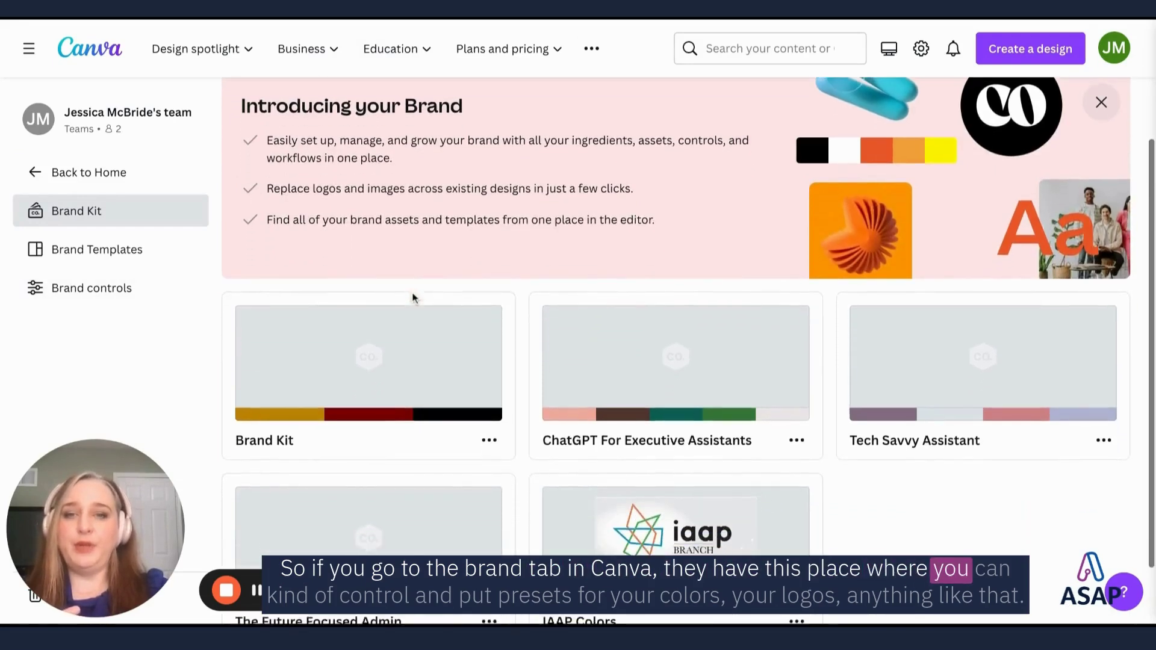
Open the Tech Savvy Assistant brand kit and scroll down to its Brand voice section
click(911, 361)
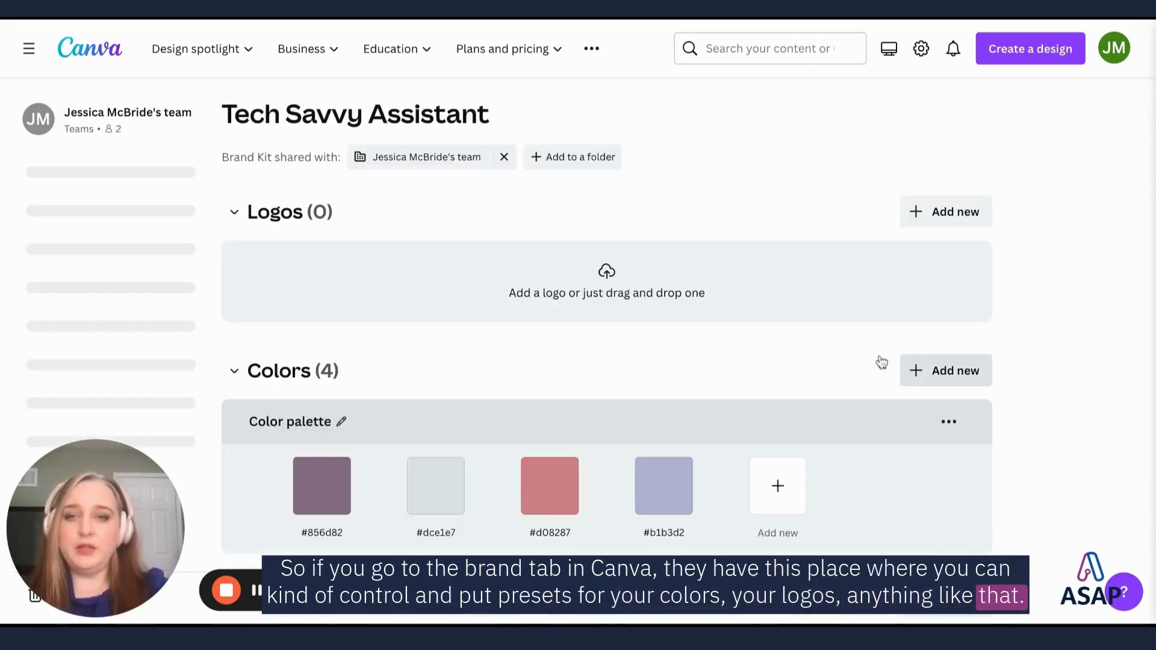
scroll(747, 291, down, 1)
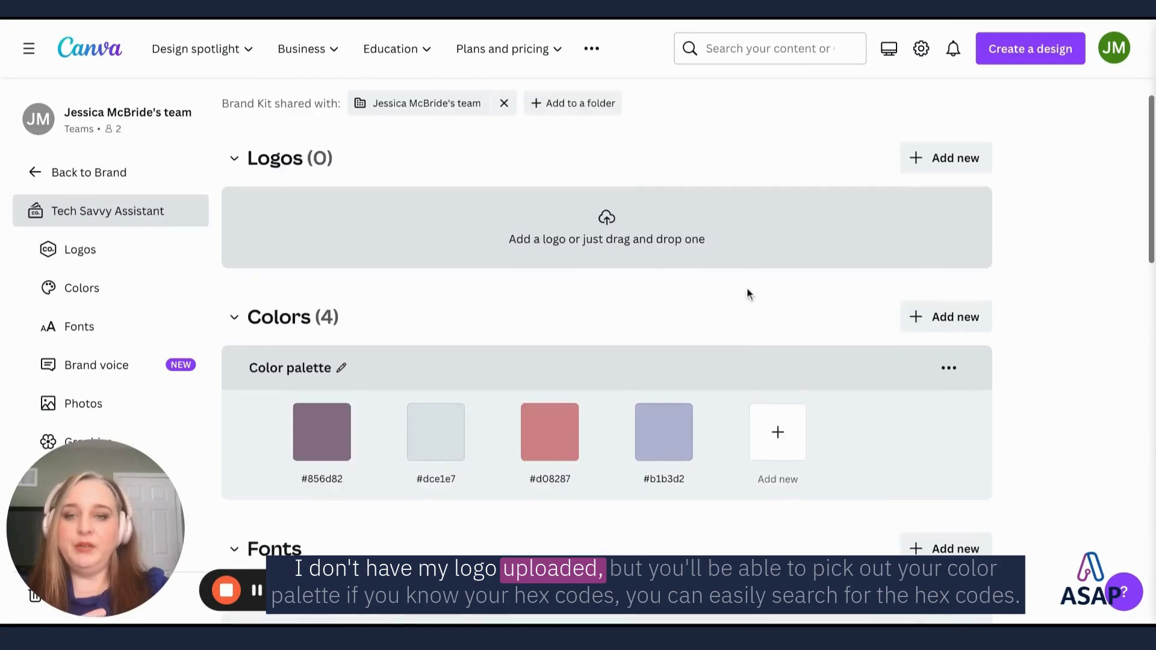
scroll(747, 289, down, 1)
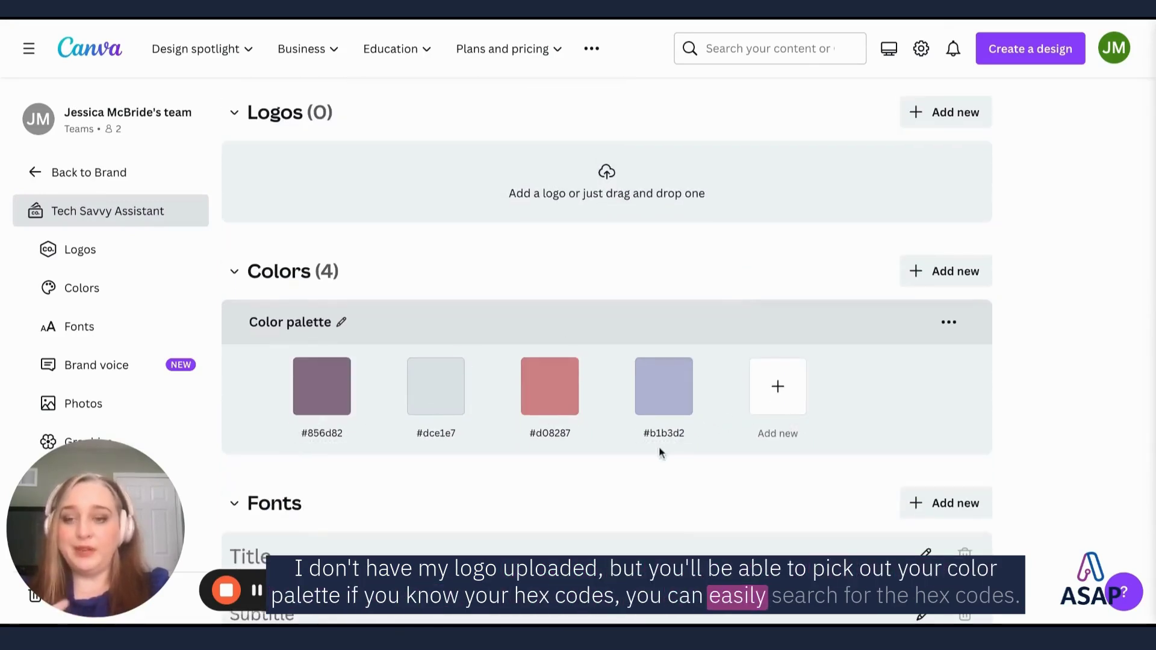
scroll(660, 447, down, 1)
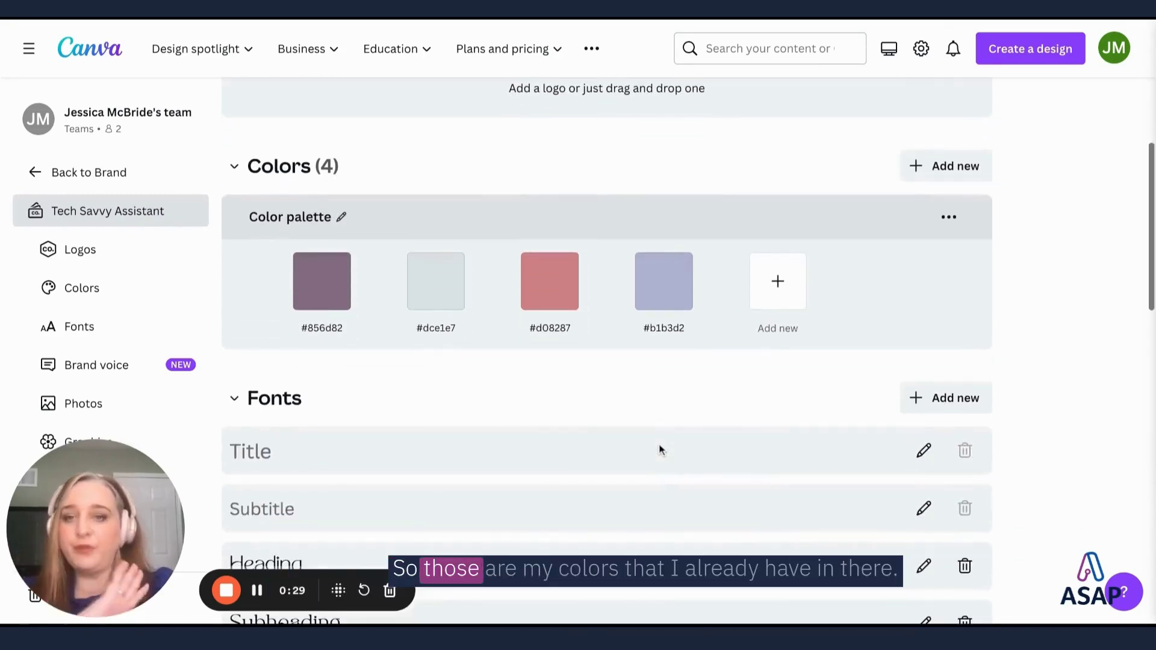
scroll(657, 446, down, 3)
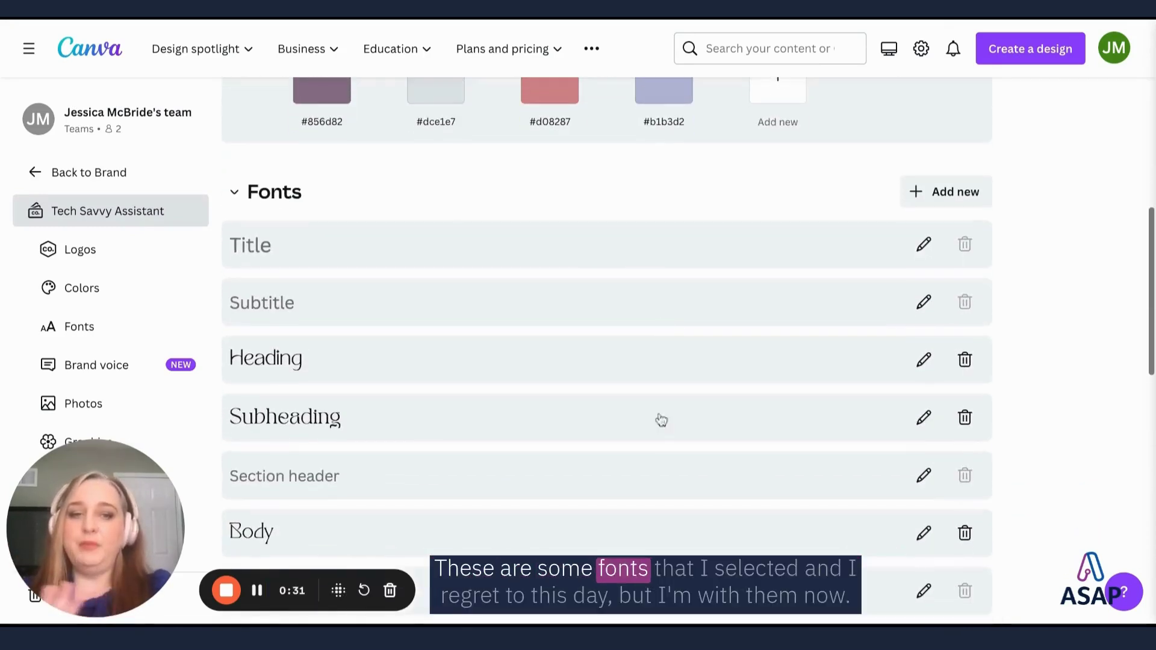
scroll(653, 305, down, 2)
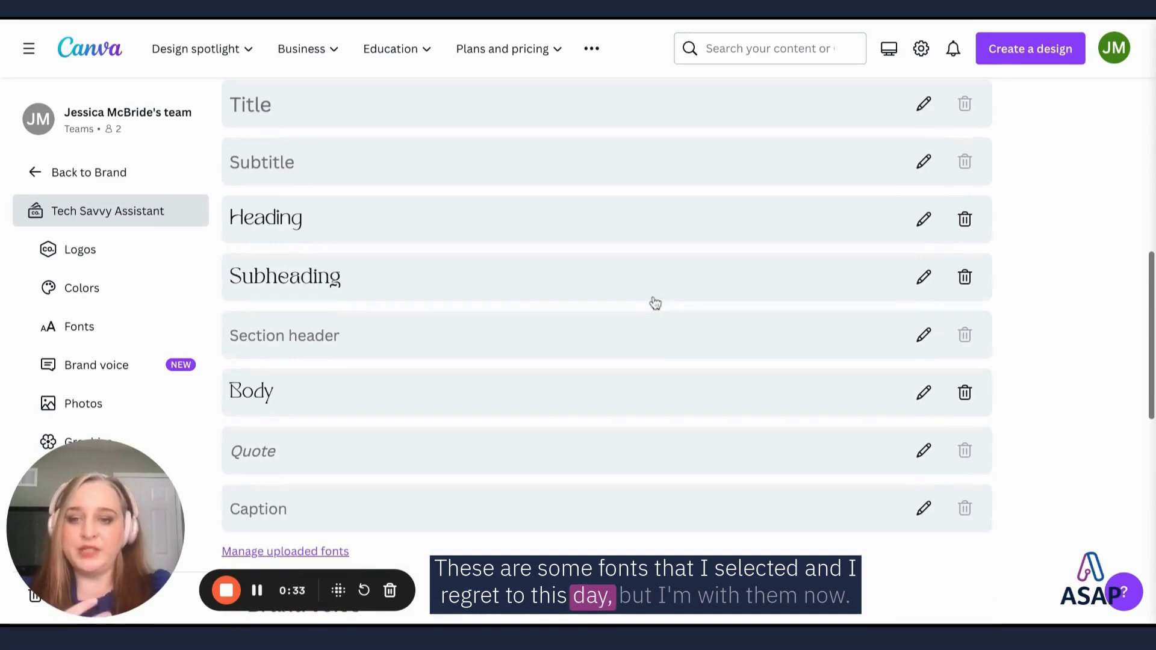
scroll(652, 302, down, 1)
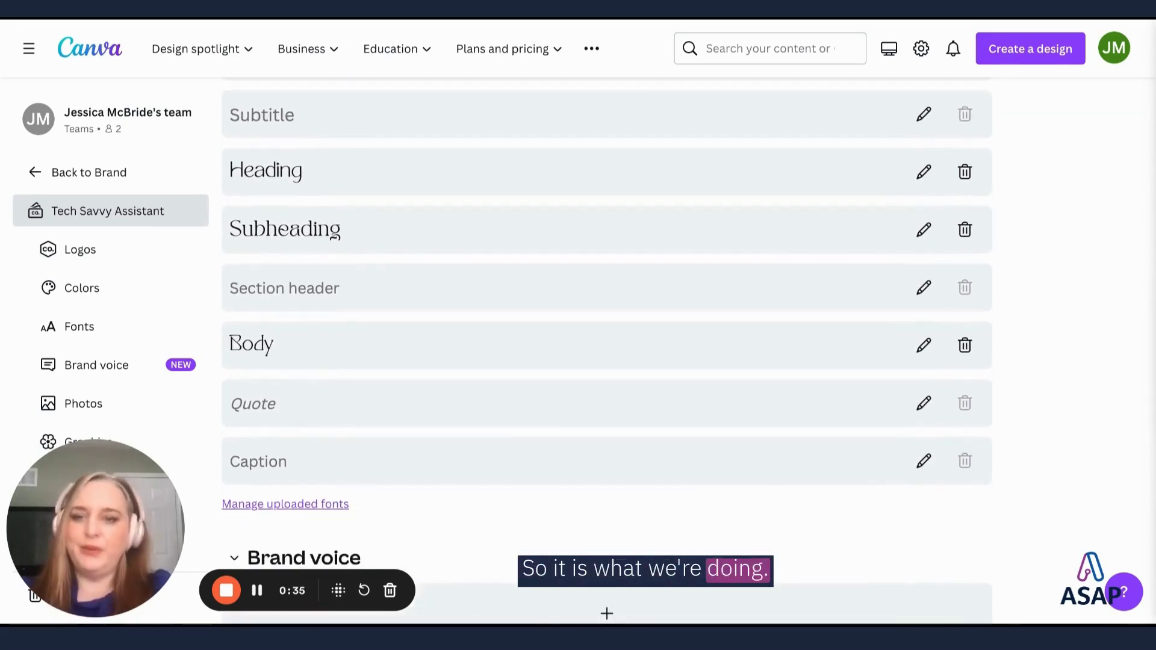
scroll(578, 369, down, 4)
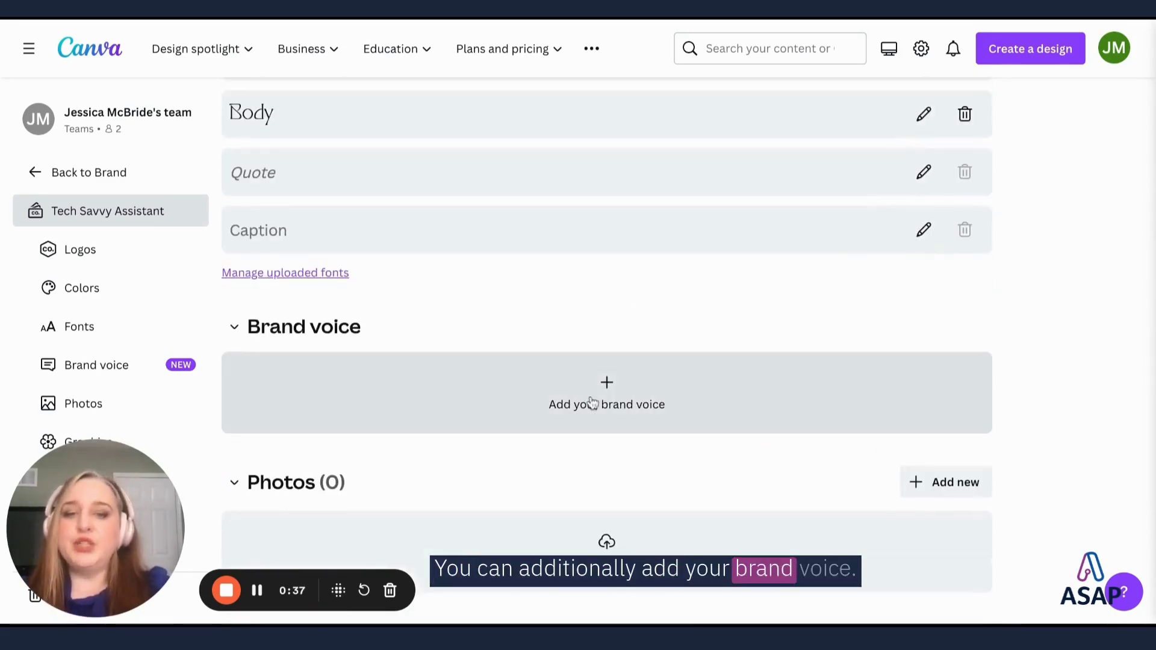
Write a warm, engaging, thorough brand voice description for the kit and save it
click(593, 403)
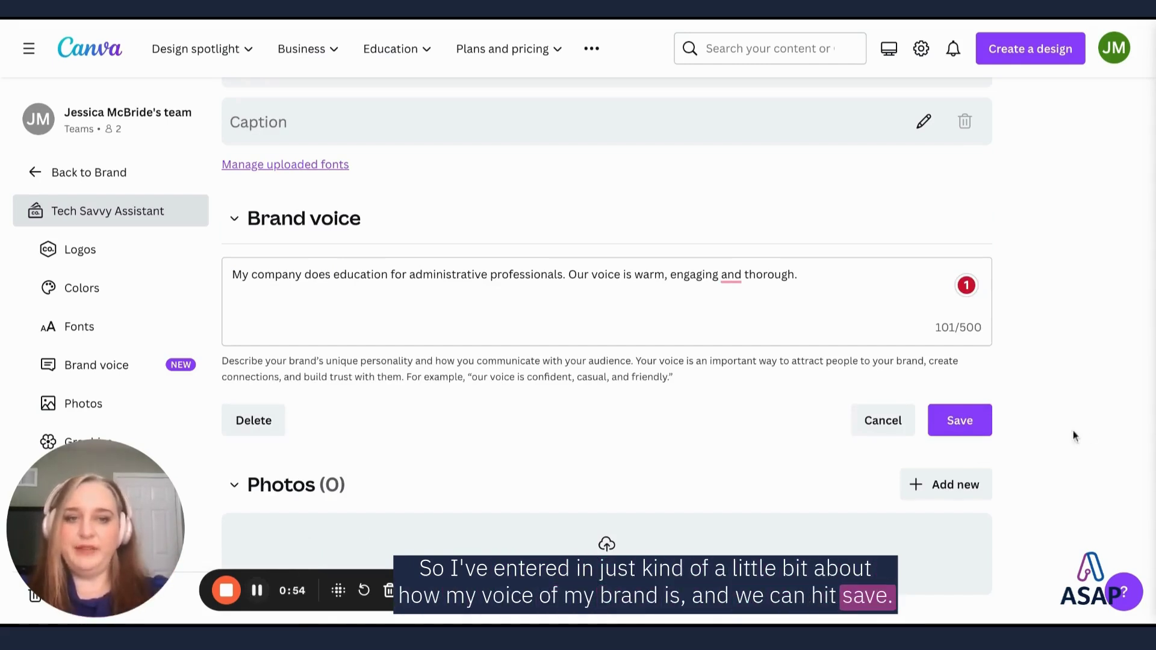
click(972, 422)
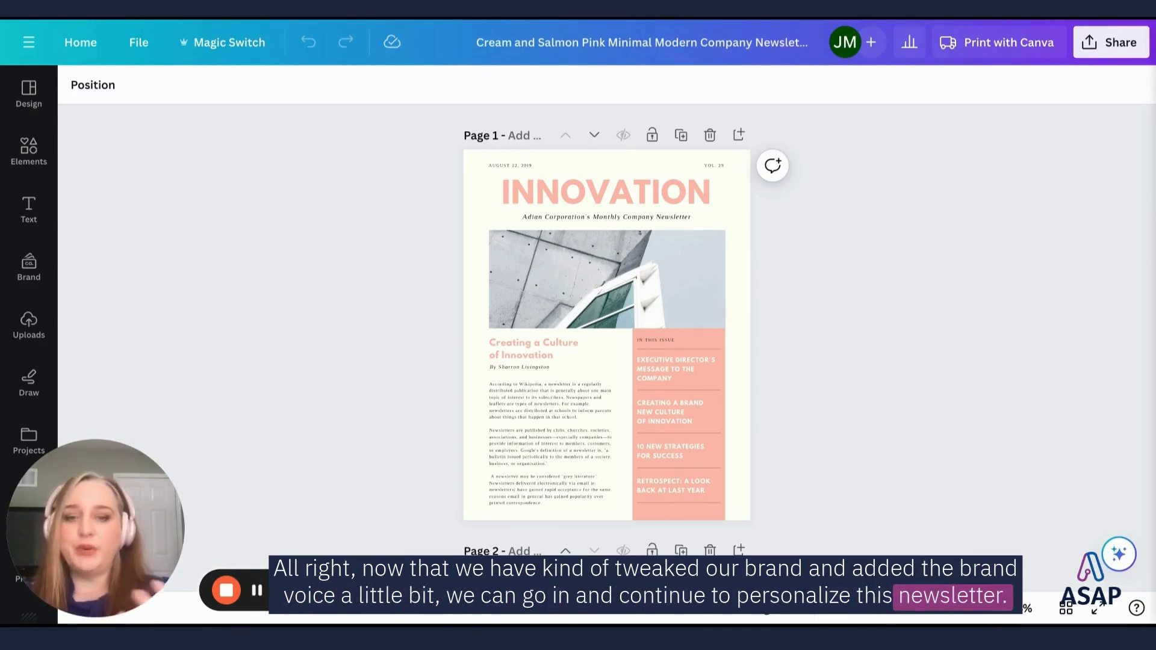
Replace the 'Creating a Culture of Innovation' heading with 'Executive Director's Message' text
click(600, 348)
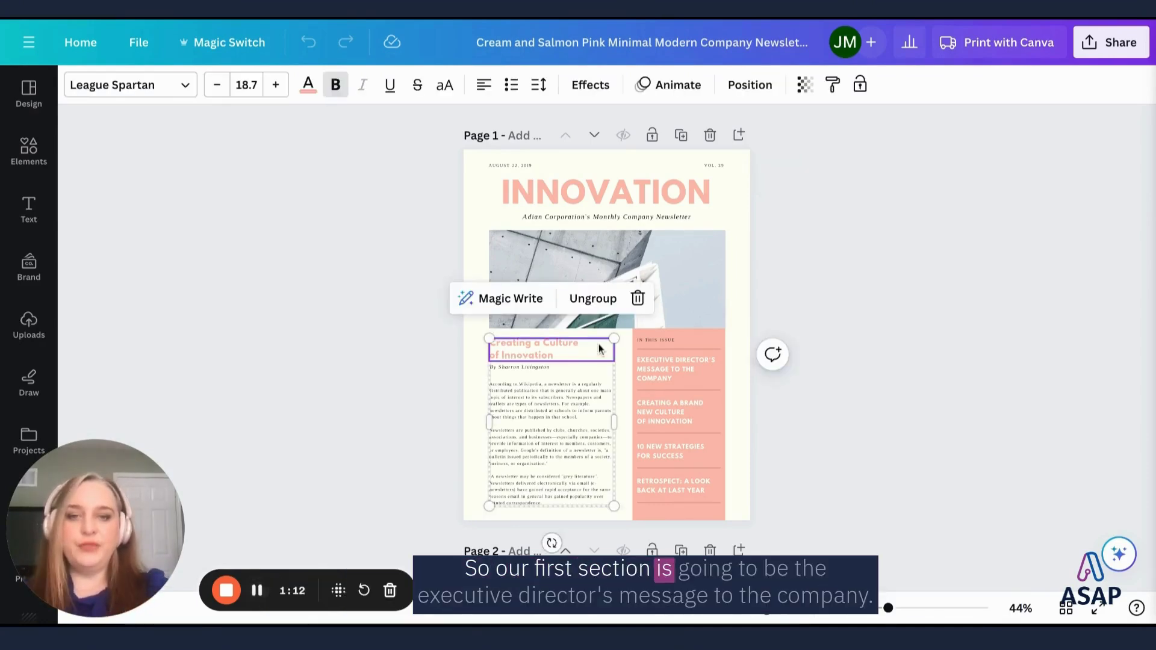
double_click(599, 348)
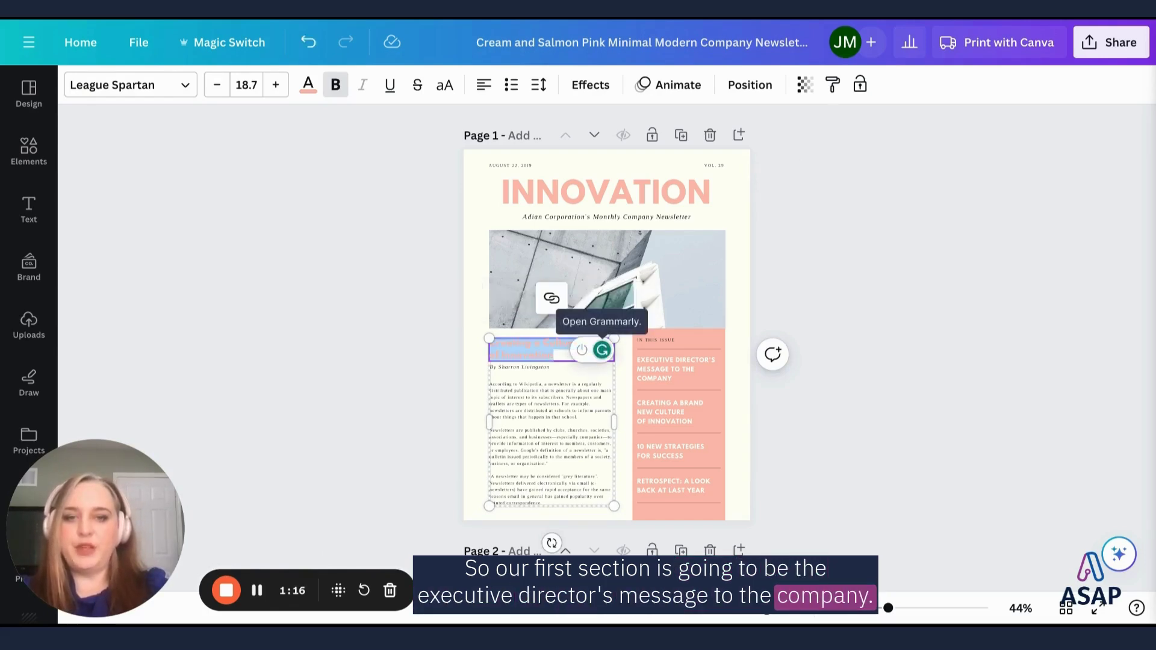
text(Executi)
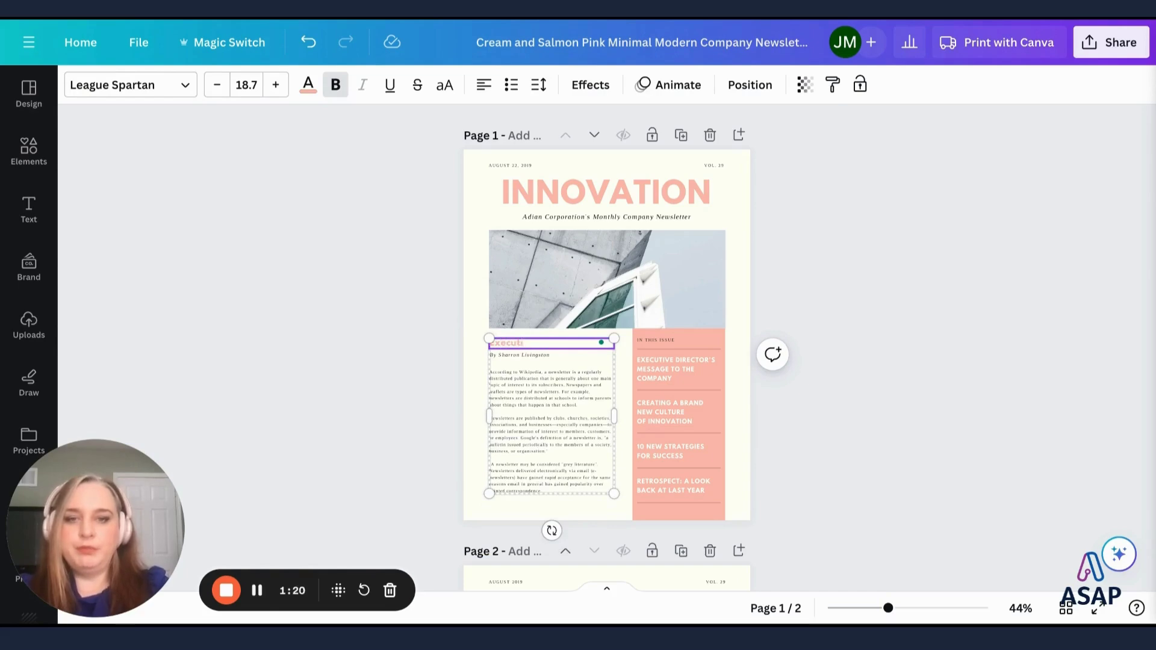
text(ve Director's Message to the Company)
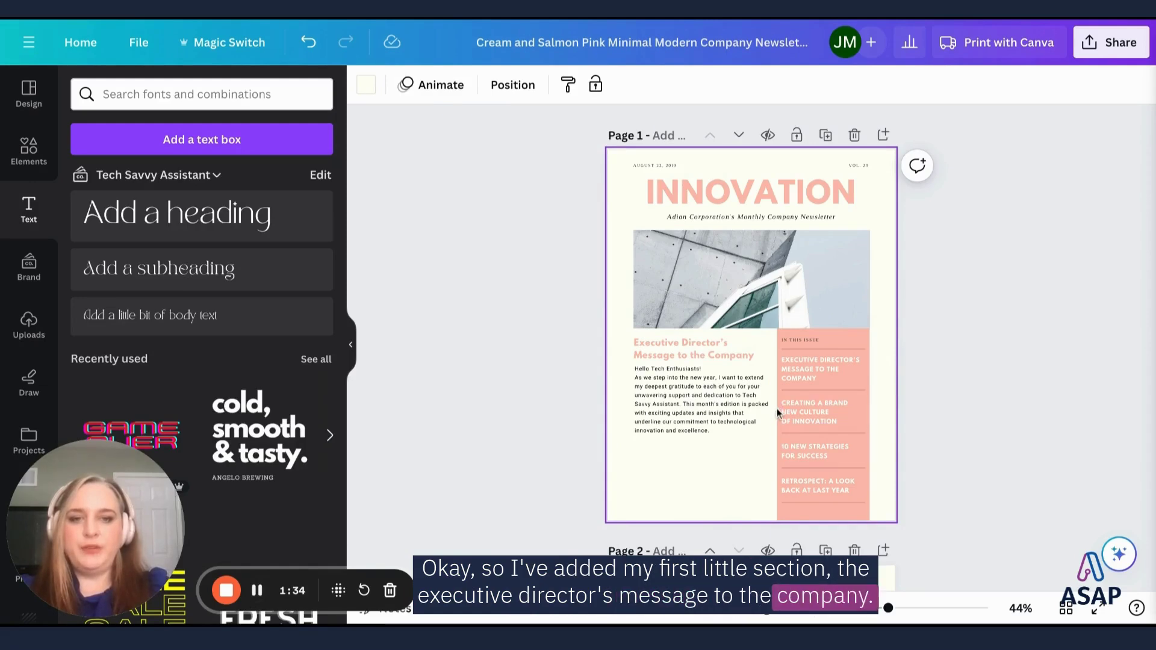
Duplicate the Executive Director's heading, place it below the message, and retitle it 'Spotlight'
click(717, 359)
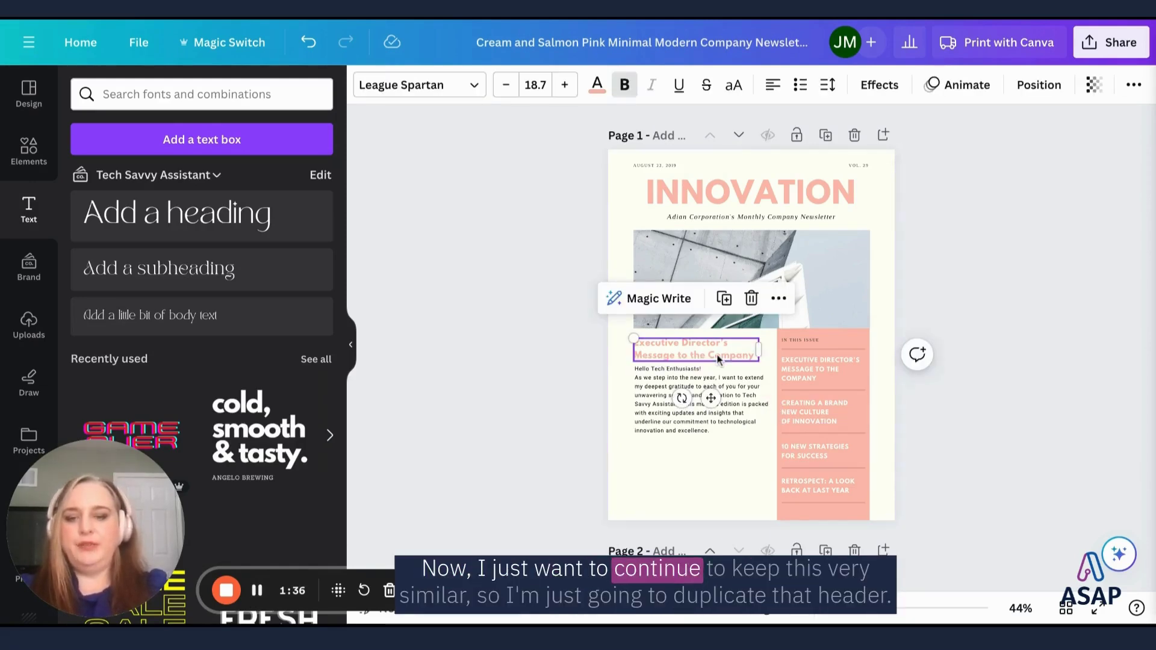
click(724, 297)
drag(715, 358, 708, 456)
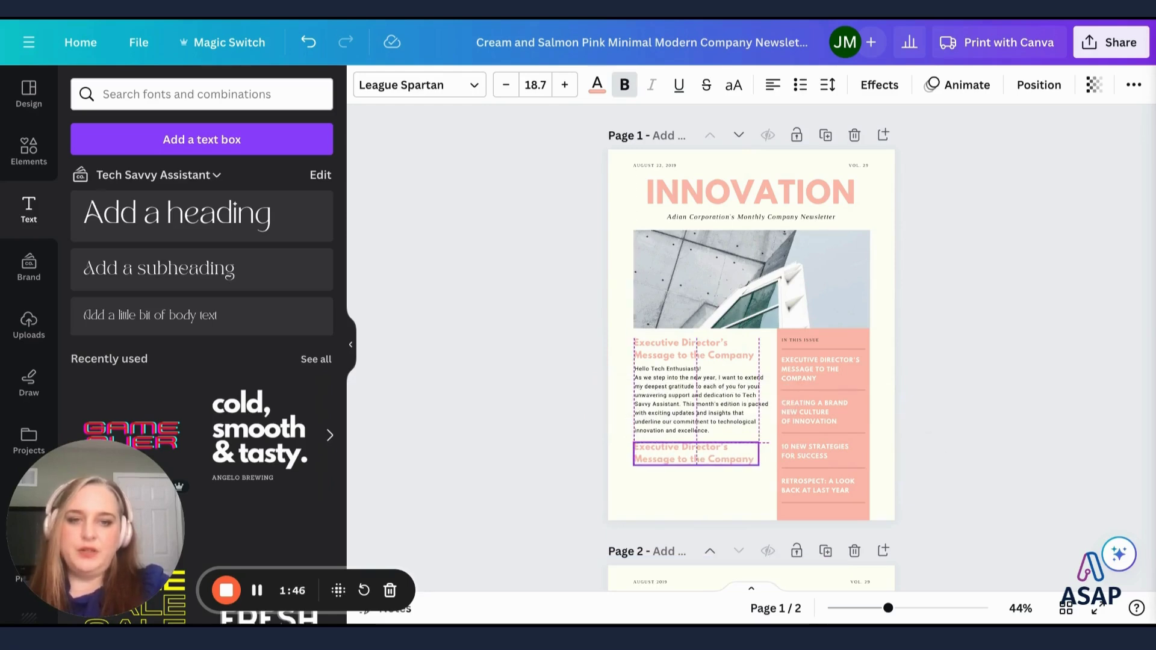
drag(670, 463, 670, 465)
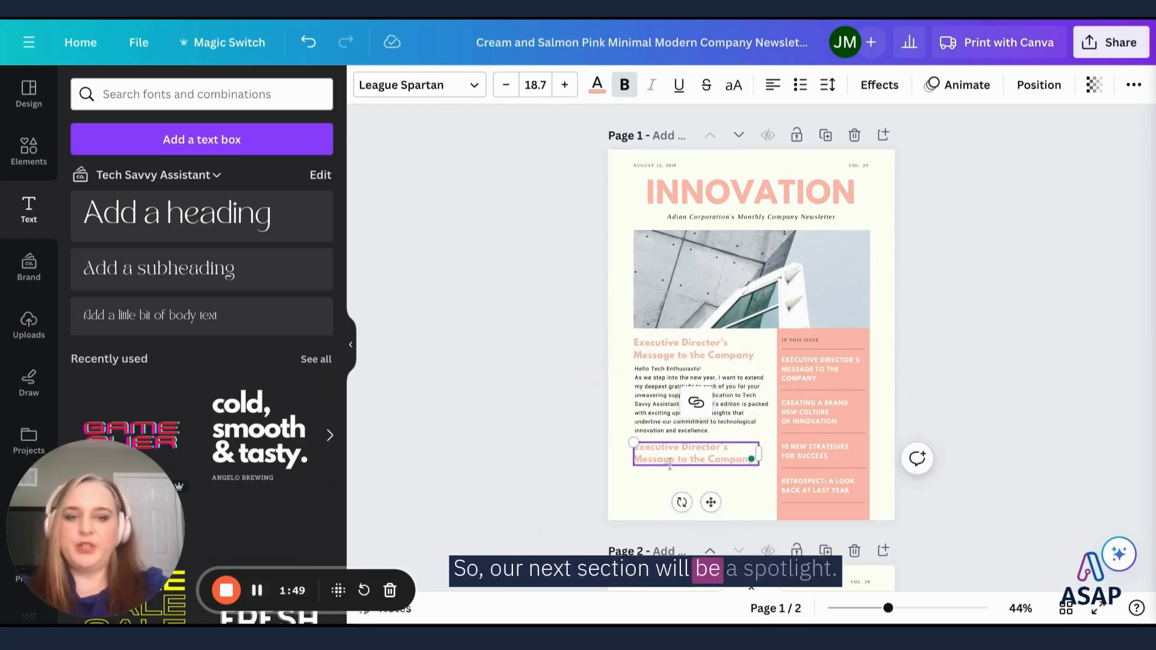
click(655, 448)
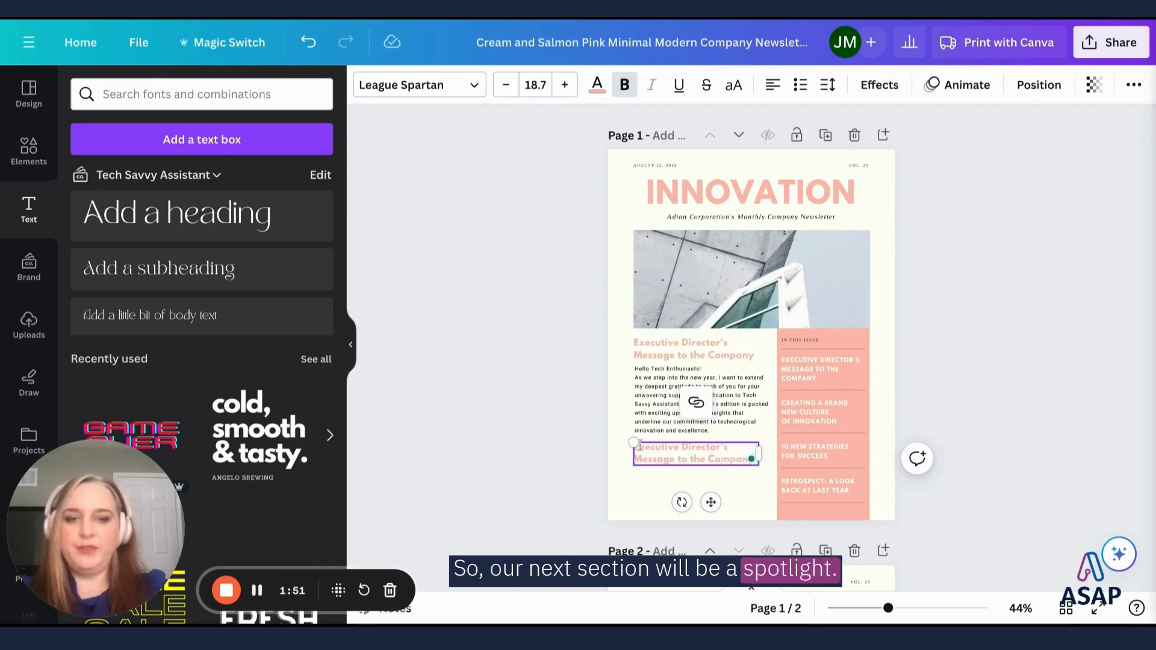
shift+click(640, 447)
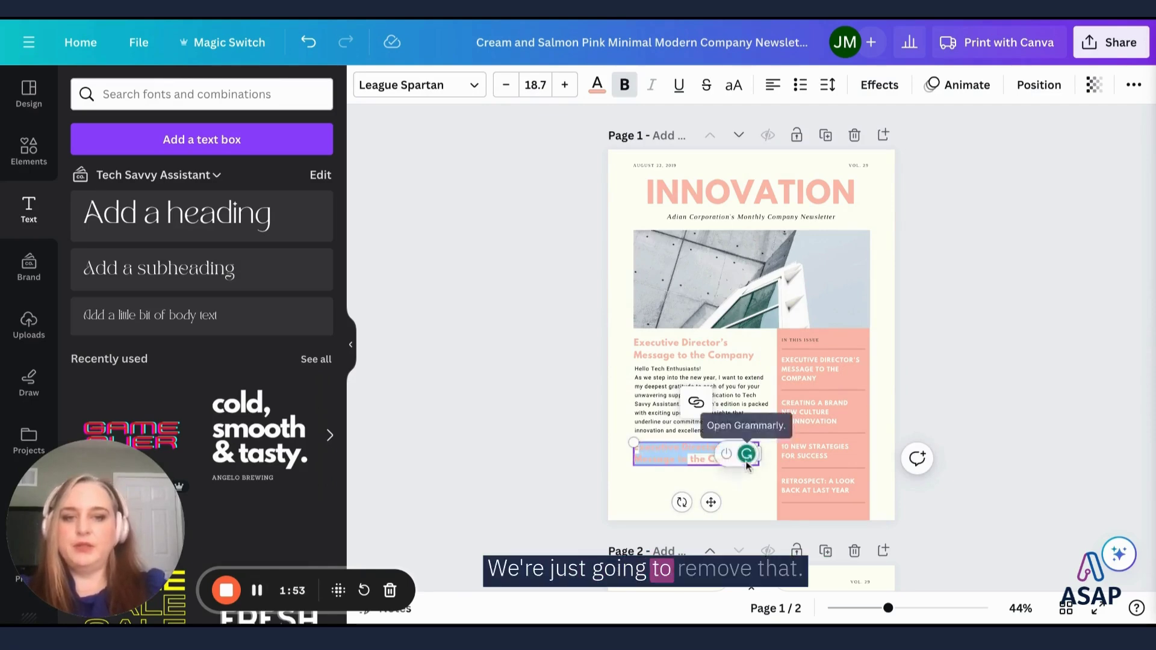
key(BackSpace)
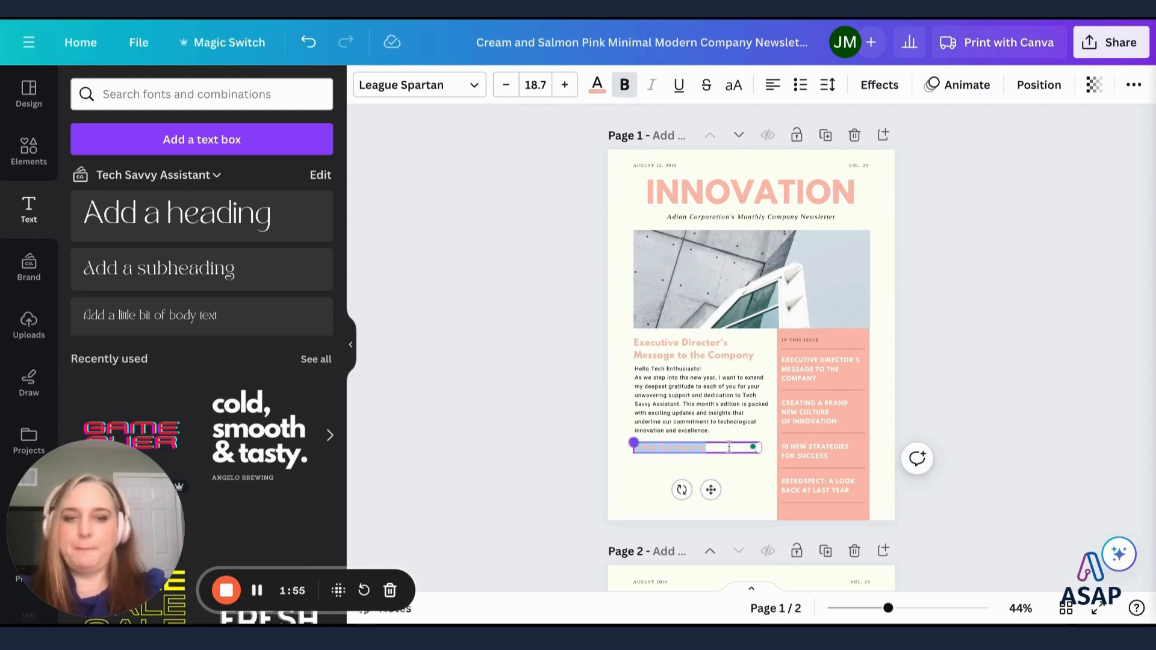
key(ctrl+a)
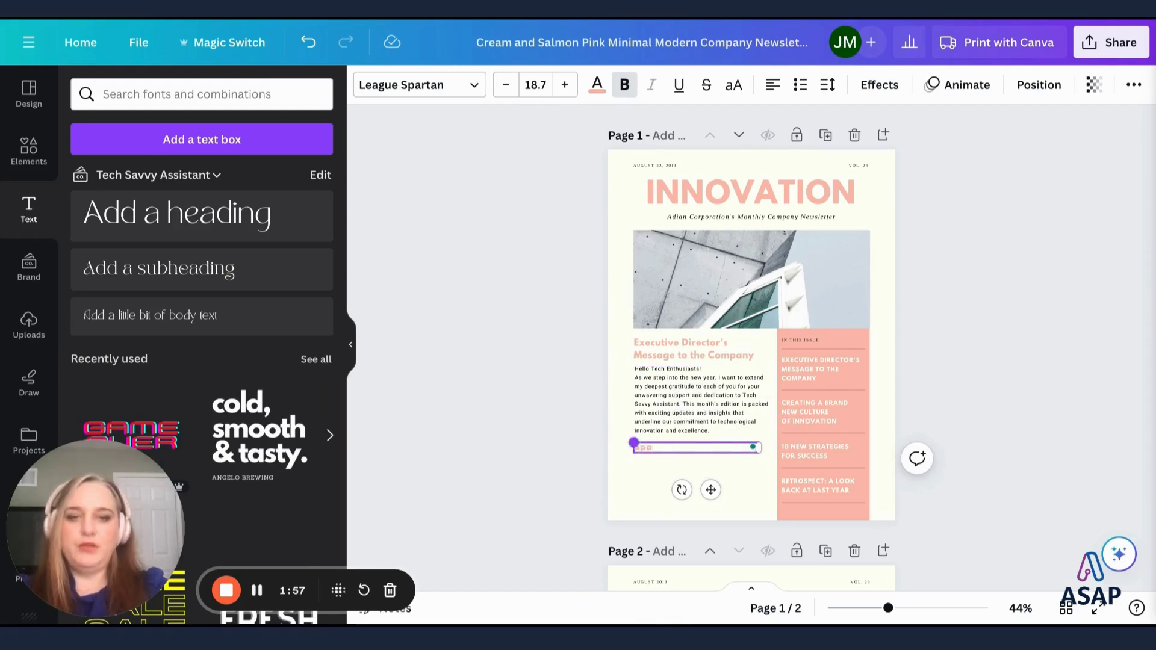
text(Spotlight)
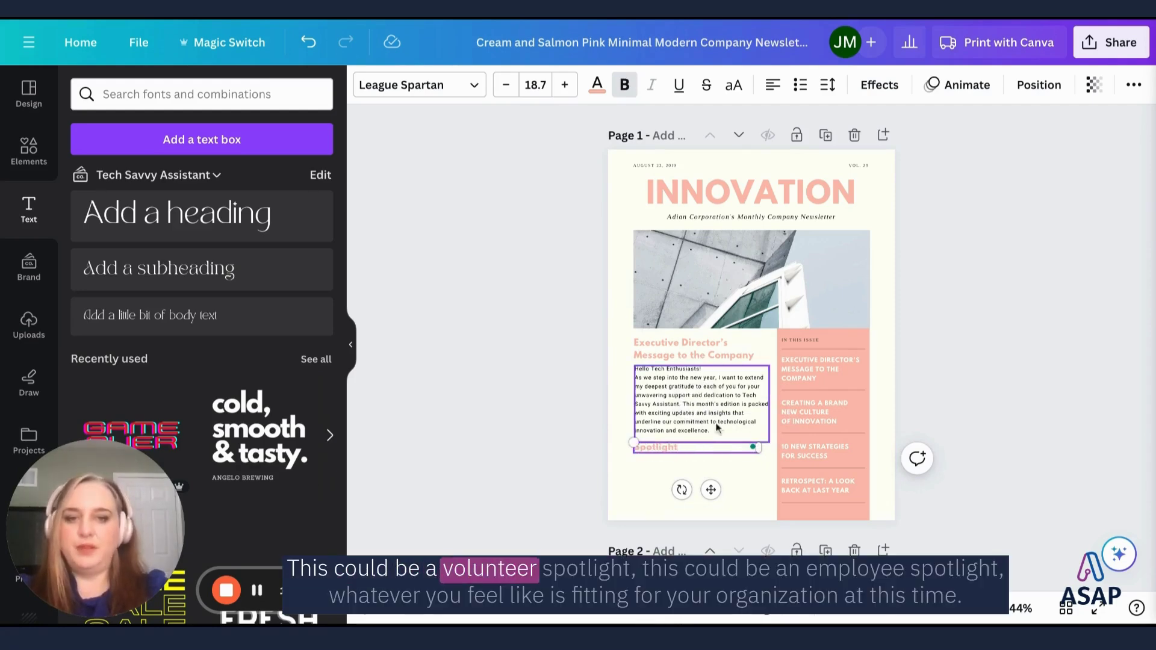
Copy the welcome message under the Spotlight heading and shrink its text to 9.6
click(711, 415)
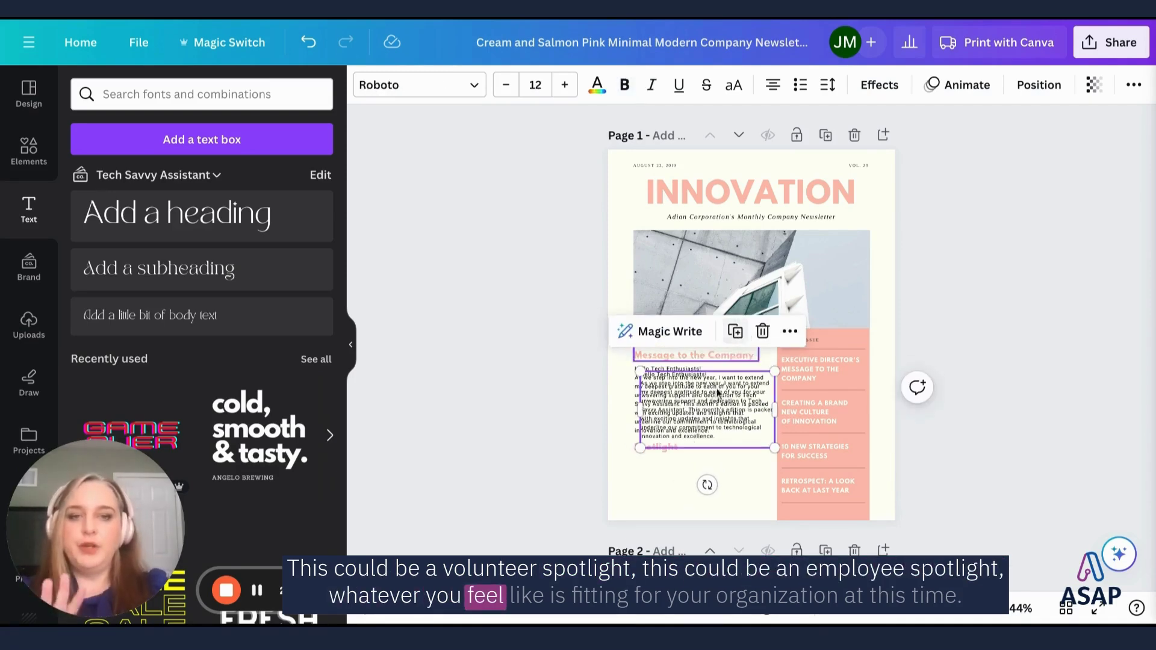
click(730, 326)
drag(717, 394, 734, 382)
drag(701, 493, 700, 494)
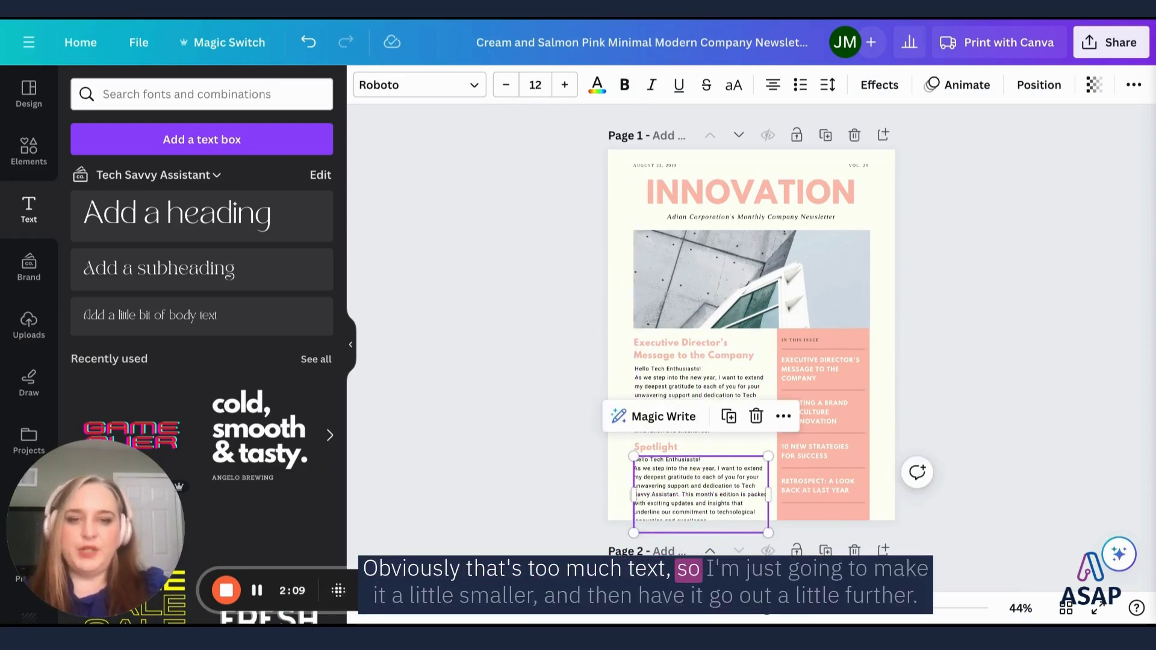
click(734, 506)
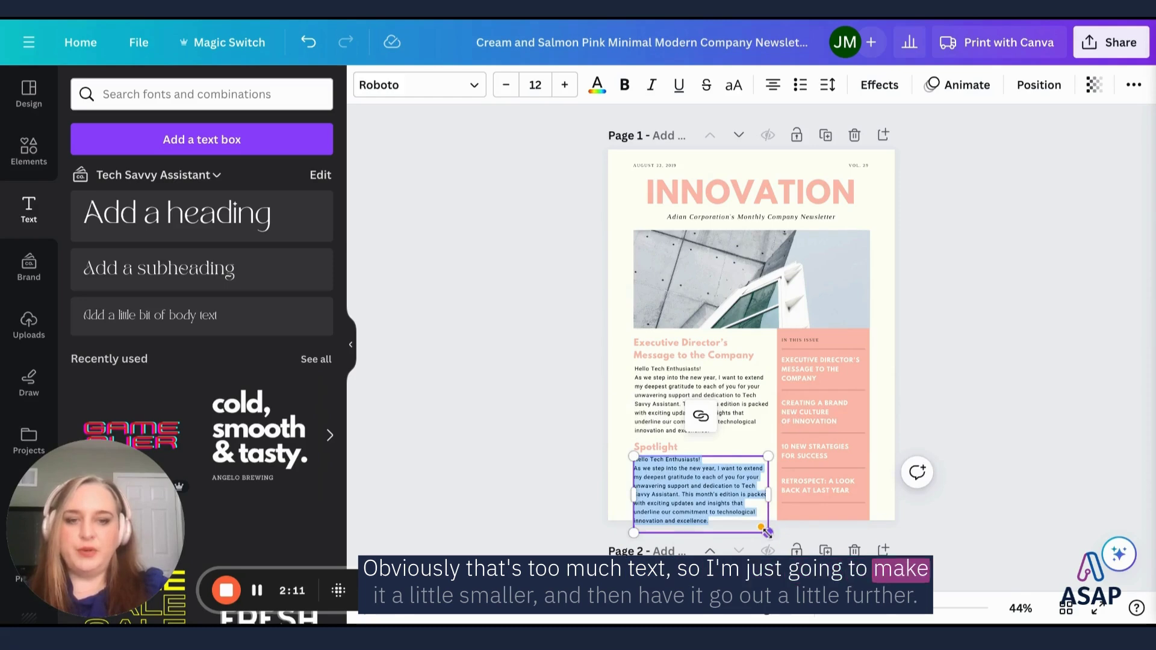
drag(767, 532, 768, 484)
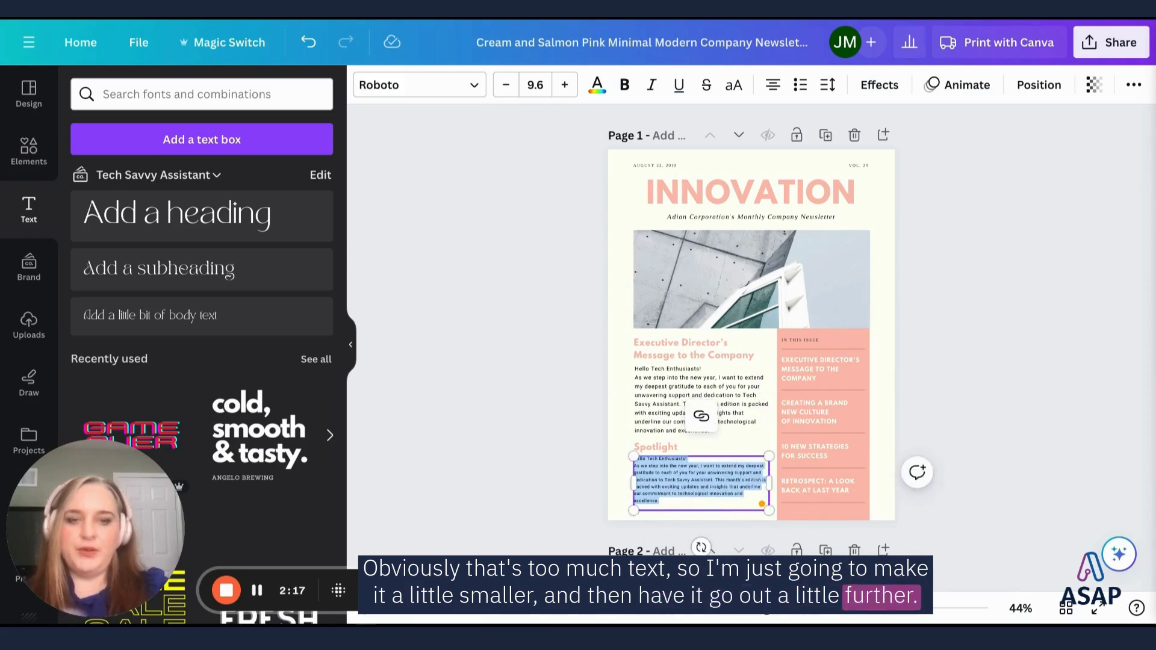
click(741, 386)
scroll(741, 384, down, 5)
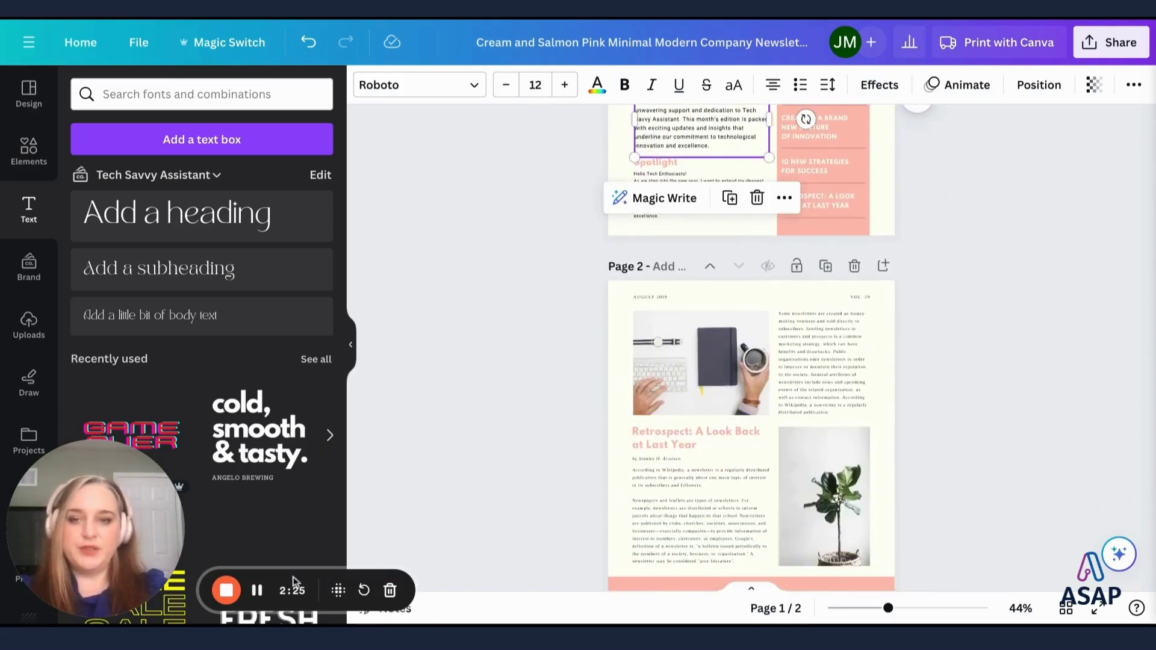
Delete the keyboard and plant photos on page 2 plus their empty image frames
scroll(688, 443, down, 1)
click(726, 324)
key(Delete)
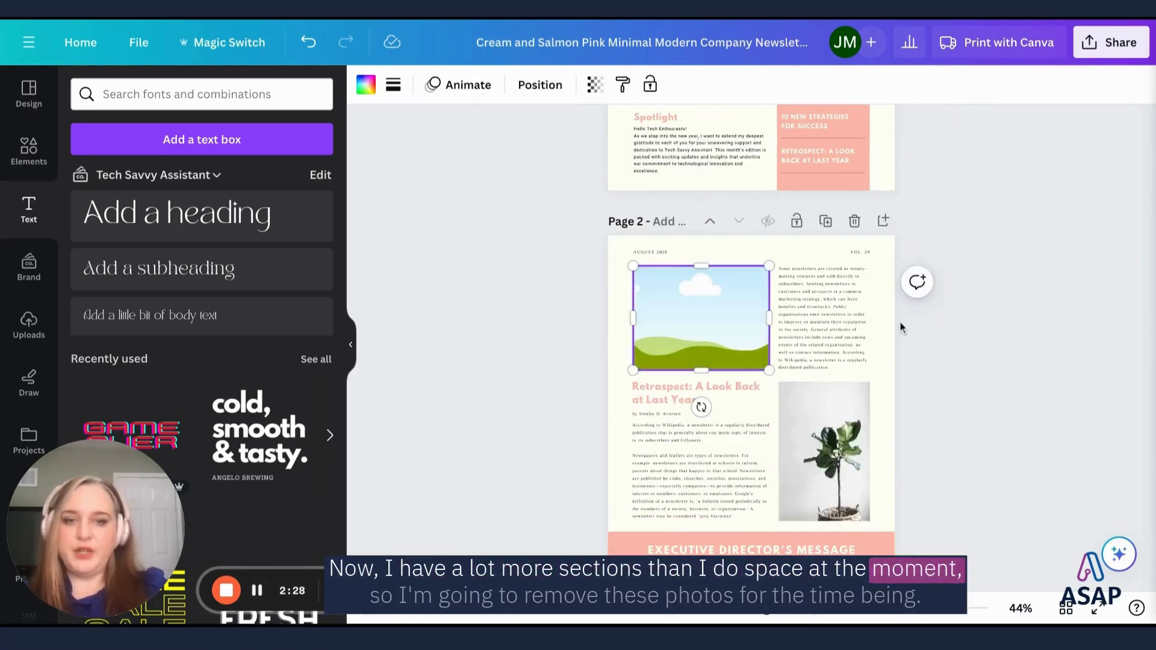
click(830, 452)
key(Delete)
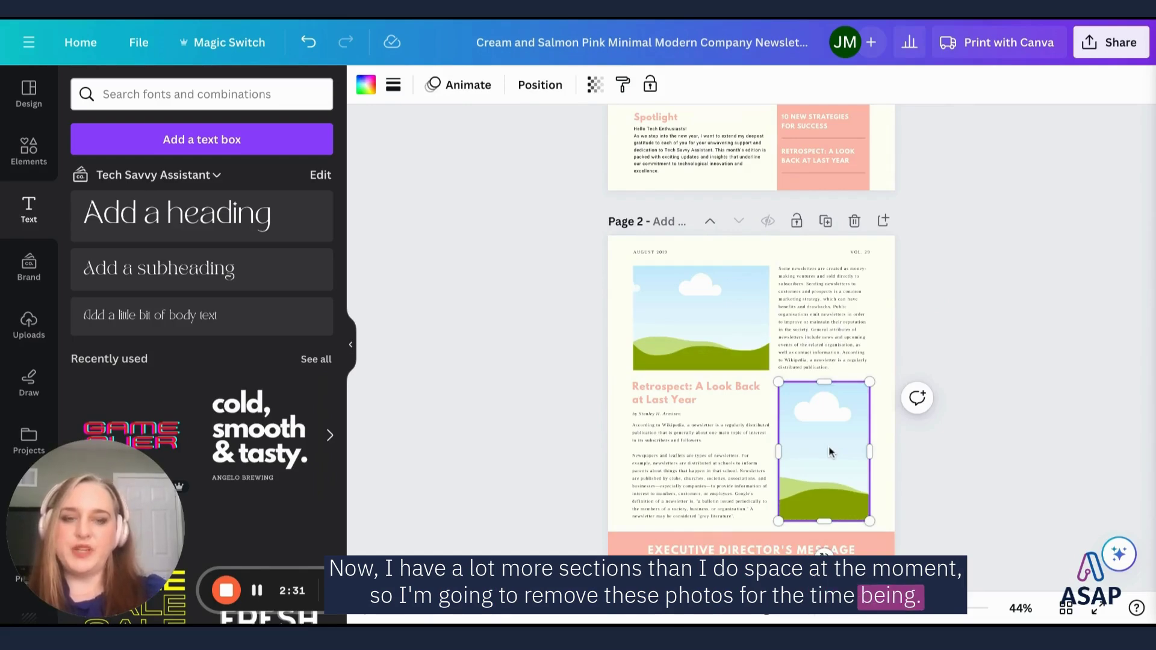
key(Delete)
click(707, 343)
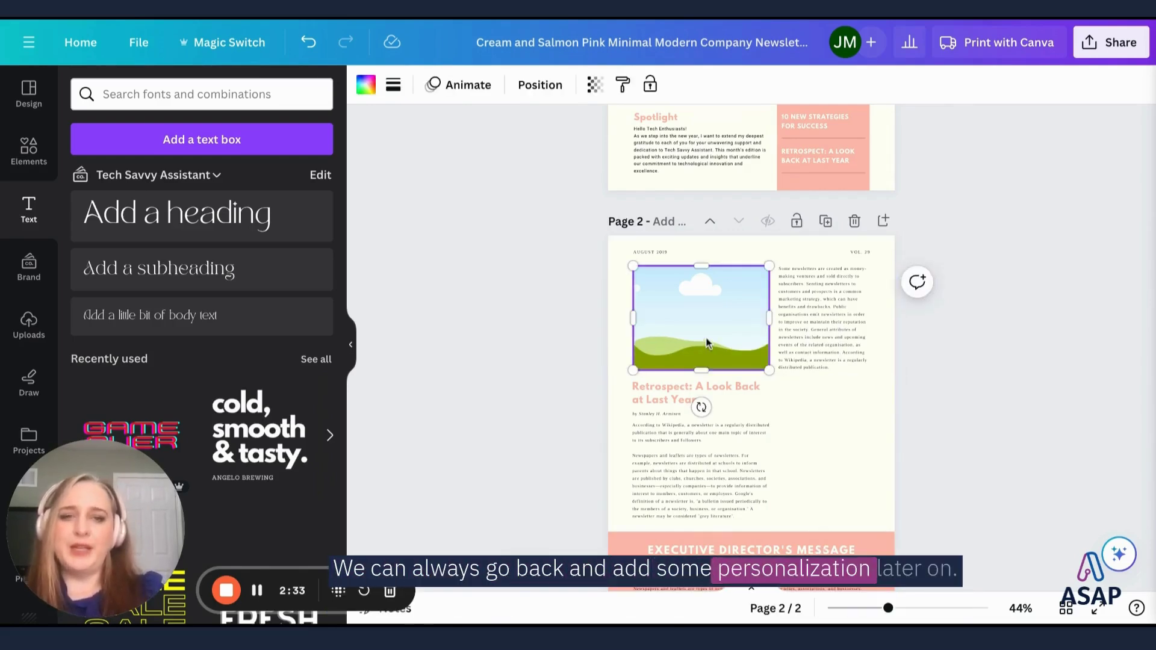
key(Delete)
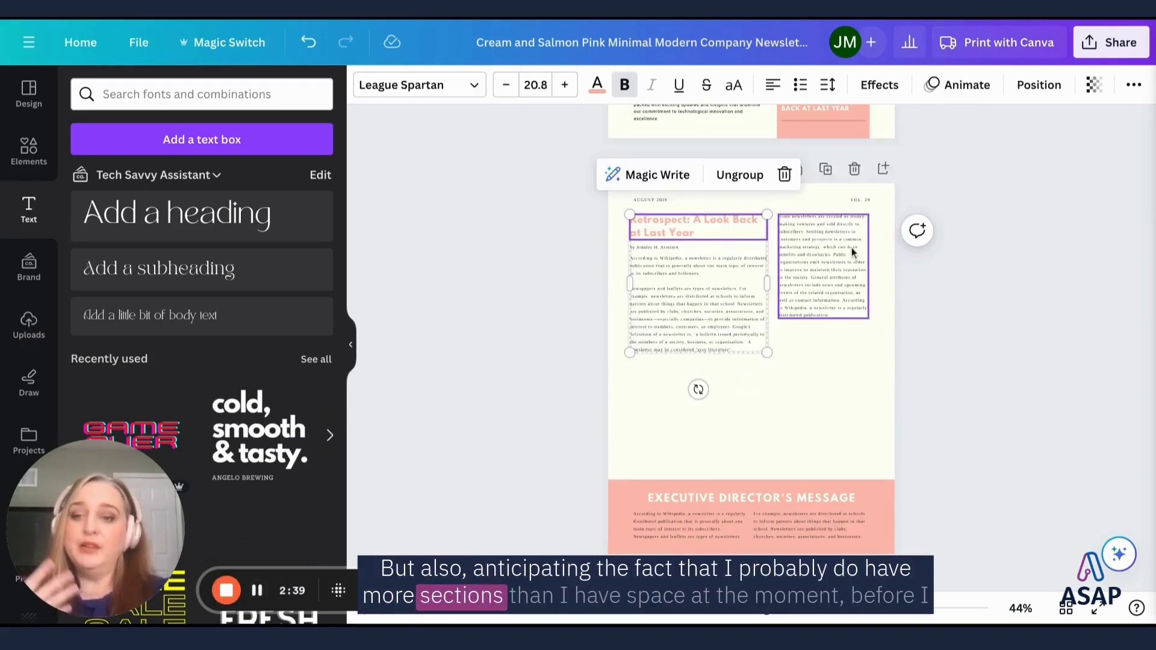
click(840, 190)
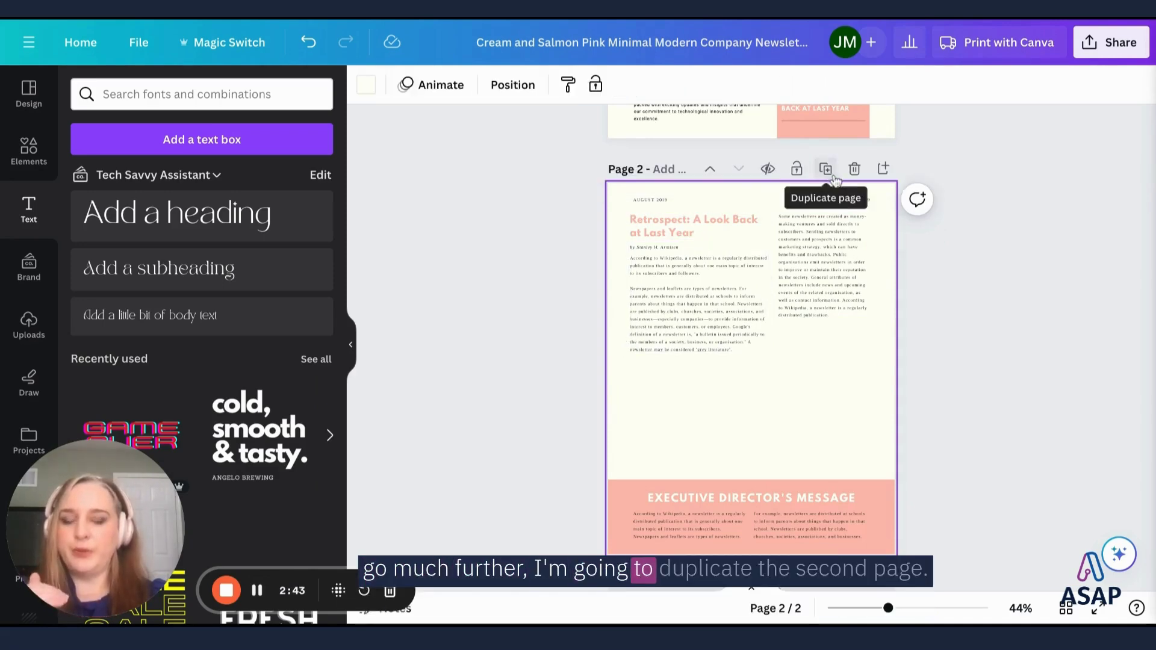
Duplicate page 2 and clear the Retrospect heading text for the new title
click(826, 169)
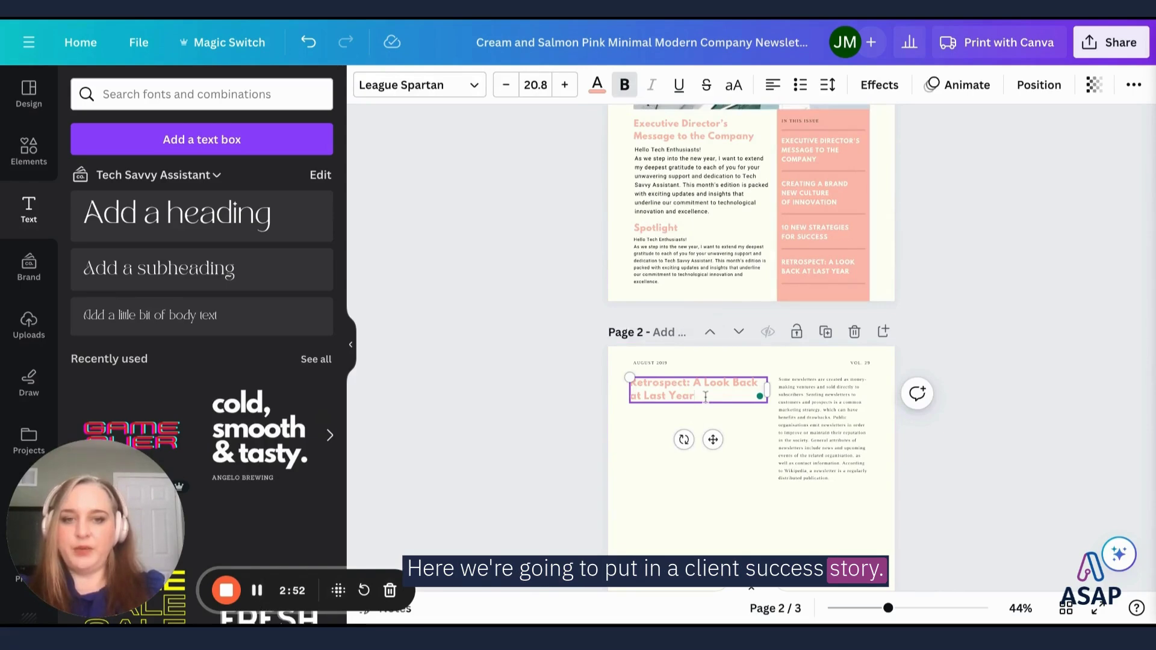
click(705, 398)
key(ctrl+a)
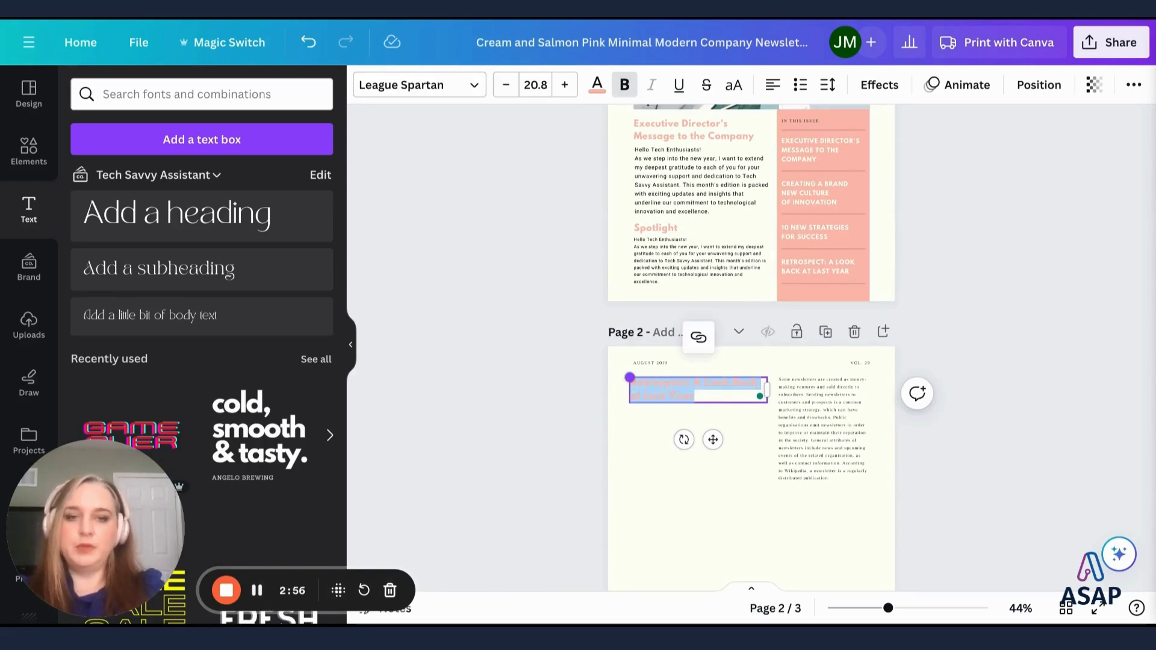
key(BackSpace)
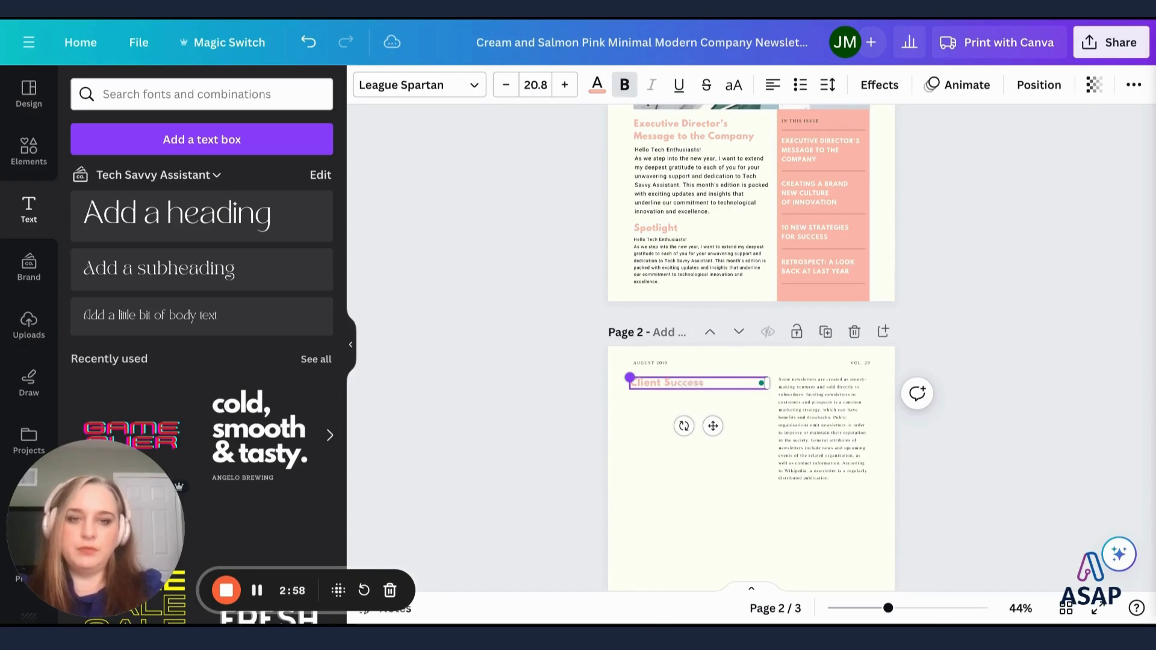
Move the right-column body text under the Client Success Story heading
click(815, 425)
drag(815, 424, 739, 435)
click(792, 446)
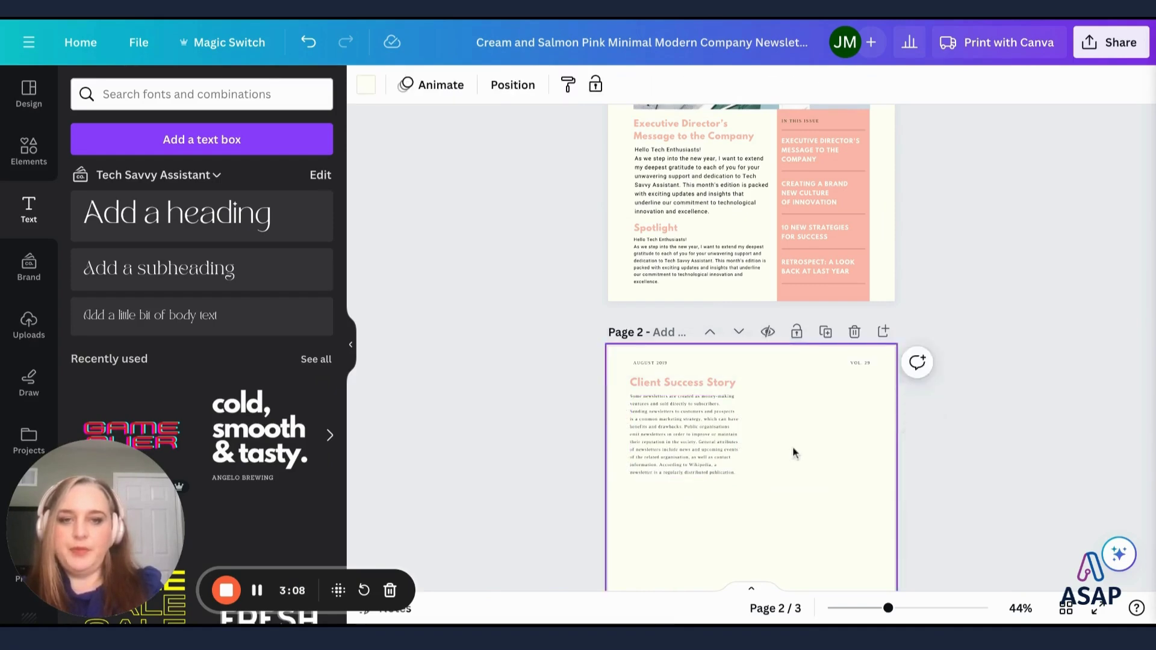
Duplicate the Client Success Story heading below the body text and retitle it 'Volunteer Updates'
scroll(671, 304, down, 2)
click(671, 305)
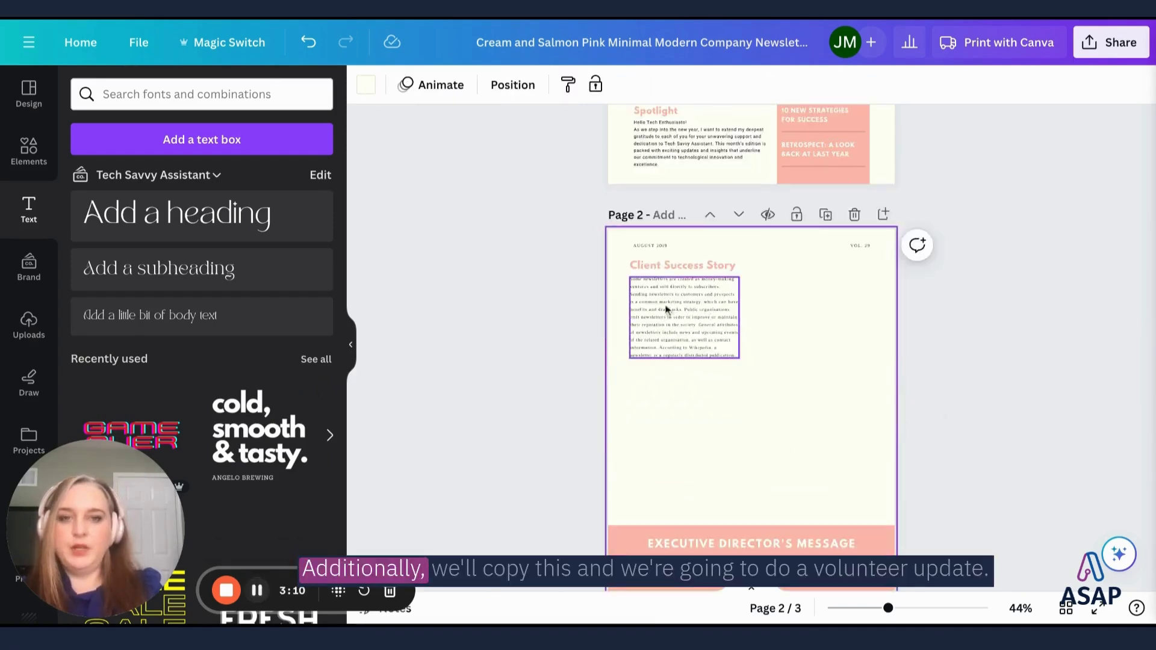
click(689, 268)
shift+click(721, 244)
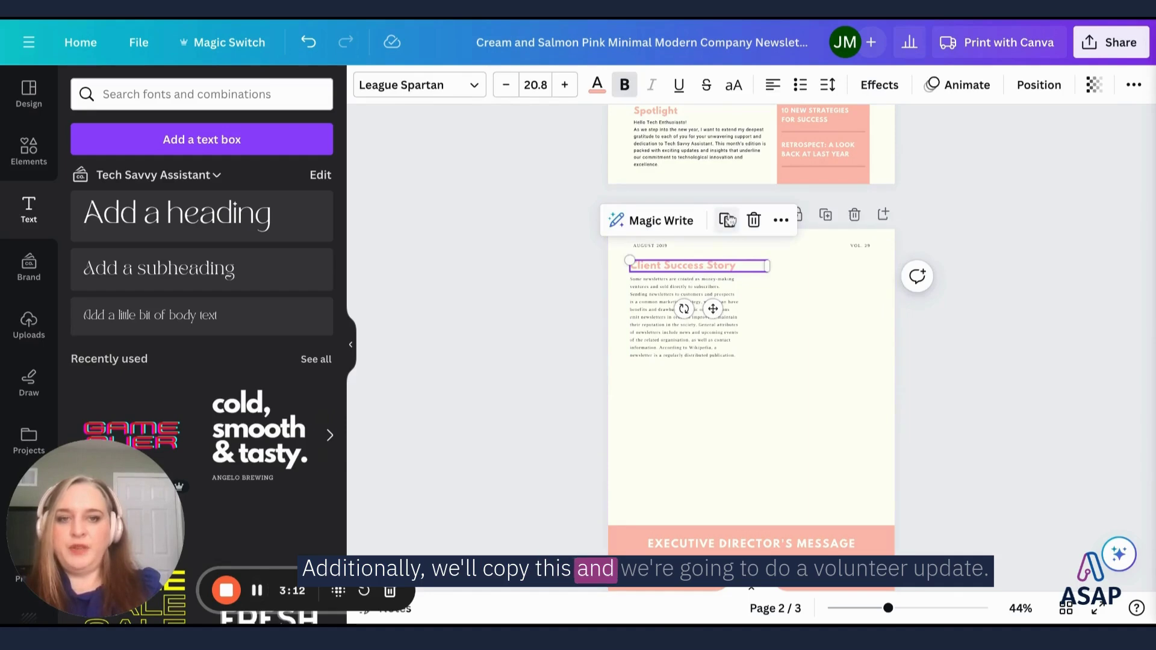
drag(689, 264, 694, 383)
double_click(683, 379)
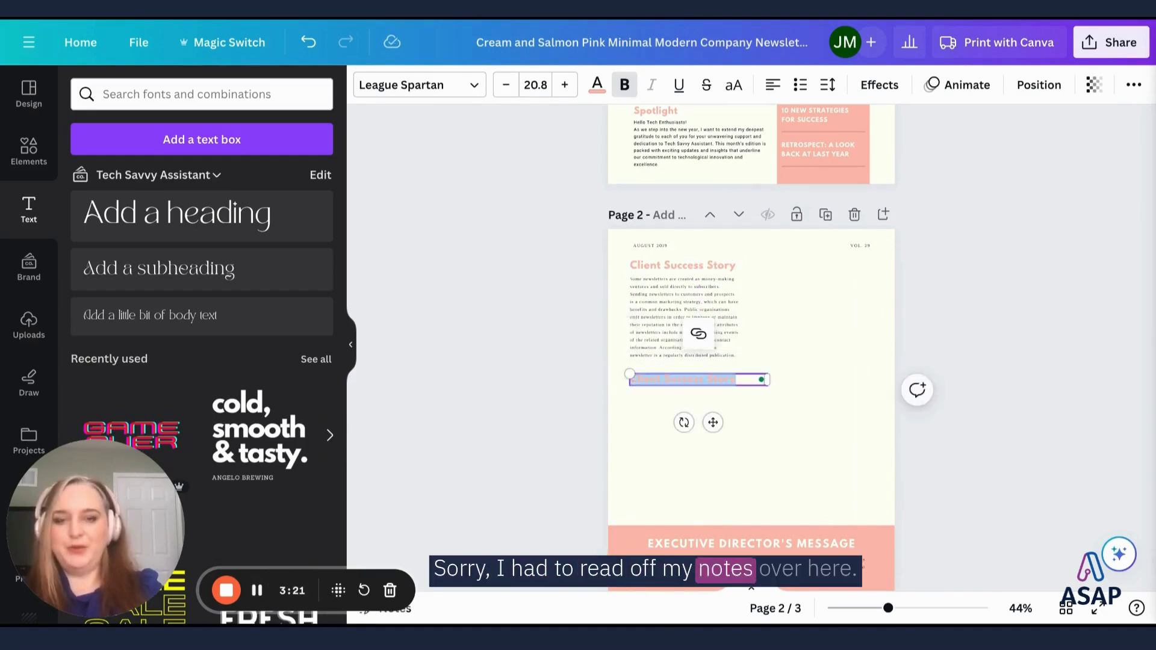
text(Voluntee)
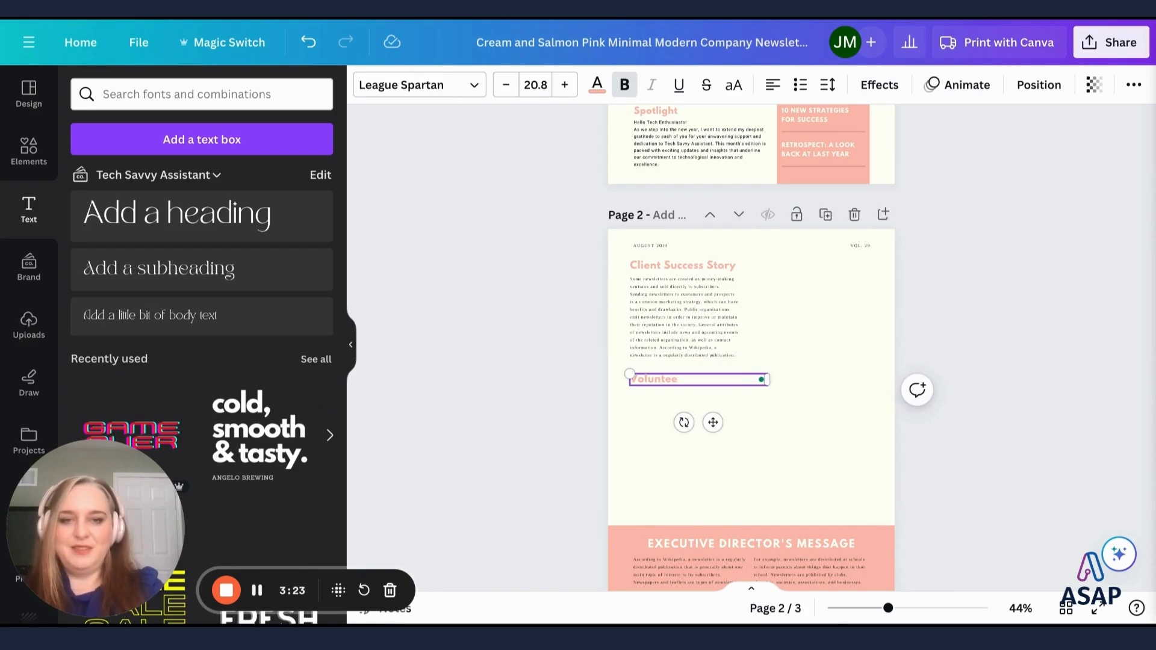
text(r Updates)
Place a copy of the body text beneath the Volunteer Updates heading
click(712, 327)
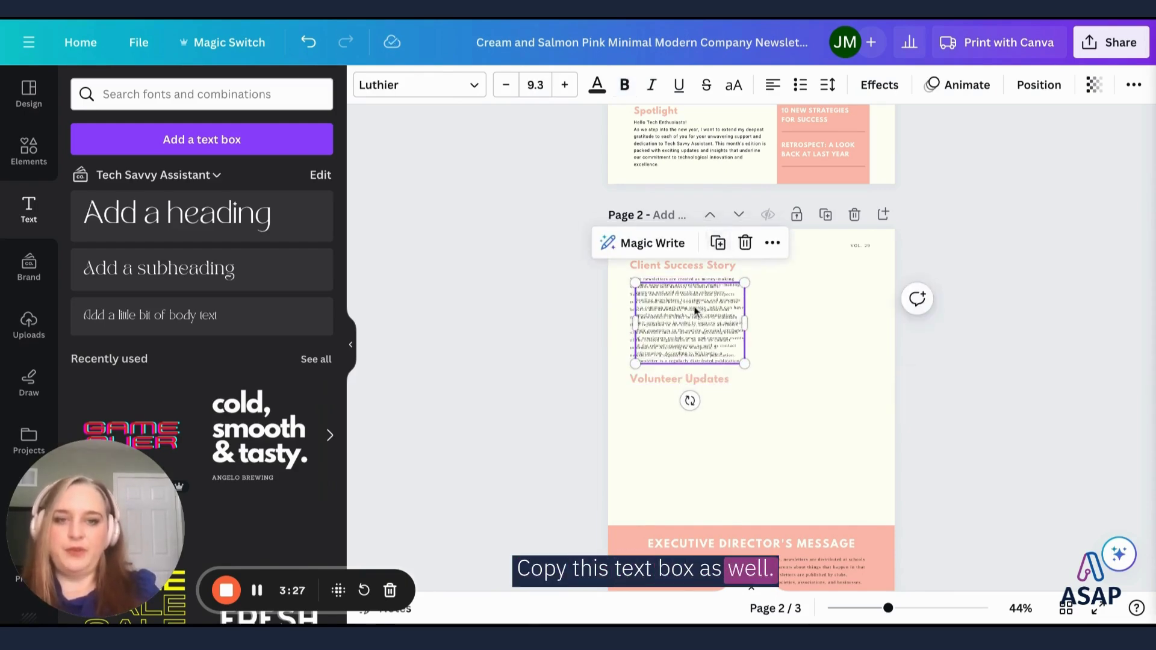
click(717, 243)
drag(694, 310, 690, 305)
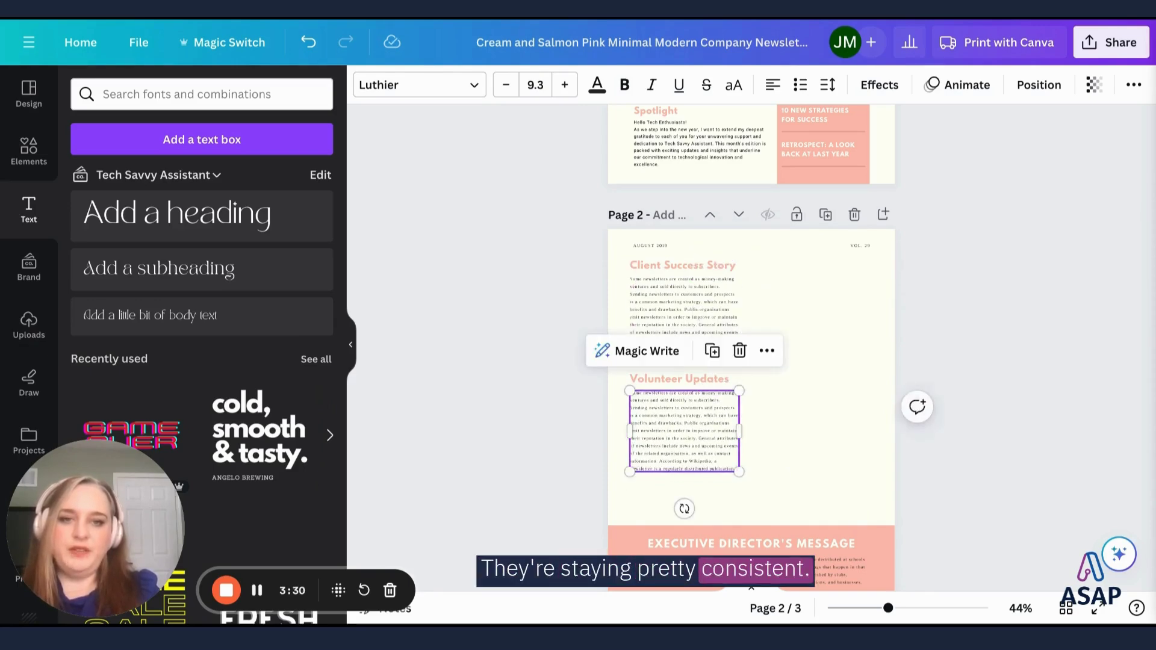
click(683, 484)
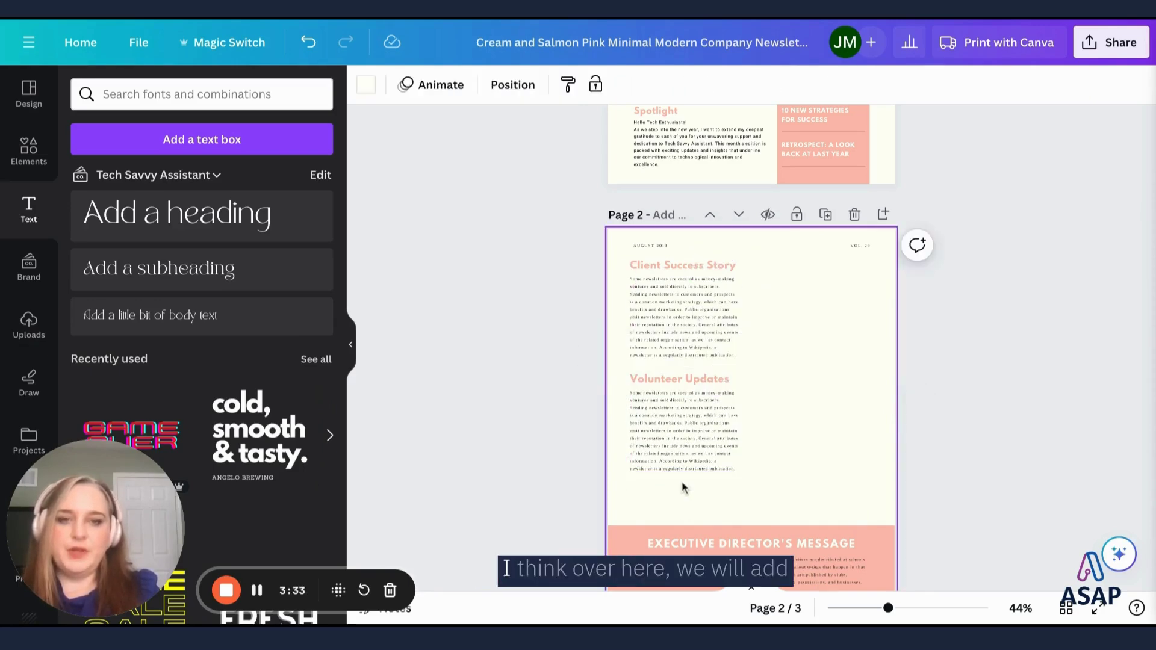
Copy the Client Success Story heading into the right column and retype it 'Fundraising Updates'
click(709, 263)
click(726, 221)
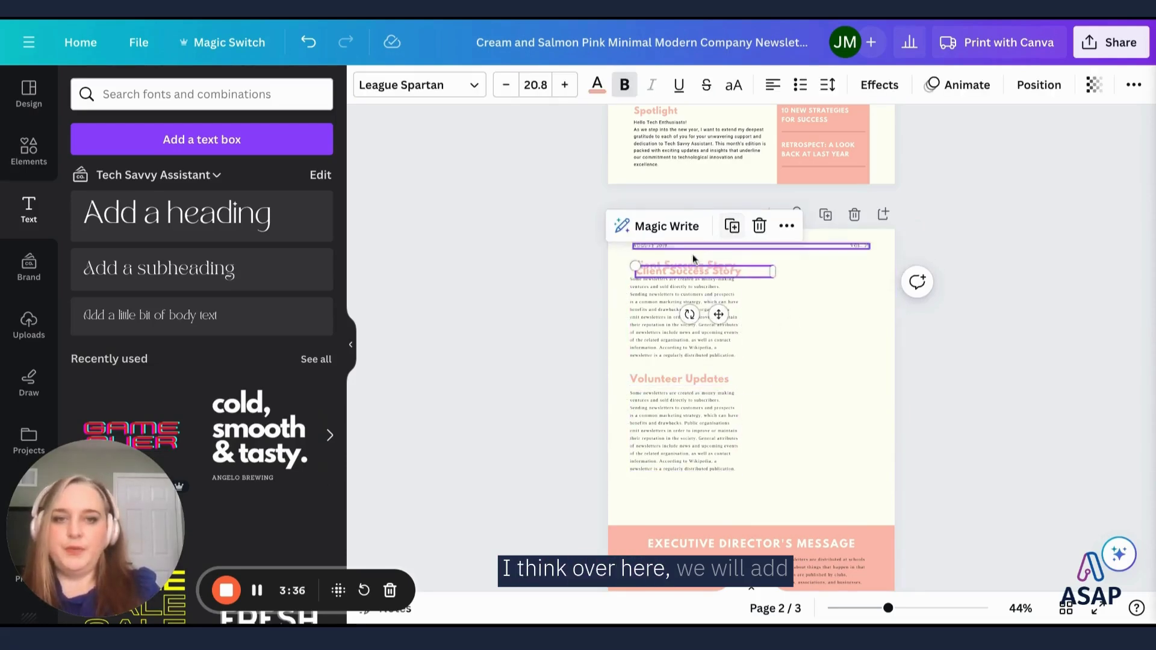
drag(684, 277, 801, 270)
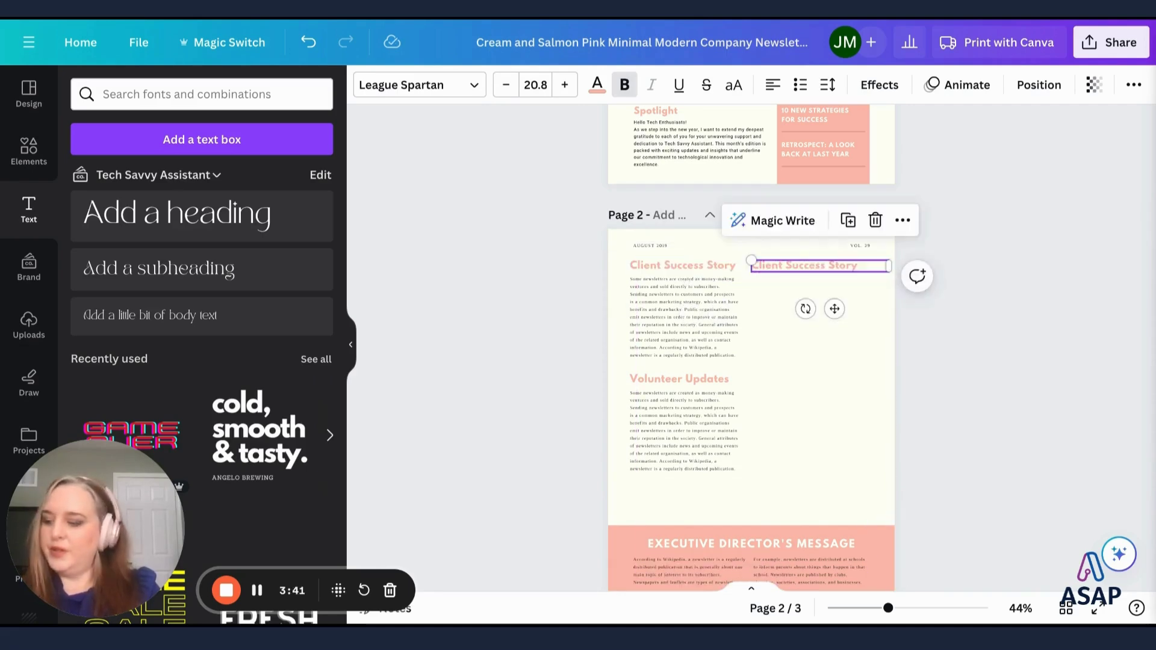
double_click(839, 269)
text(Fundraising Updates)
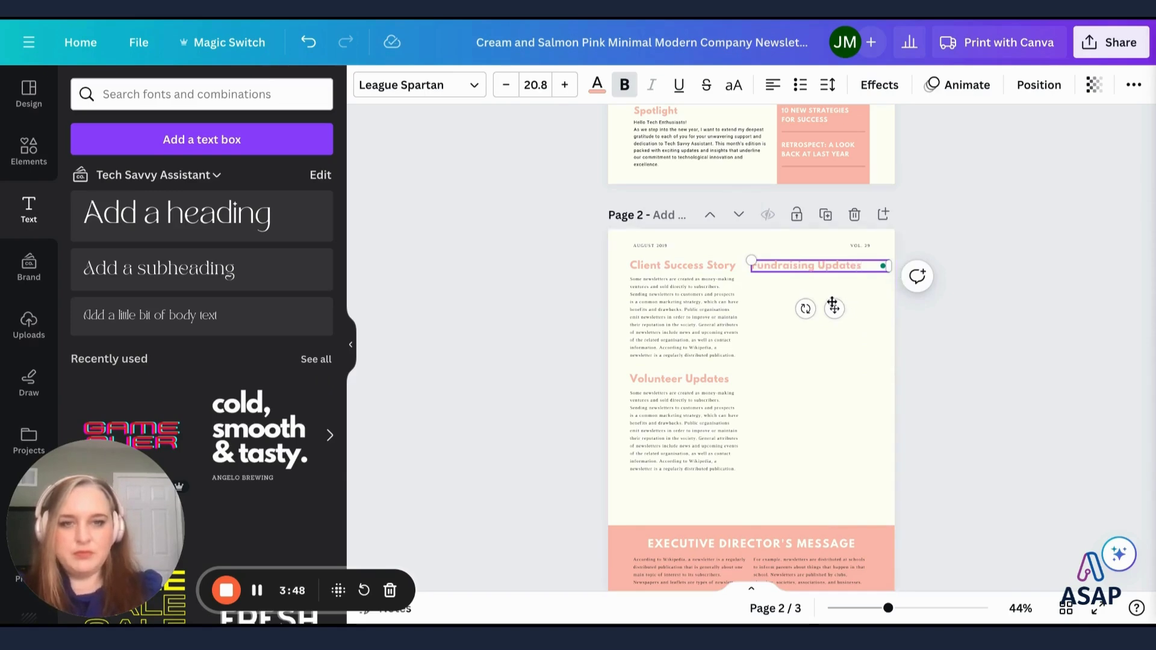
Place a copy of the Client Success Story body text under Fundraising Updates
click(766, 301)
click(702, 309)
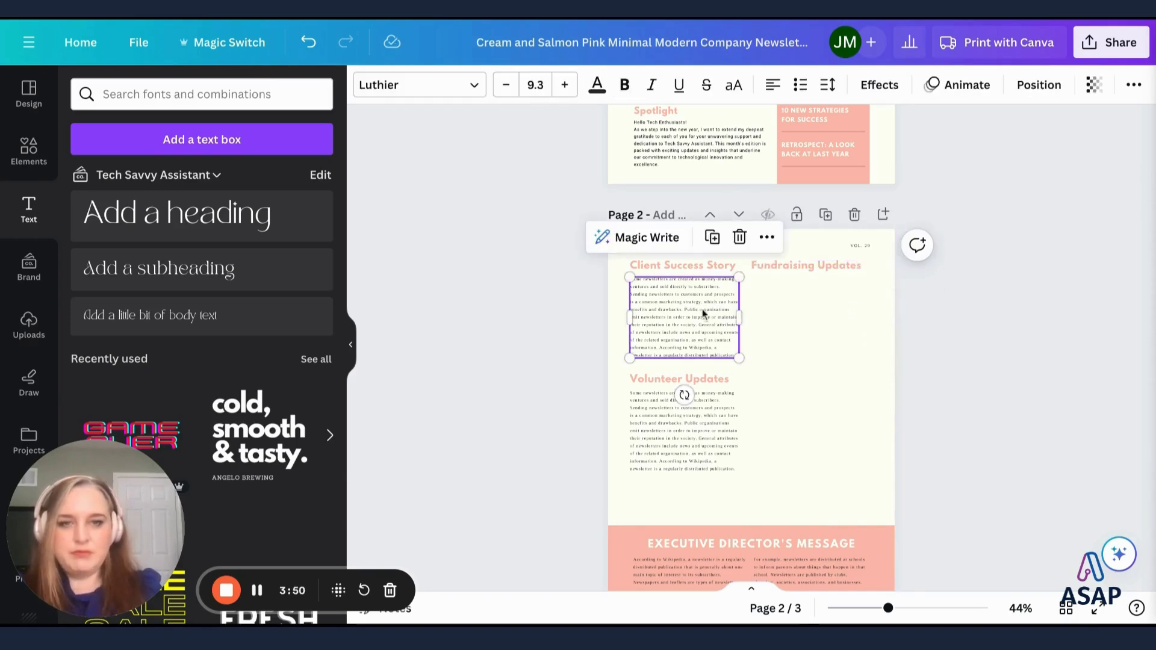
click(714, 236)
drag(692, 309, 693, 316)
drag(813, 311, 814, 310)
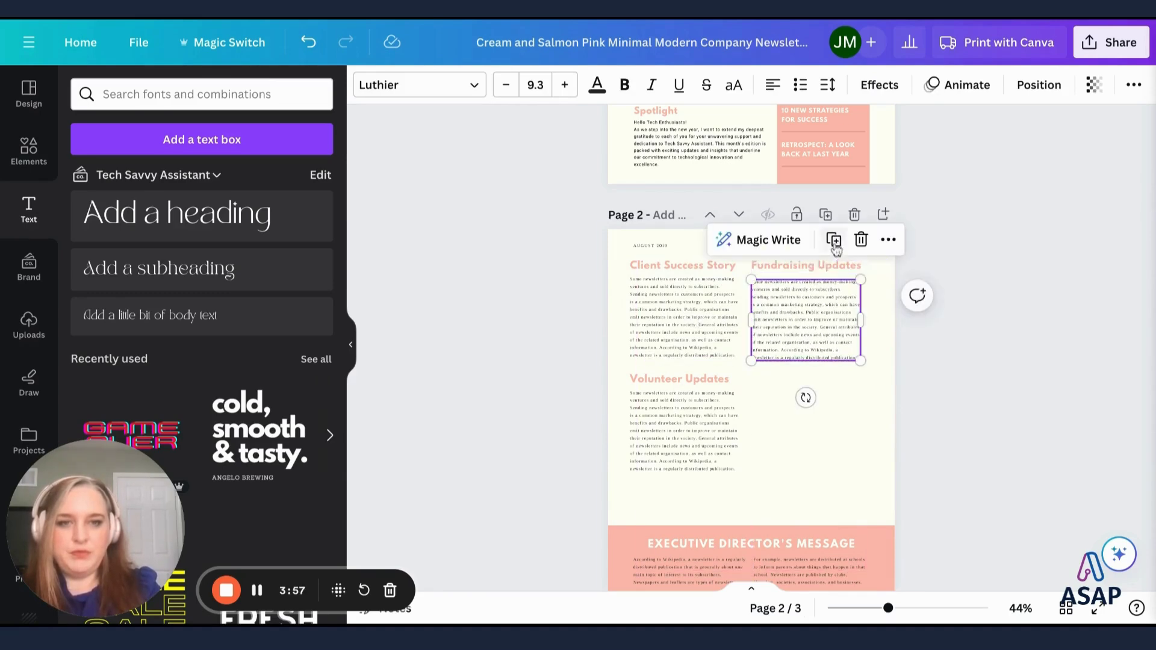
Copy the Fundraising Updates heading down the right column, aligned with Volunteer Updates
click(822, 268)
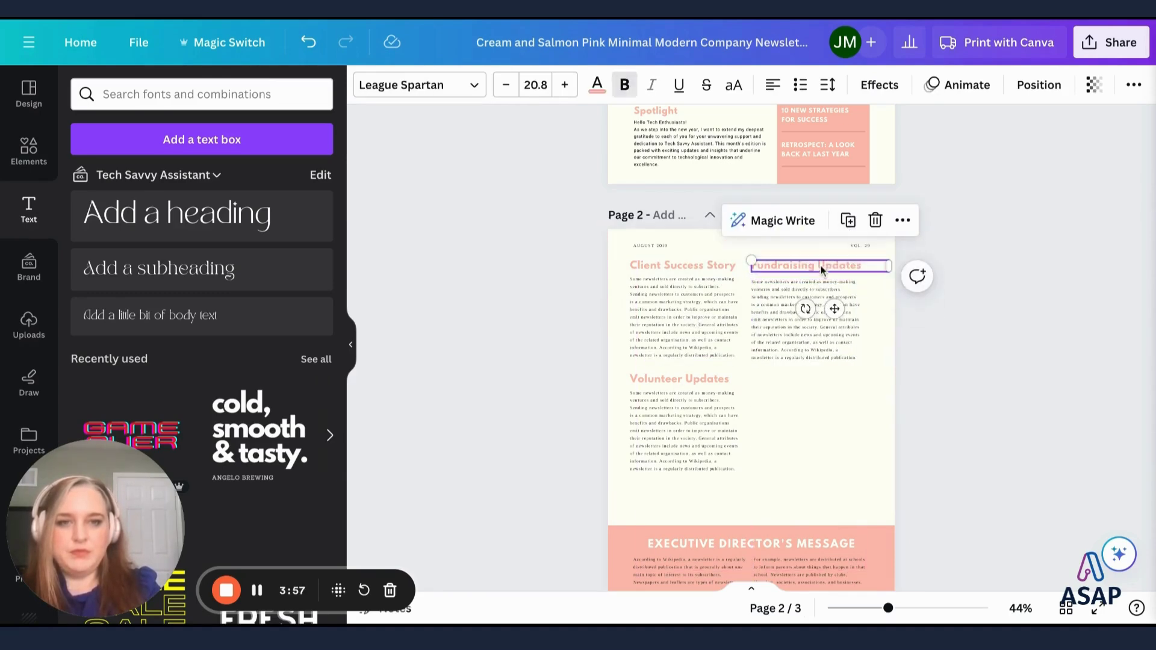
click(848, 220)
drag(813, 402, 819, 384)
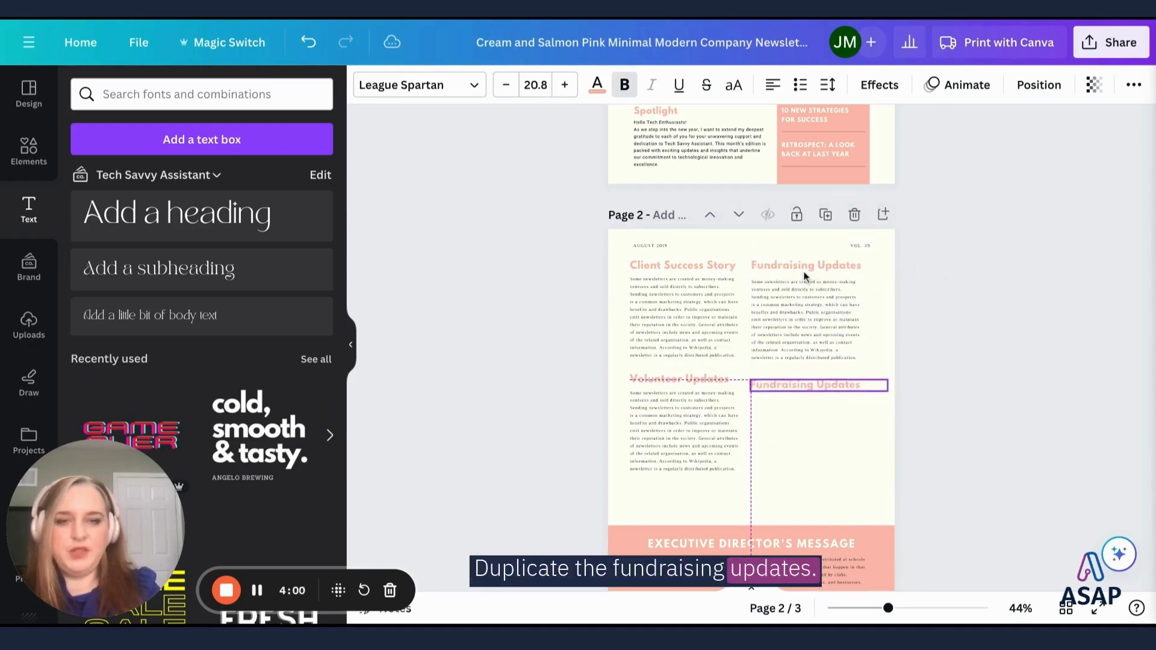
drag(804, 276, 804, 275)
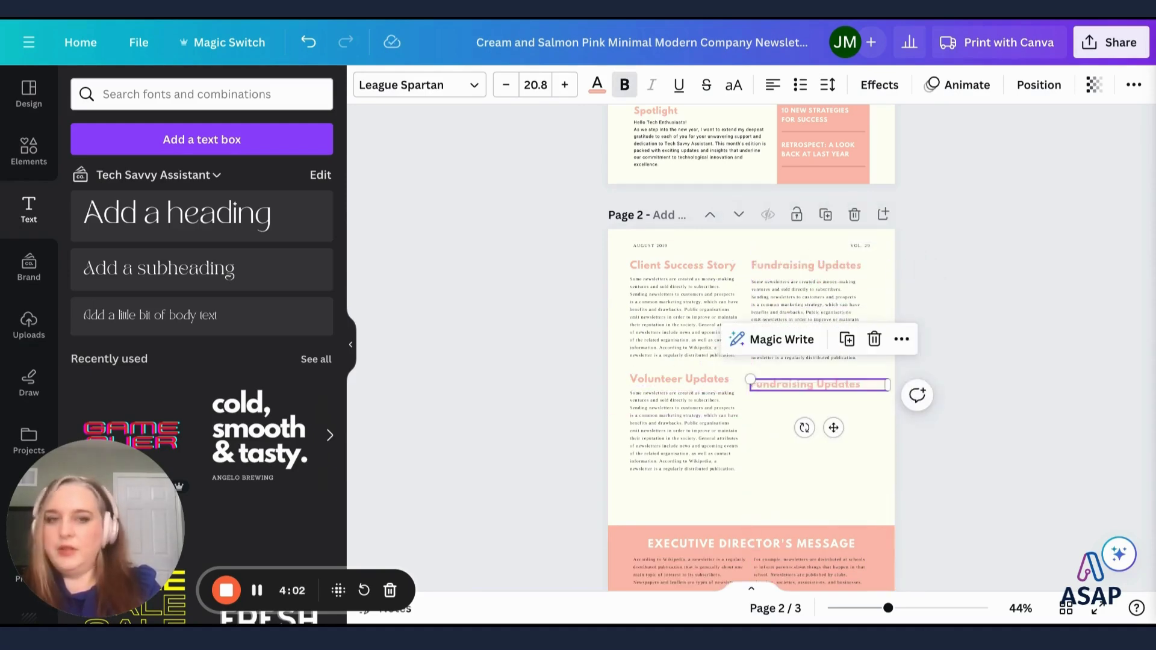
drag(833, 428, 833, 422)
Retype the heading copy as 'Board Member Profile' and place a Fundraising body text copy beneath it
double_click(849, 380)
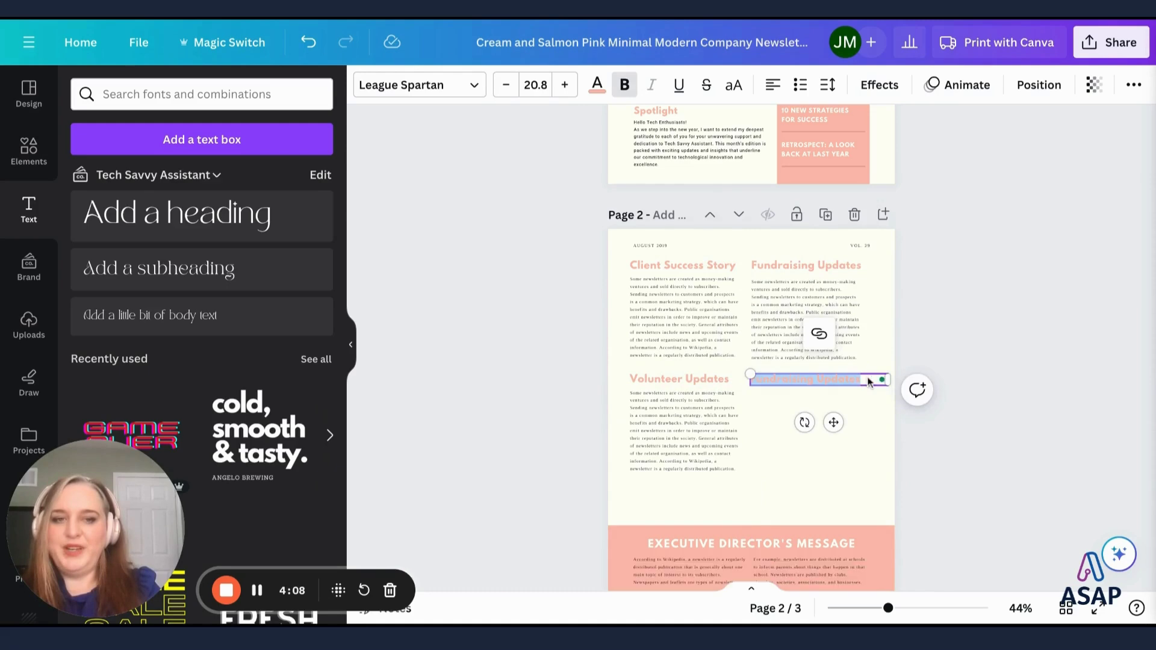
text(Board Member Profil)
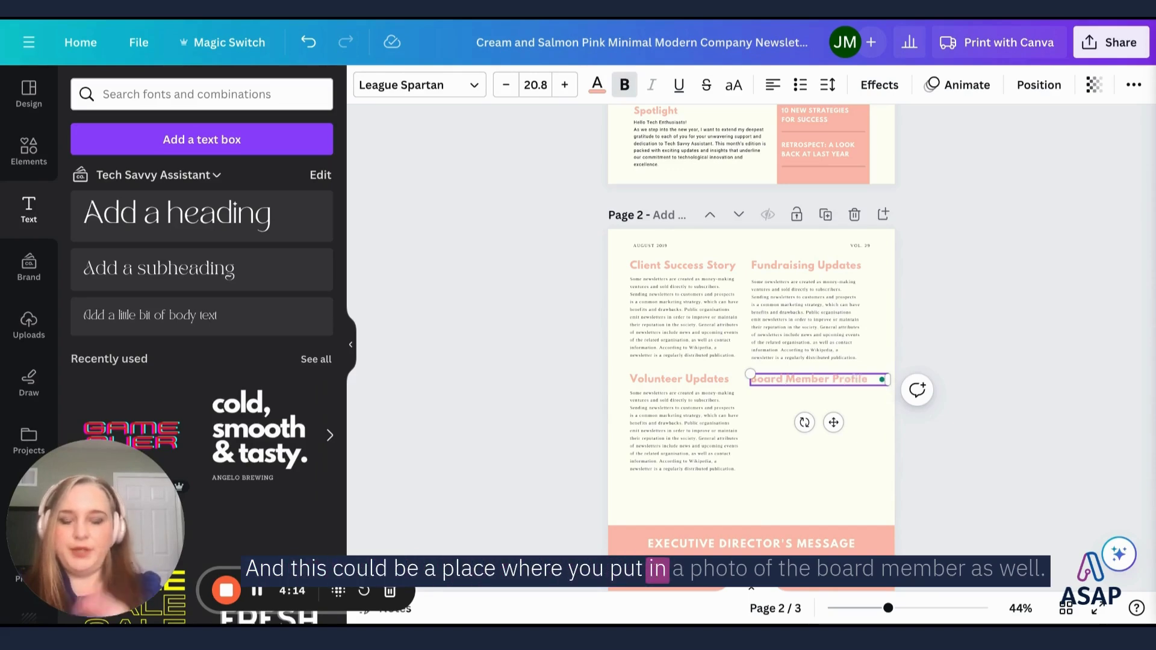
text(e)
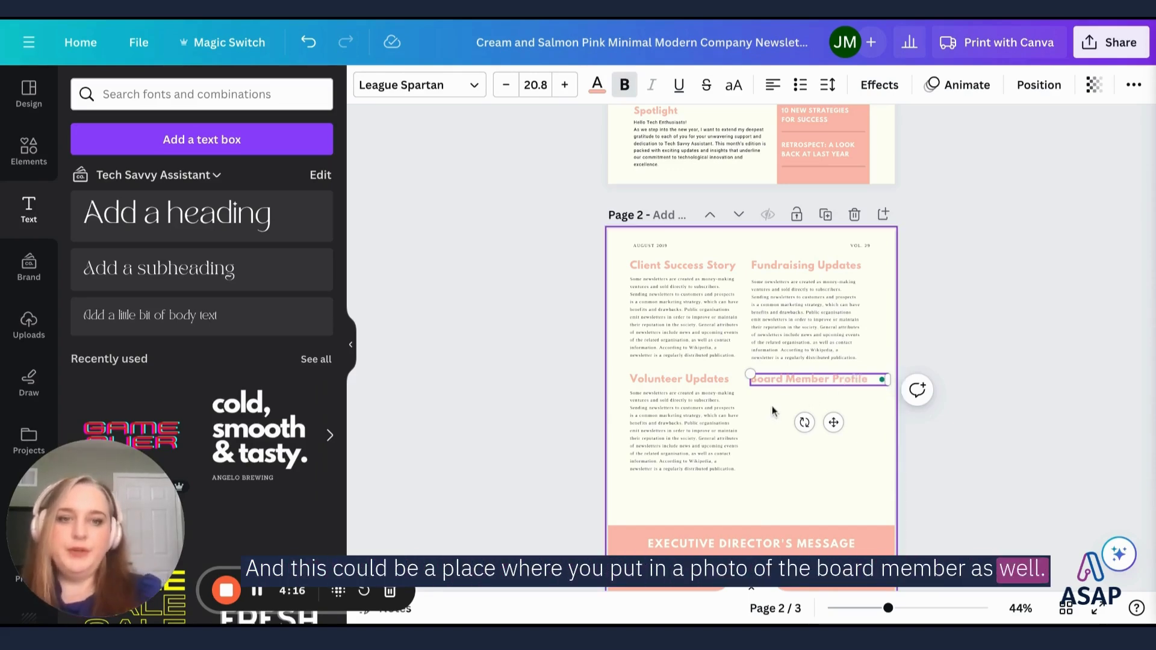
click(808, 338)
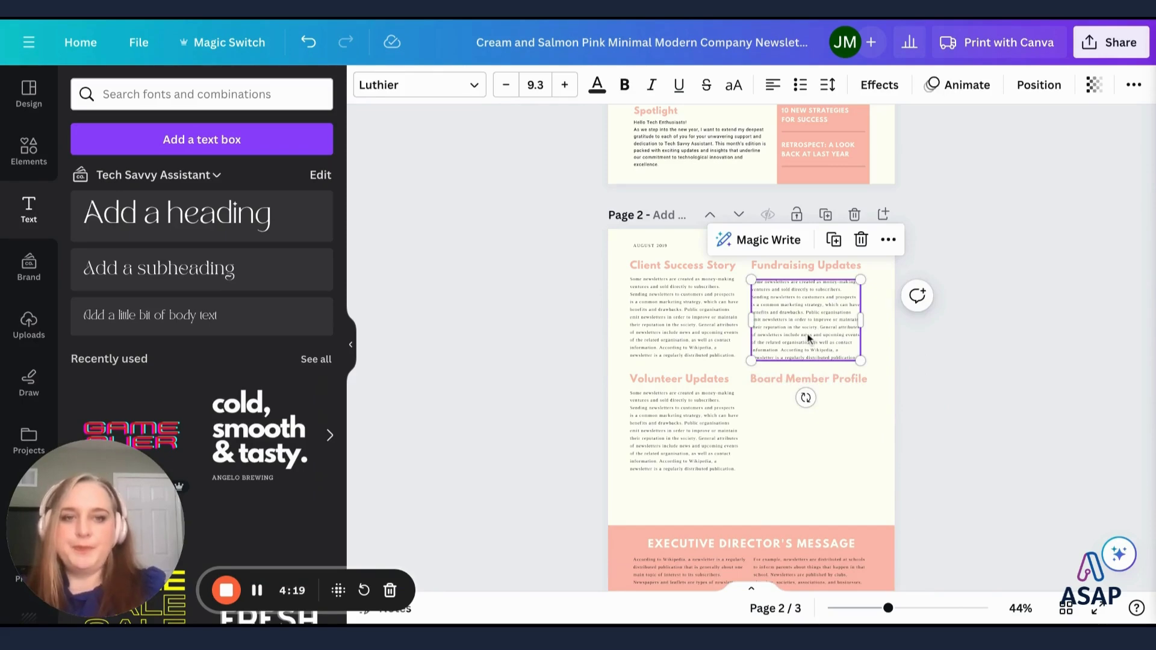
click(844, 241)
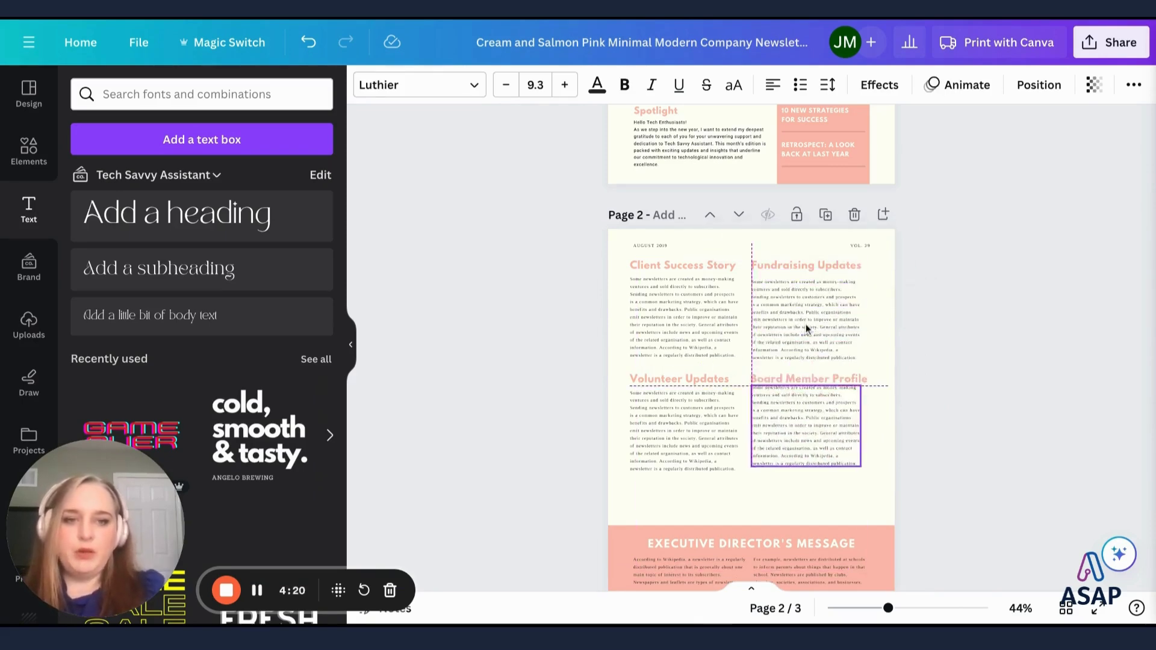
key(shift+Up)
key(shift+Up)
key(shift+Up)
key(shift+Left)
key(shift+Left)
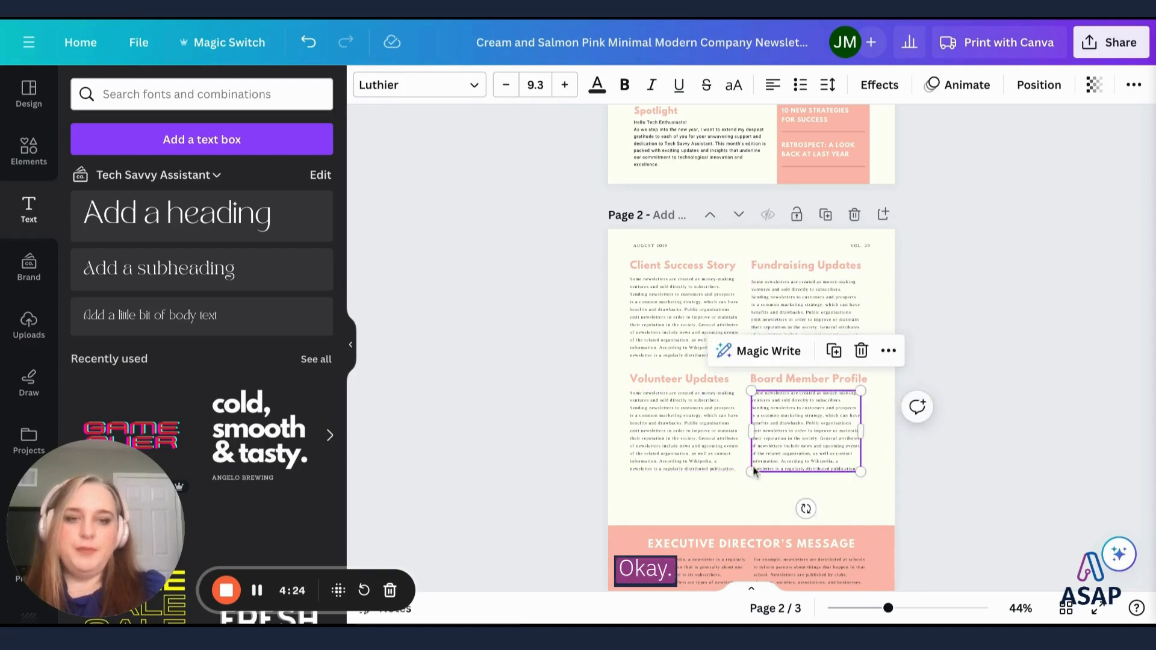
click(740, 488)
On page 3, make a copy of the Educational Section heading
scroll(740, 490, down, 5)
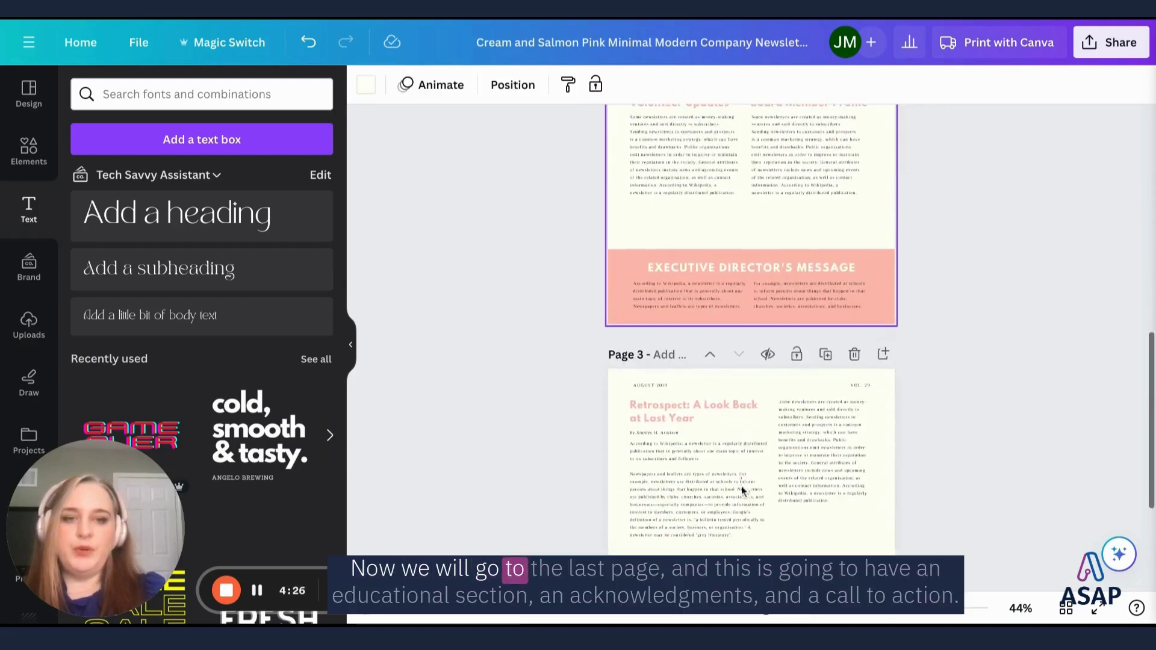
scroll(742, 490, down, 1)
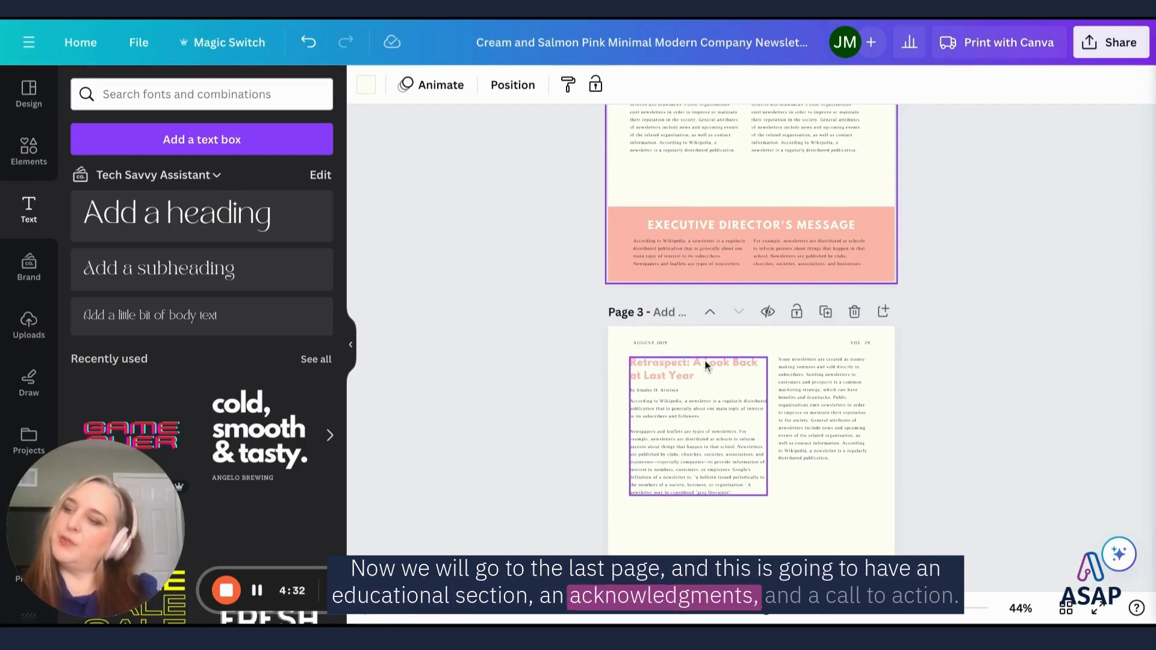
click(260, 590)
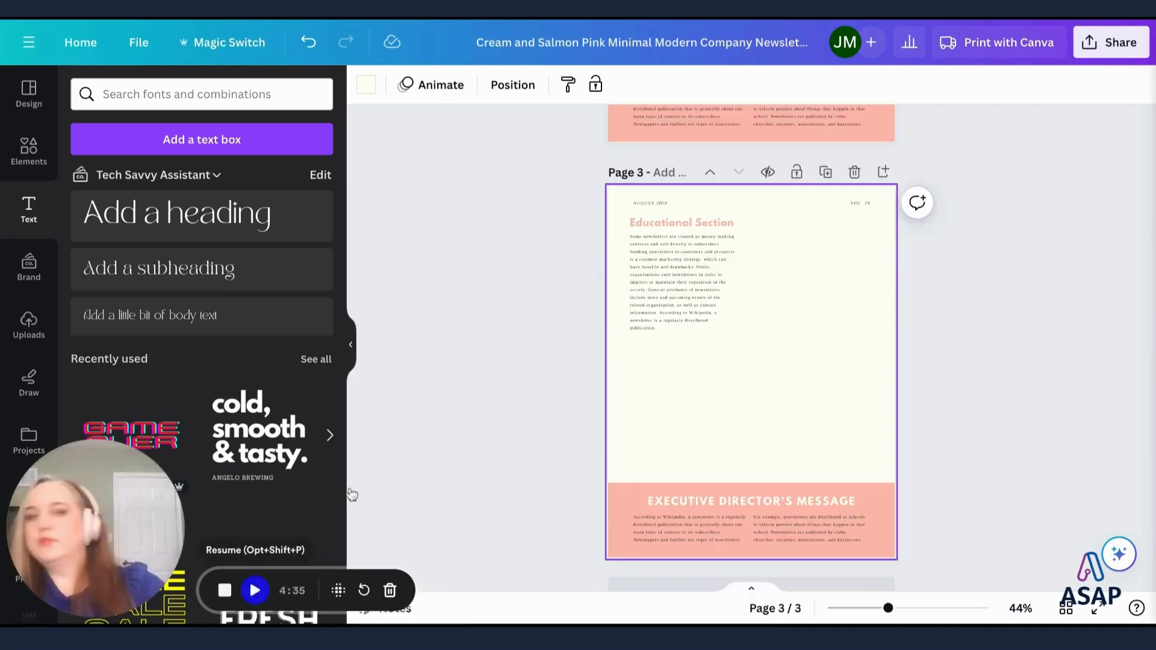
click(714, 225)
click(731, 185)
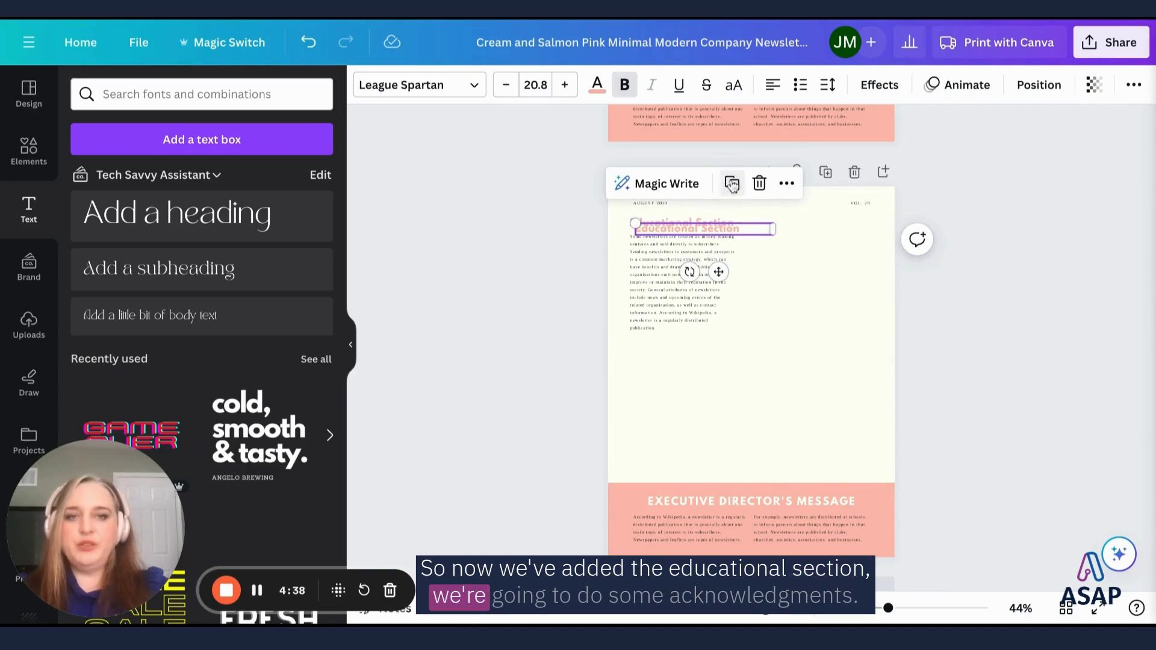
Move the heading copy below the body text, clear it for Acknowledgements, and copy body text beneath
key(shift+Down)
key(shift+Down)
key(shift+Down)
key(shift+Down)
key(shift+Down)
key(shift+Down)
key(shift+Down)
key(shift+Down)
key(shift+Down)
key(shift+Down)
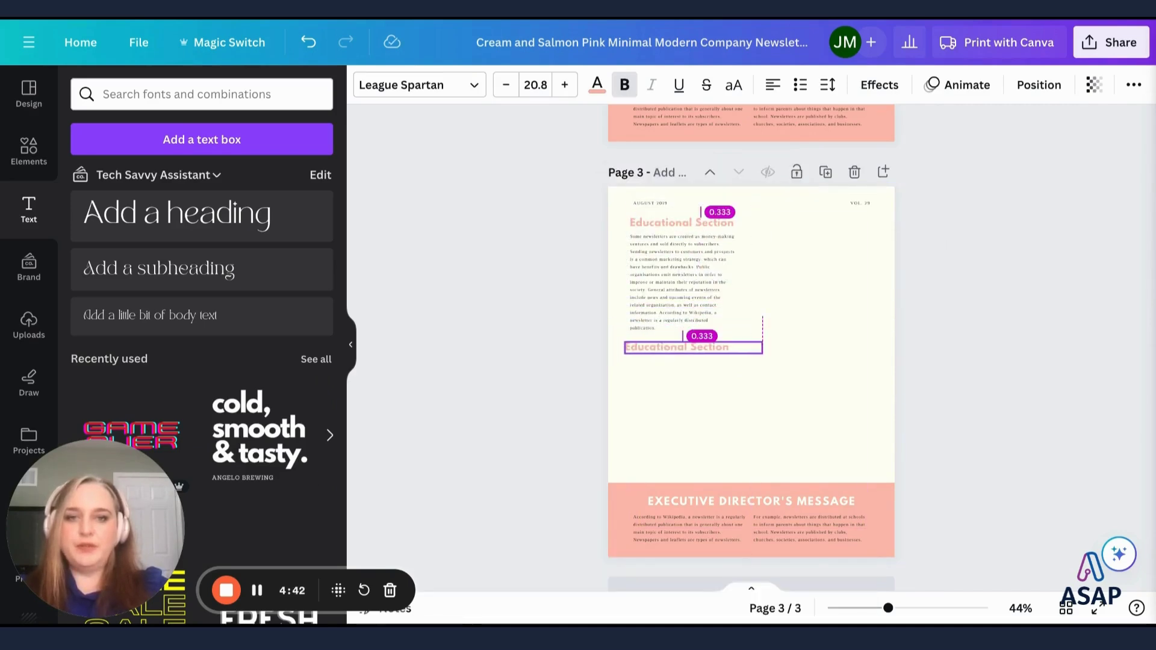
key(Return)
key(BackSpace)
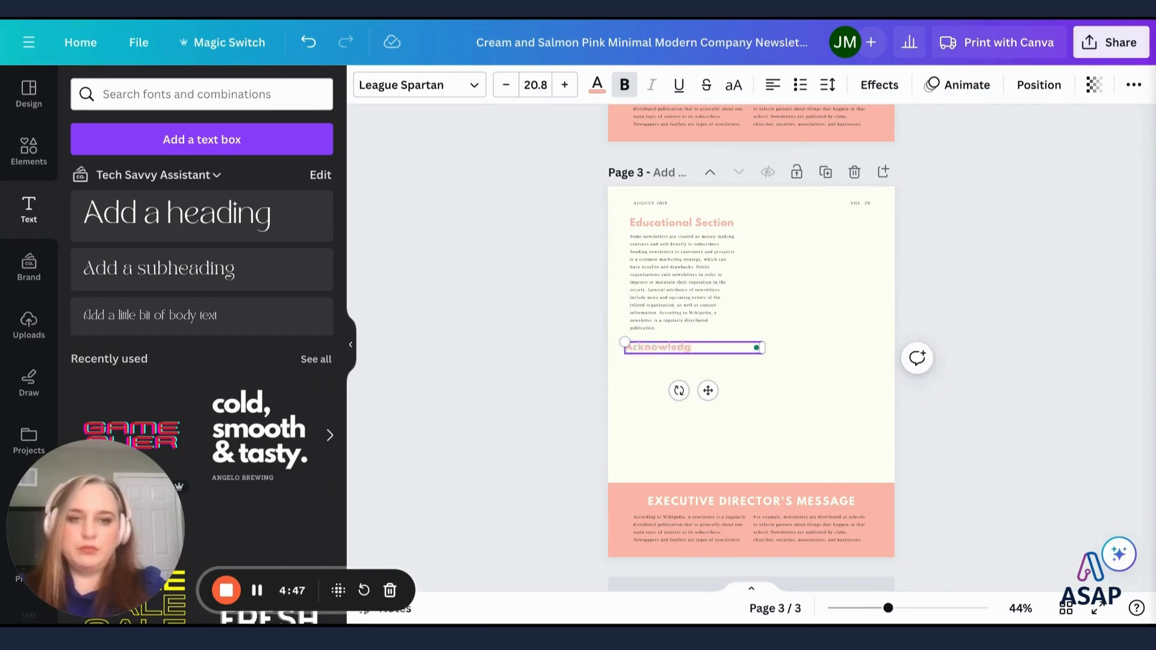
click(687, 280)
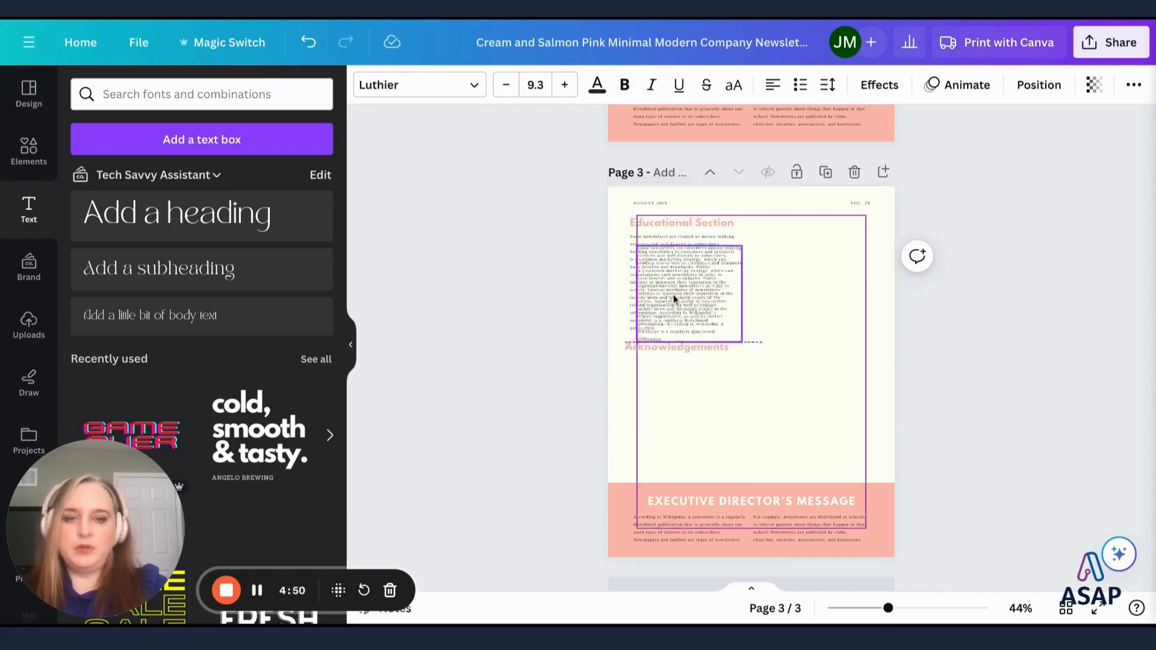
drag(673, 294, 673, 413)
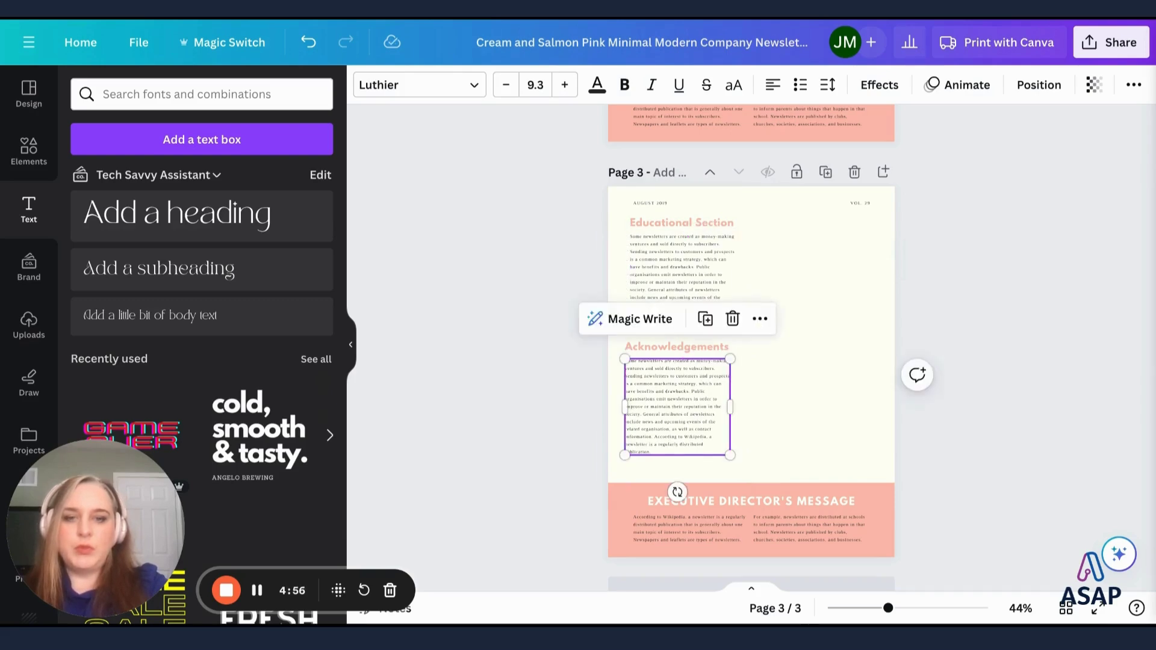
click(808, 358)
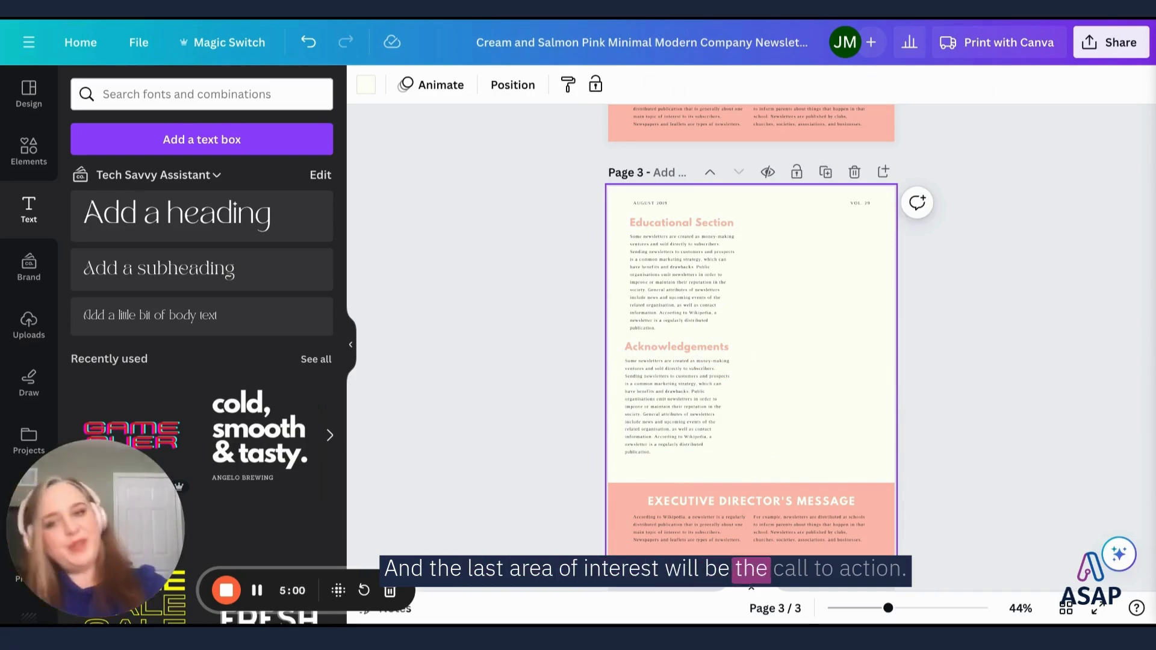
Place a heading copy beside Educational Section and retype it 'Call to Cation'
click(721, 227)
click(726, 179)
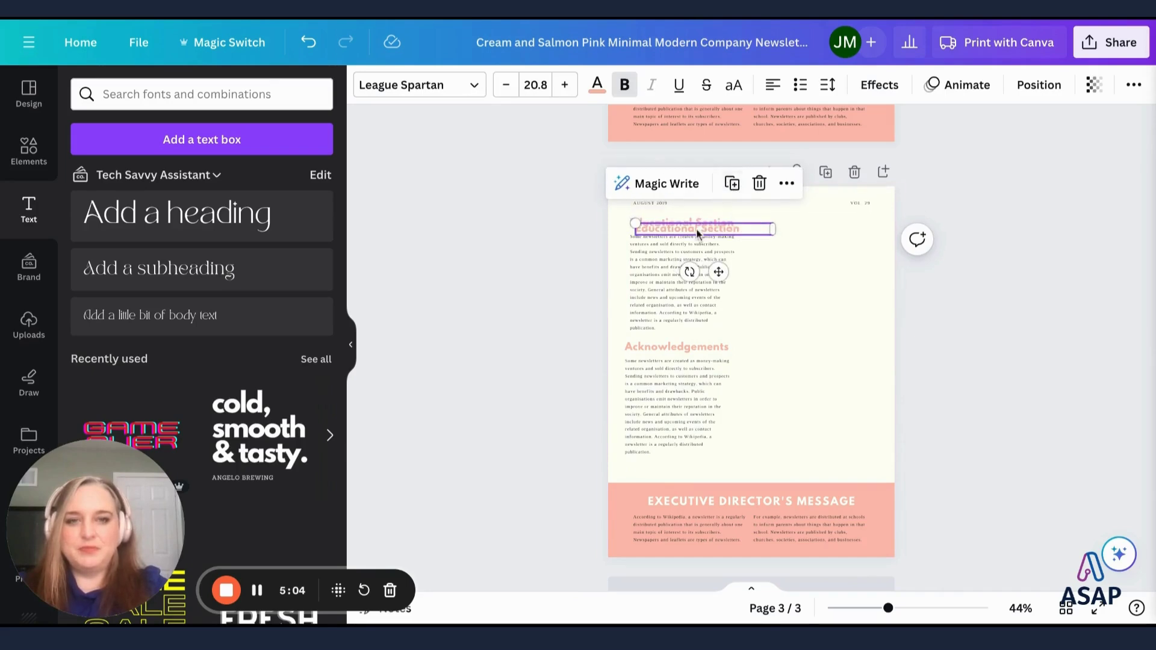
key(shift+Right)
key(shift+Right)
key(shift+Right)
key(shift+Right)
key(shift+Right)
key(shift+Right)
key(shift+Right)
key(shift+Right)
key(shift+Right)
key(shift+Right)
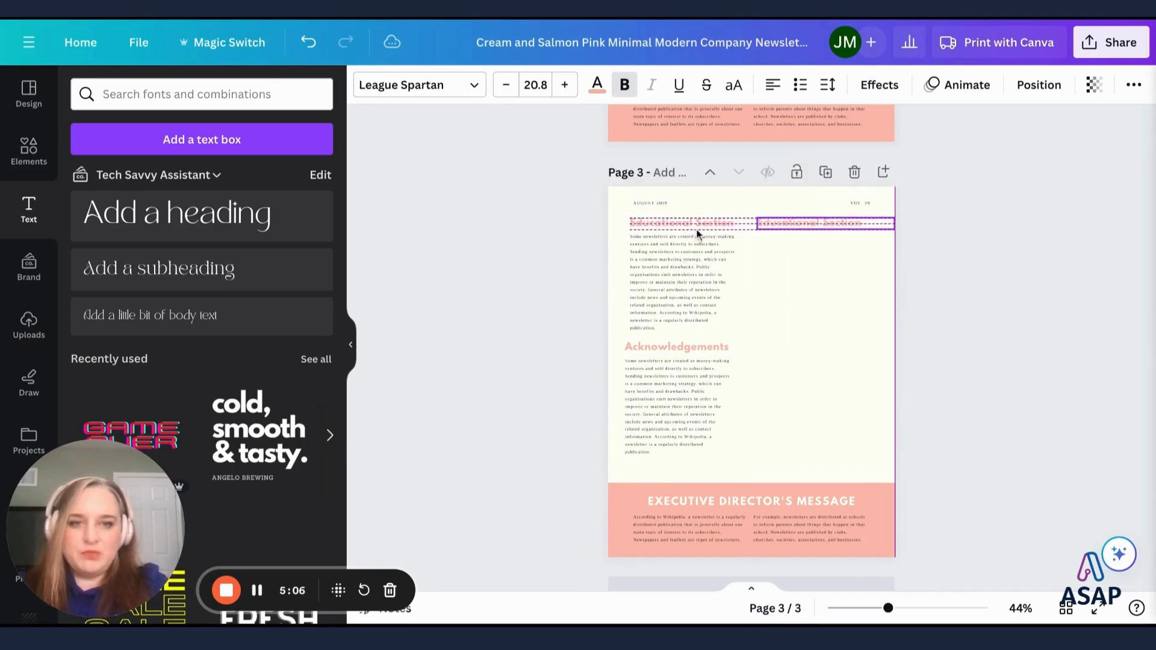
key(shift+Up)
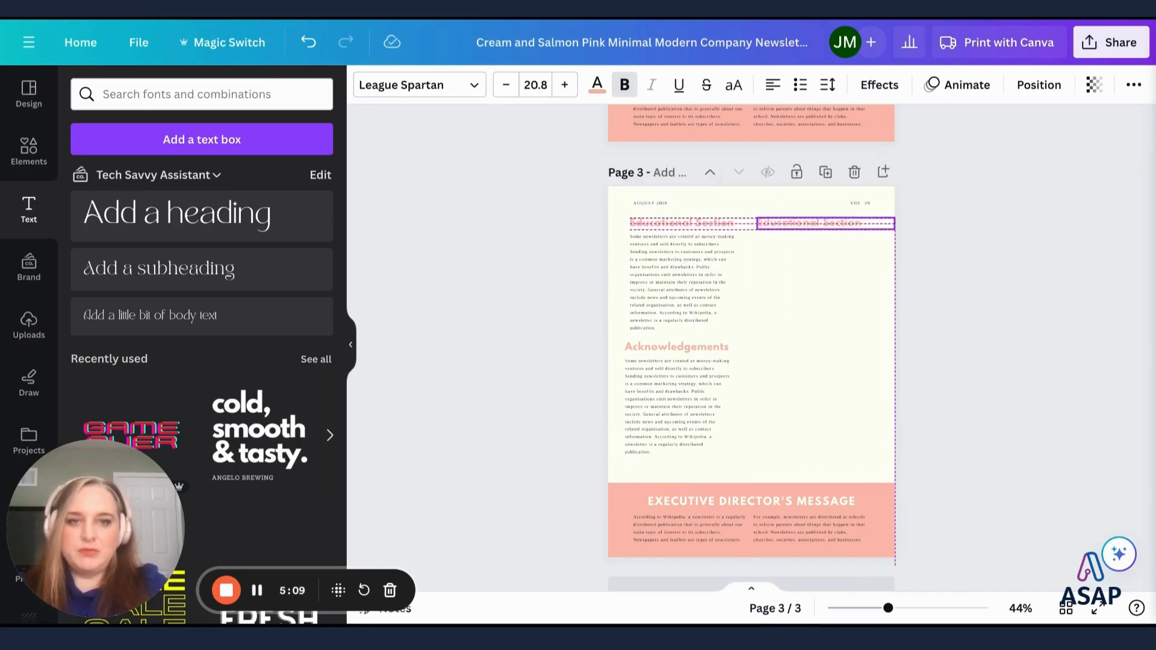
drag(810, 223, 810, 224)
double_click(810, 224)
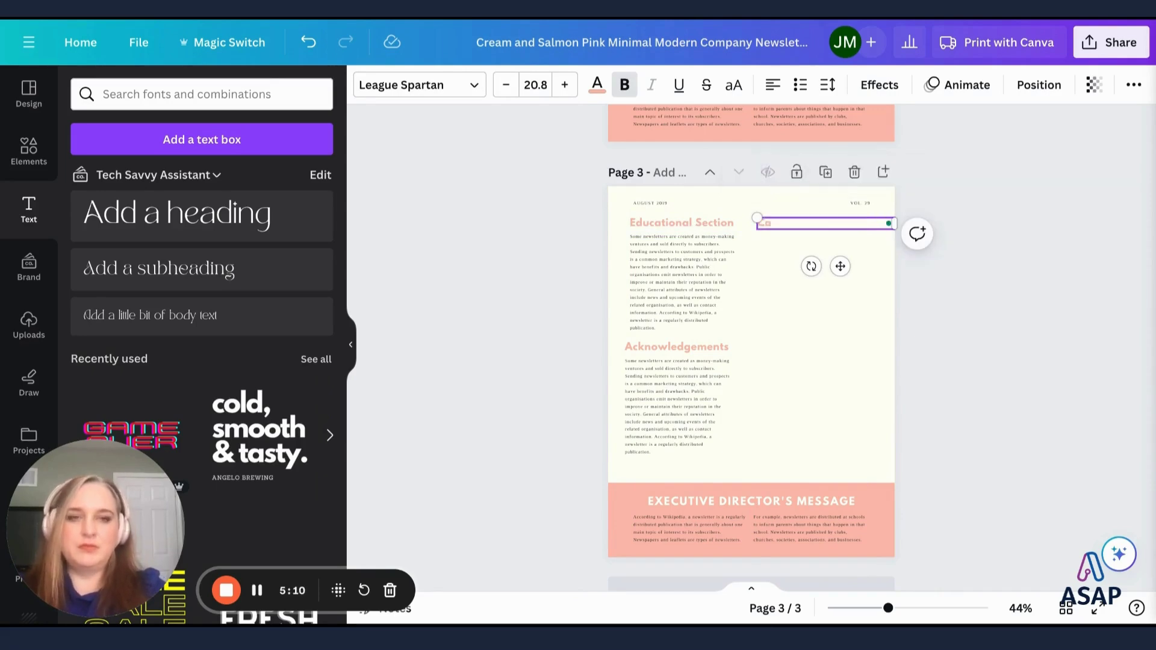
text(Call to Cation)
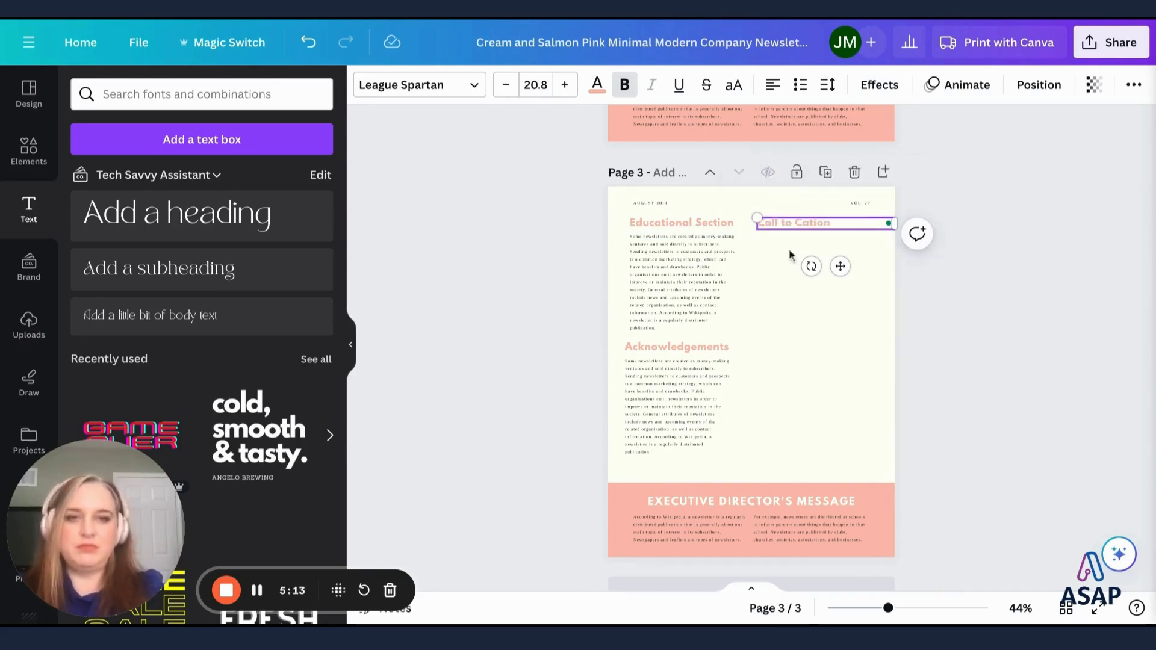
Put a copy of the Educational Section body text under the Call to Cation heading
click(693, 271)
click(710, 195)
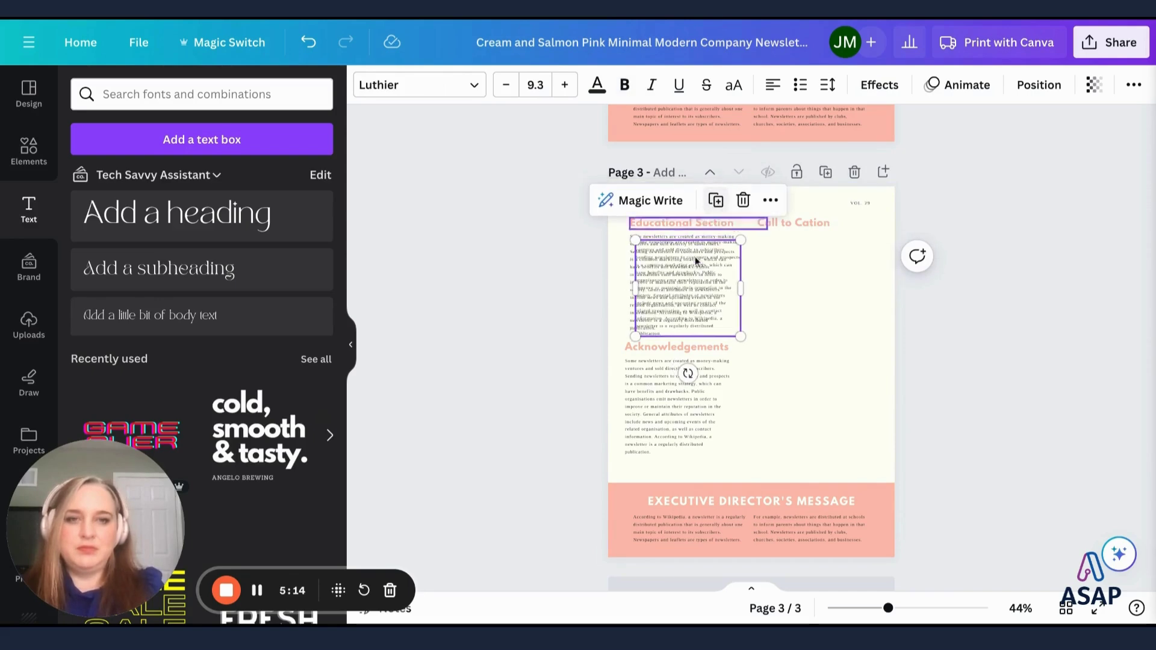
drag(695, 257, 817, 261)
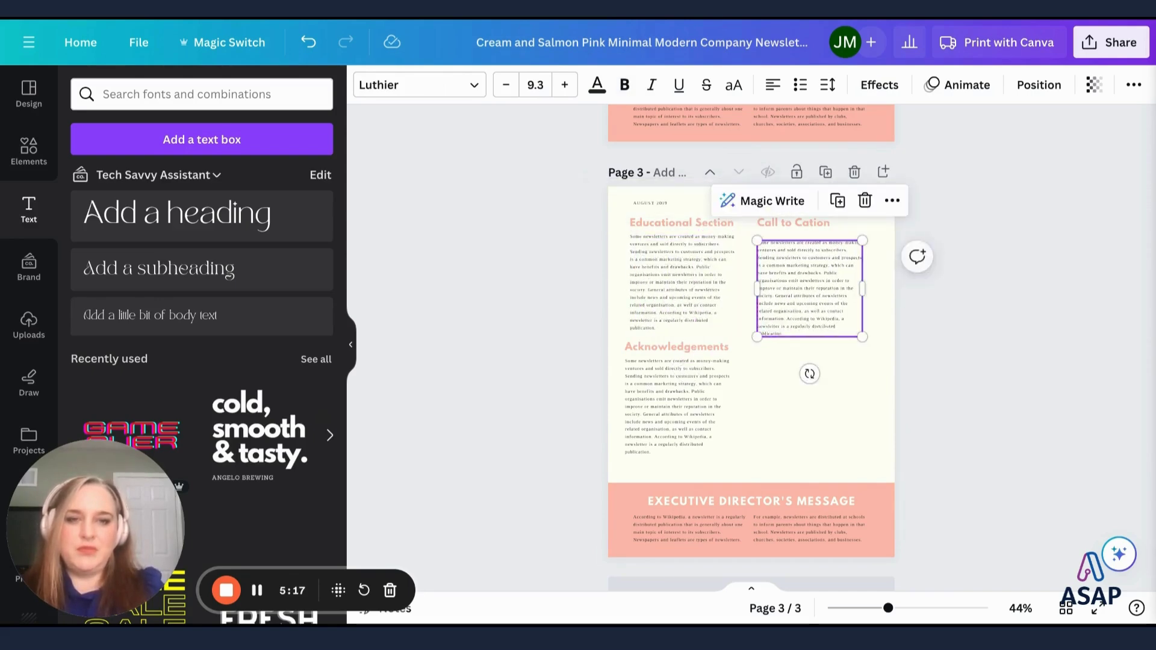
click(758, 375)
scroll(757, 375, up, 5)
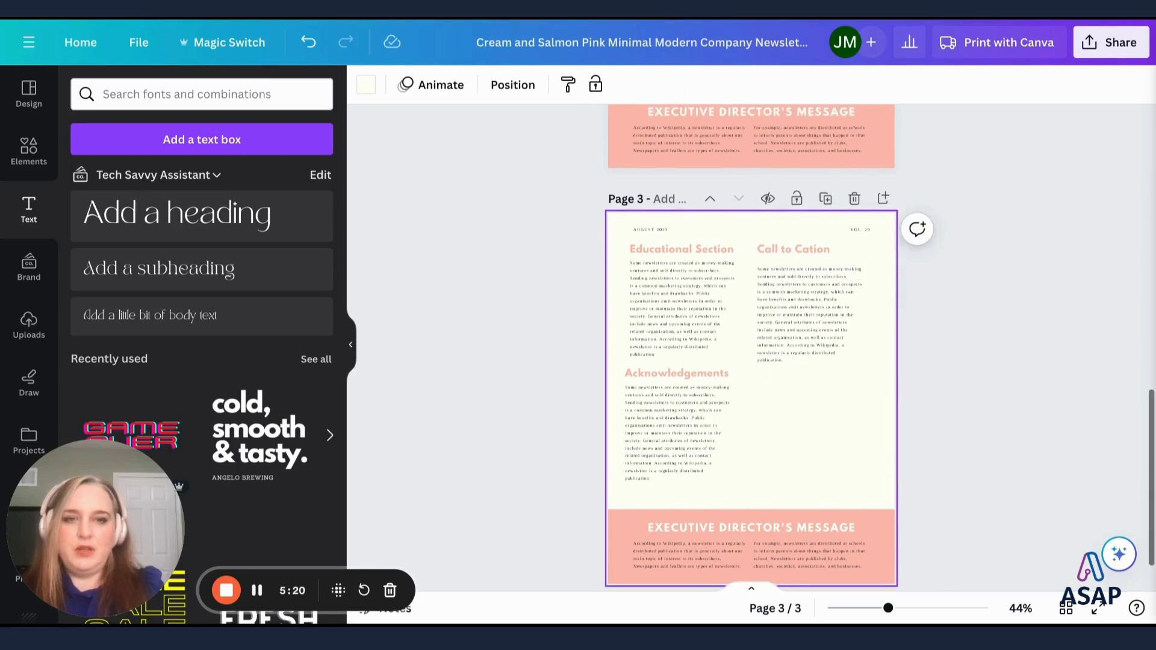
scroll(807, 385, up, 5)
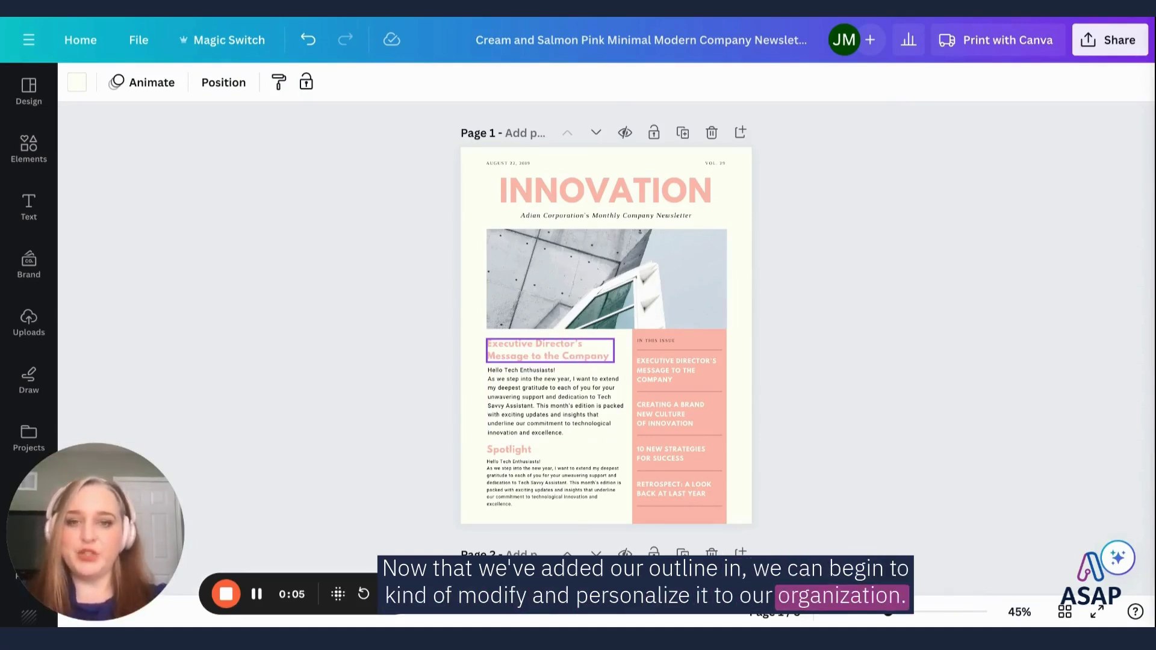
Make page 1's INNOVATION title, Executive Director's Message and Spotlight headings darker pink
click(550, 349)
click(605, 190)
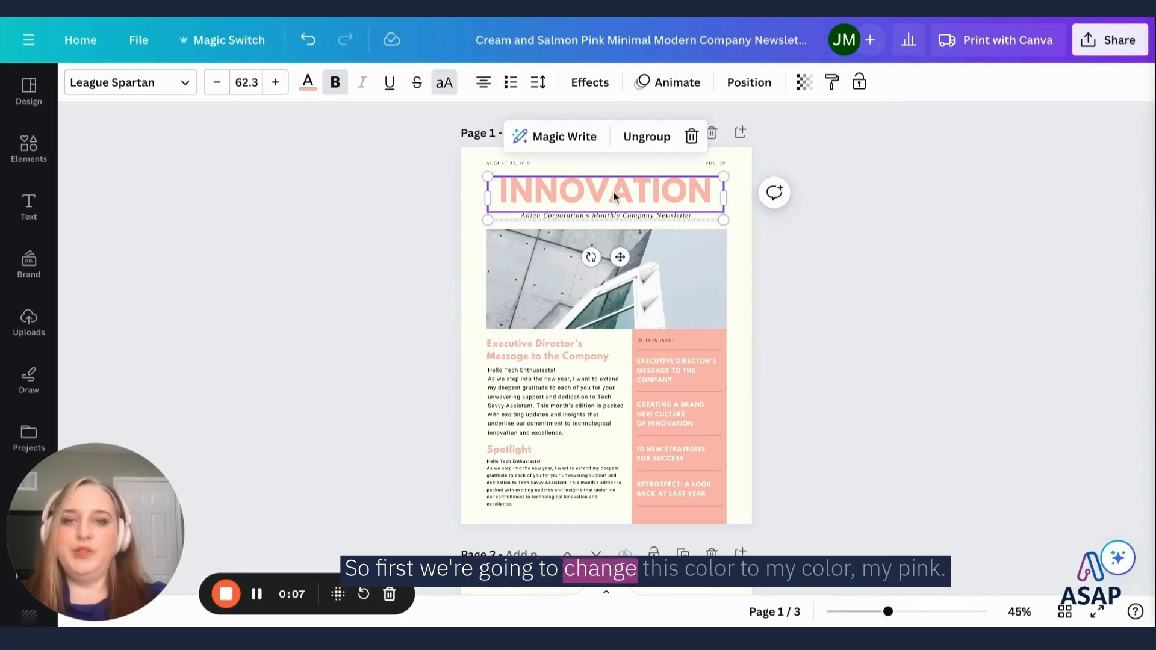
click(307, 88)
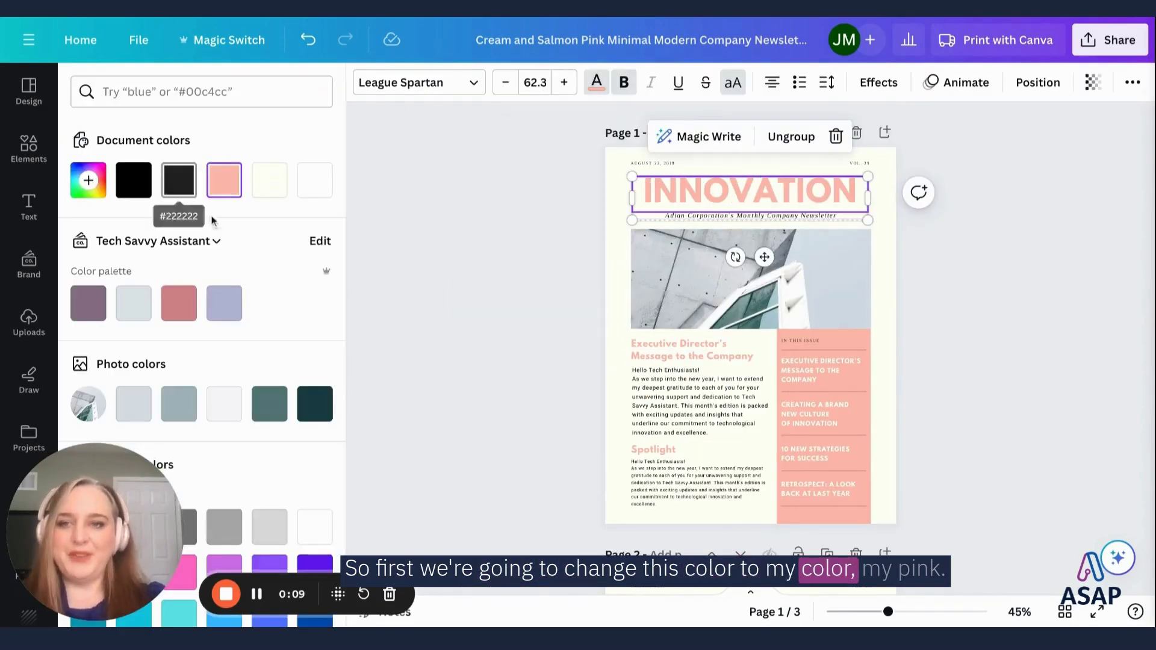
click(187, 301)
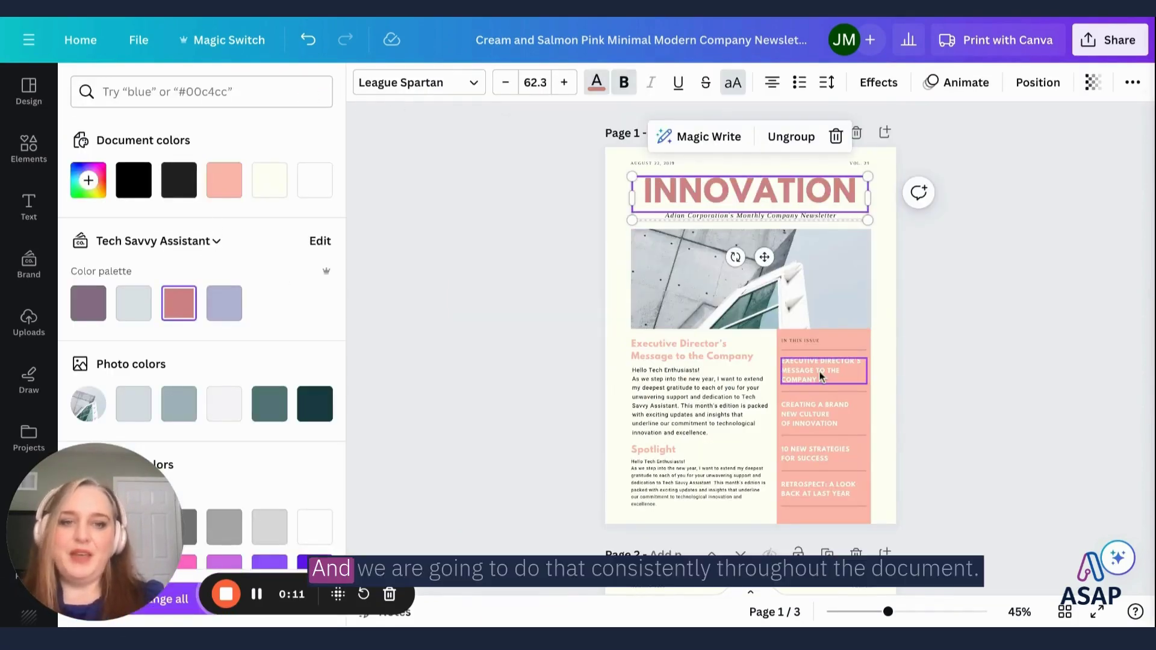
click(671, 351)
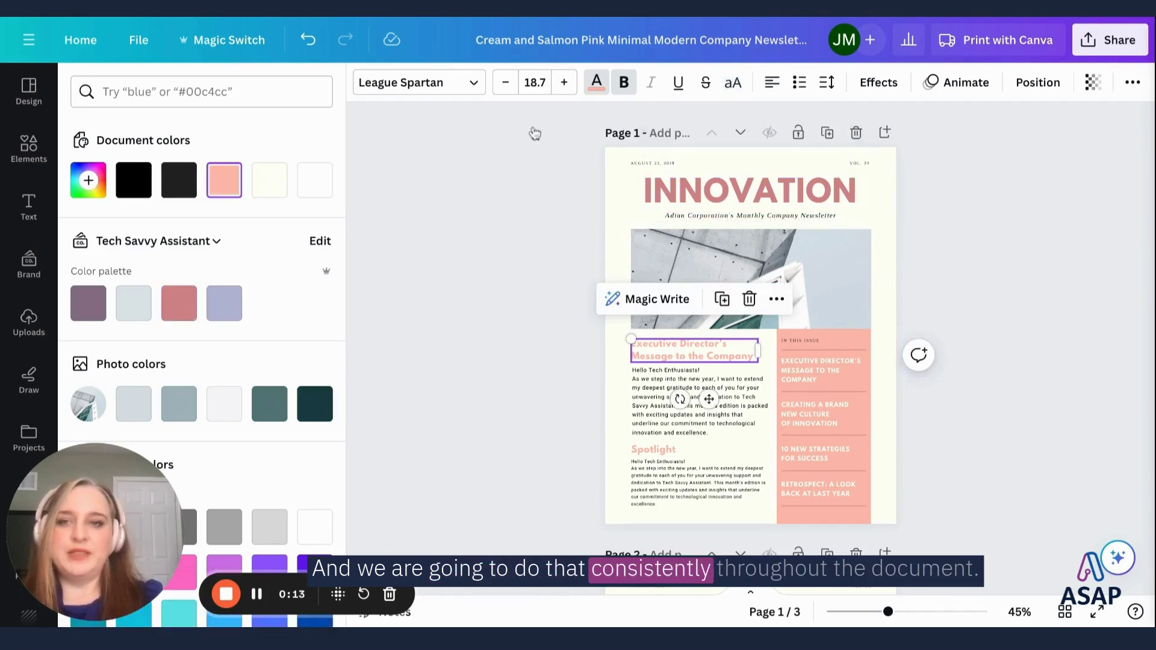
click(179, 303)
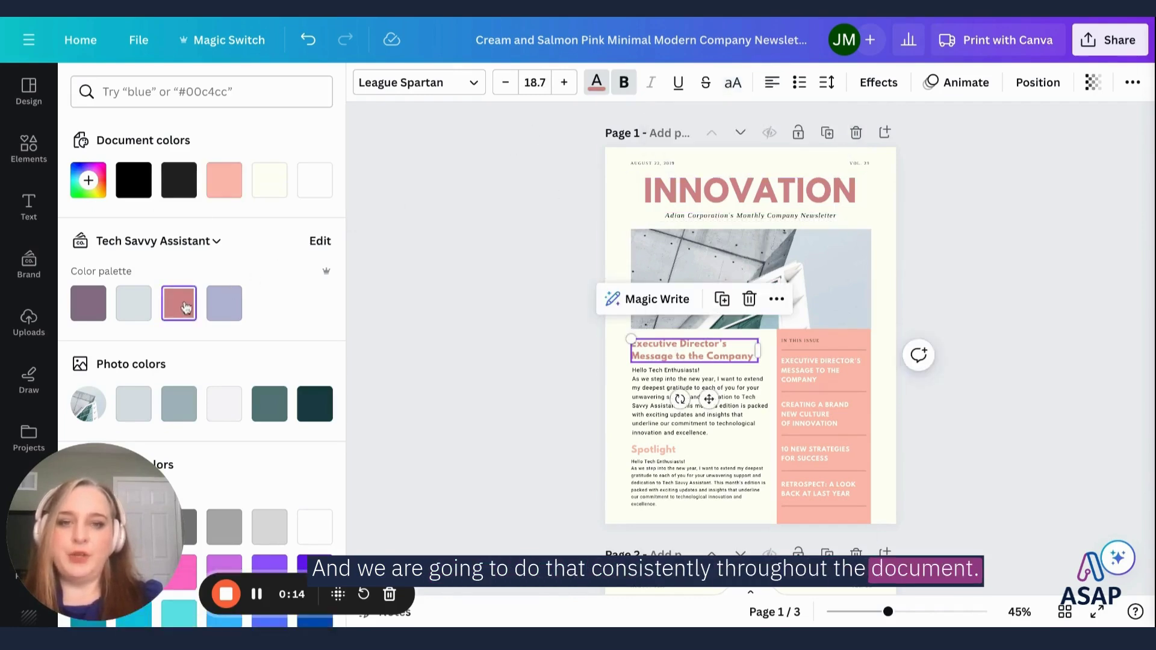
click(656, 451)
click(179, 303)
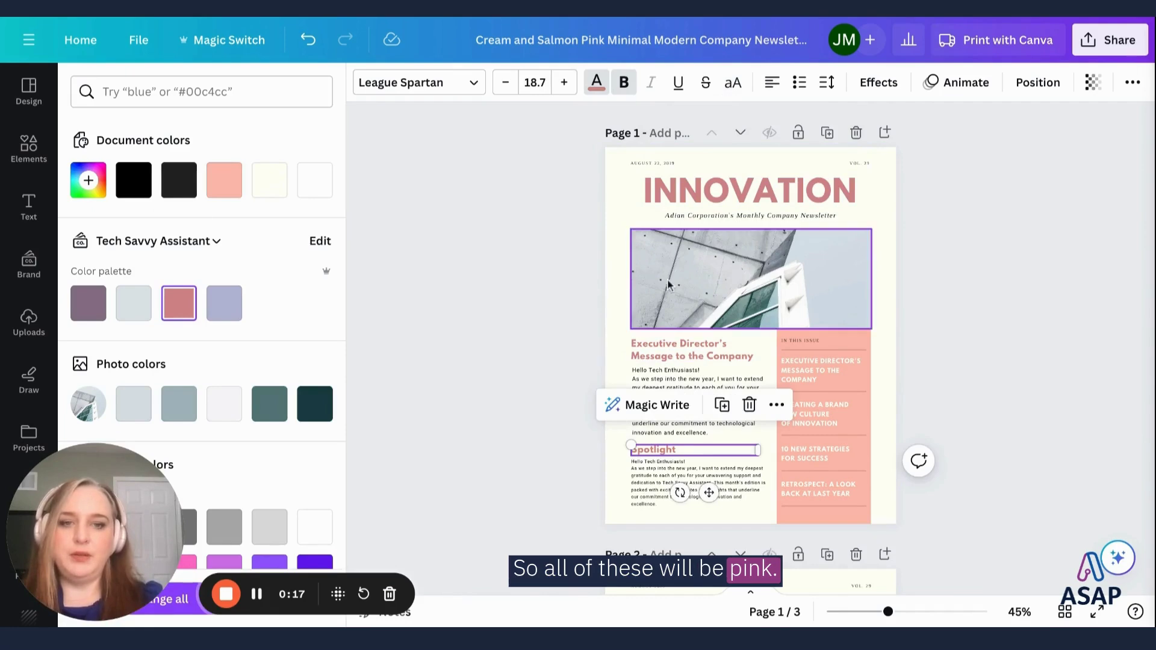
Make page 2's Client Success Story, Fundraising Updates, Volunteer Updates and Board Member Profile headings darker pink
scroll(694, 367, down, 3)
scroll(694, 367, down, 2)
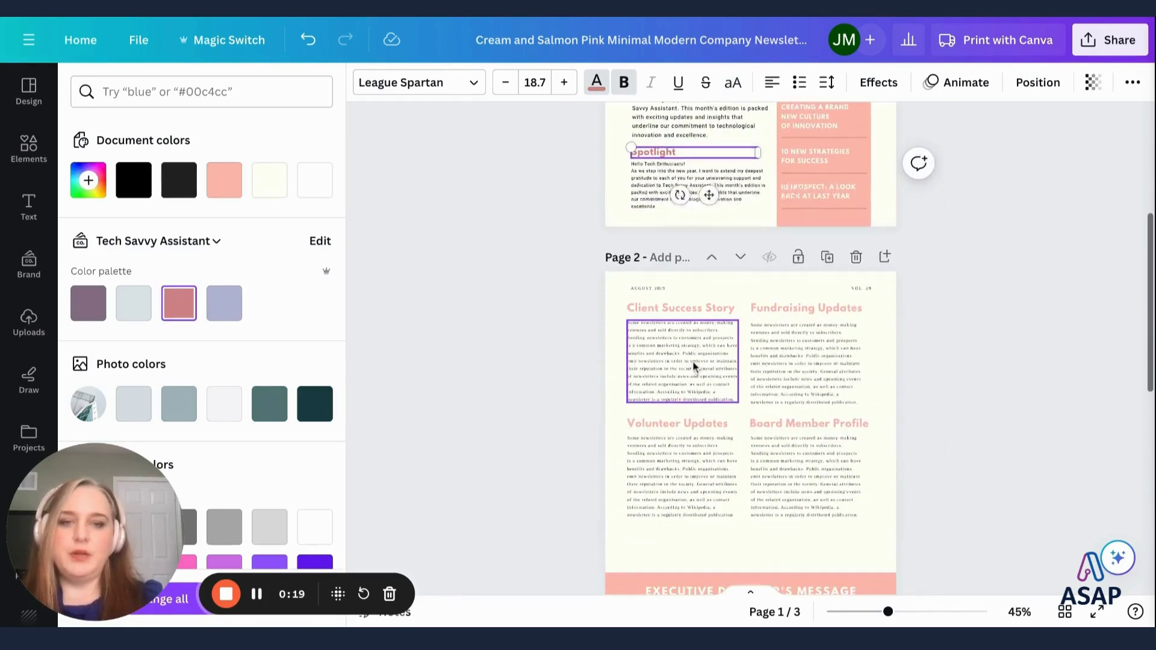
click(683, 303)
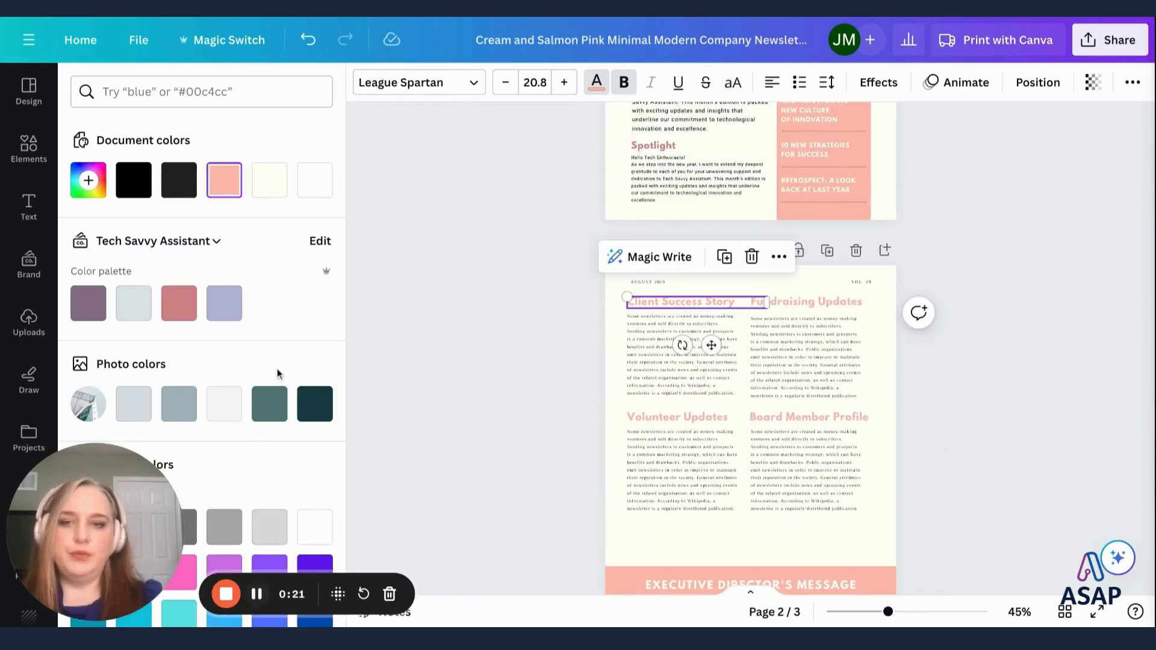
click(184, 316)
click(825, 300)
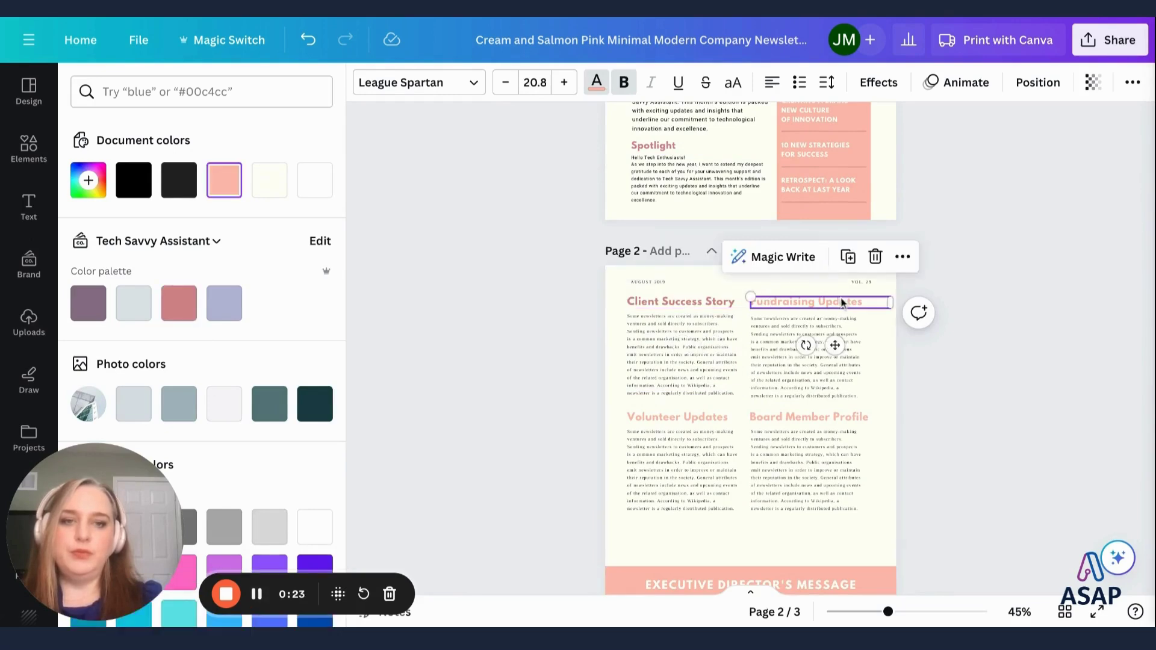
click(171, 306)
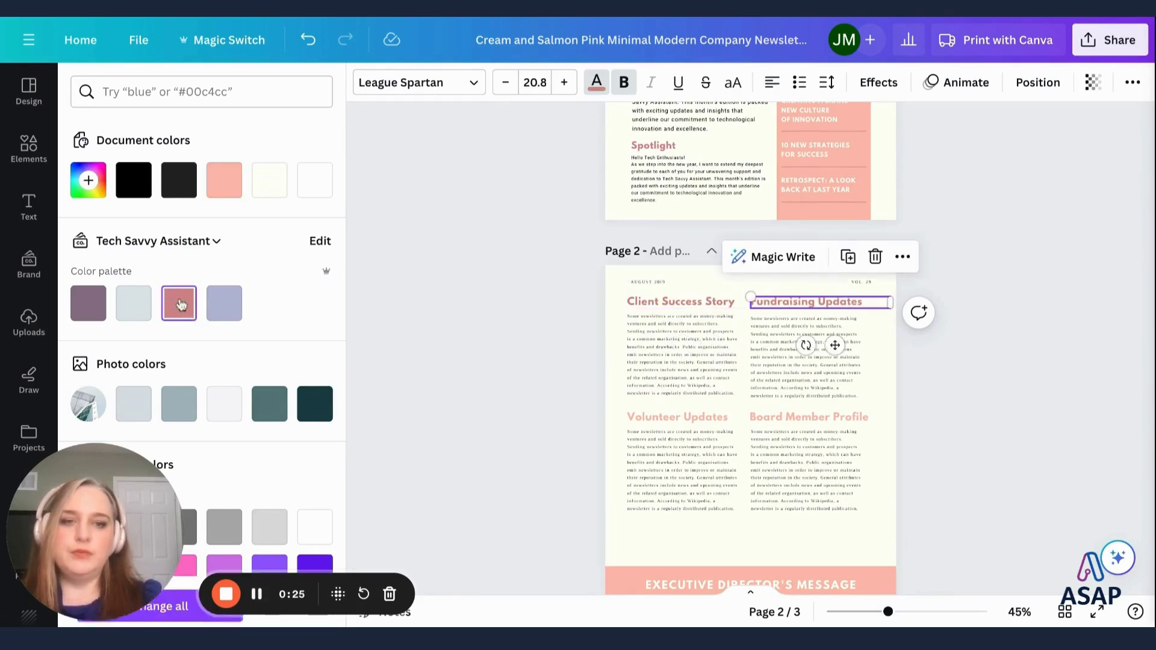
click(661, 421)
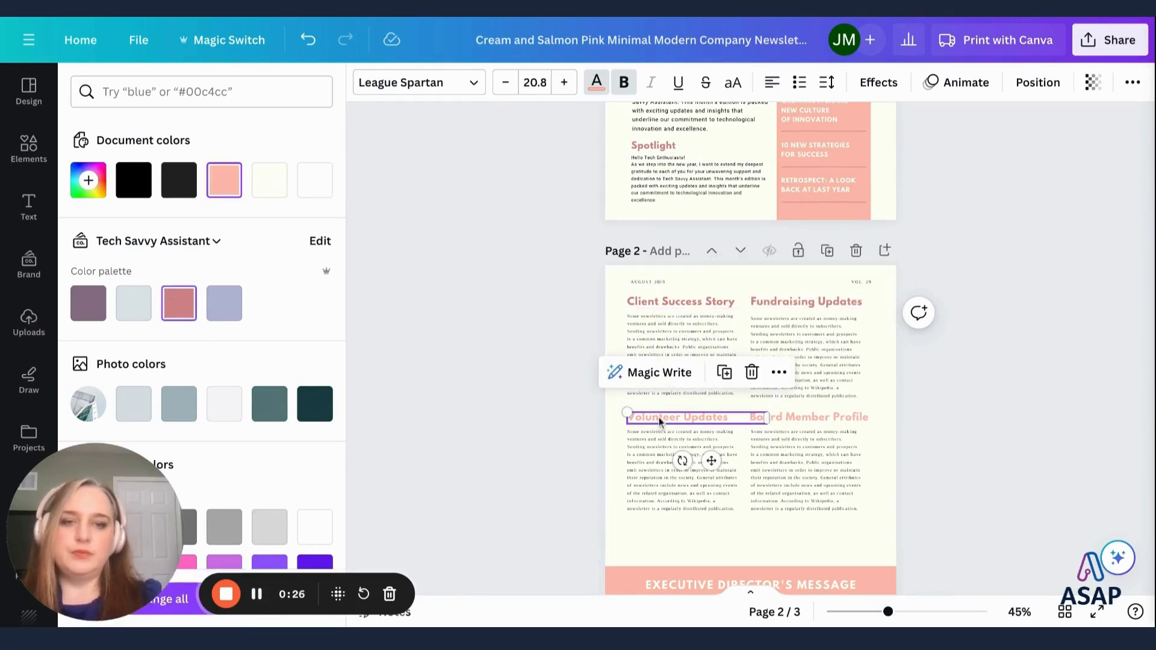
click(184, 316)
click(837, 416)
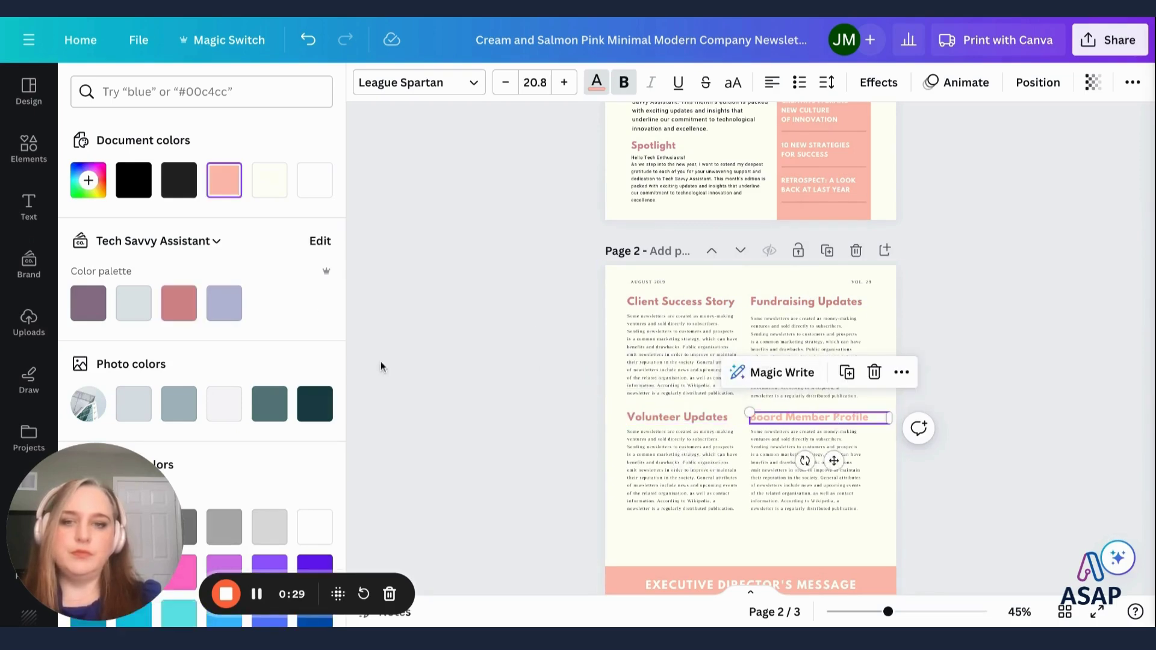
click(179, 303)
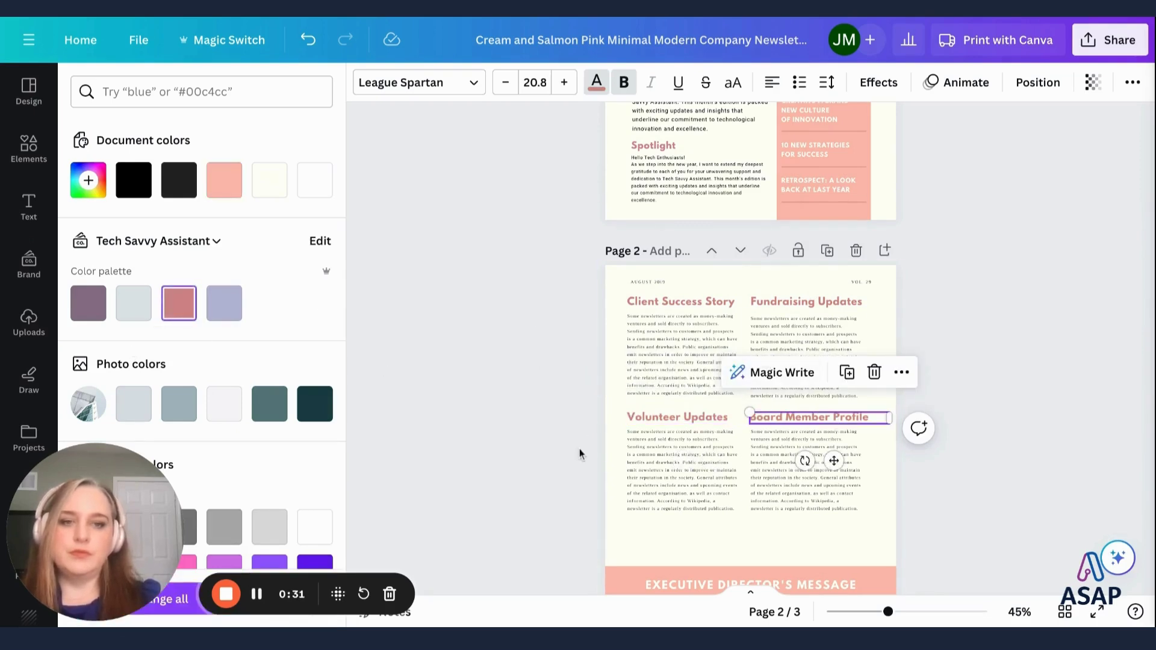
Make page 3's Educational Section and Call to Cation headings darker pink
scroll(579, 449, down, 2)
scroll(579, 449, down, 3)
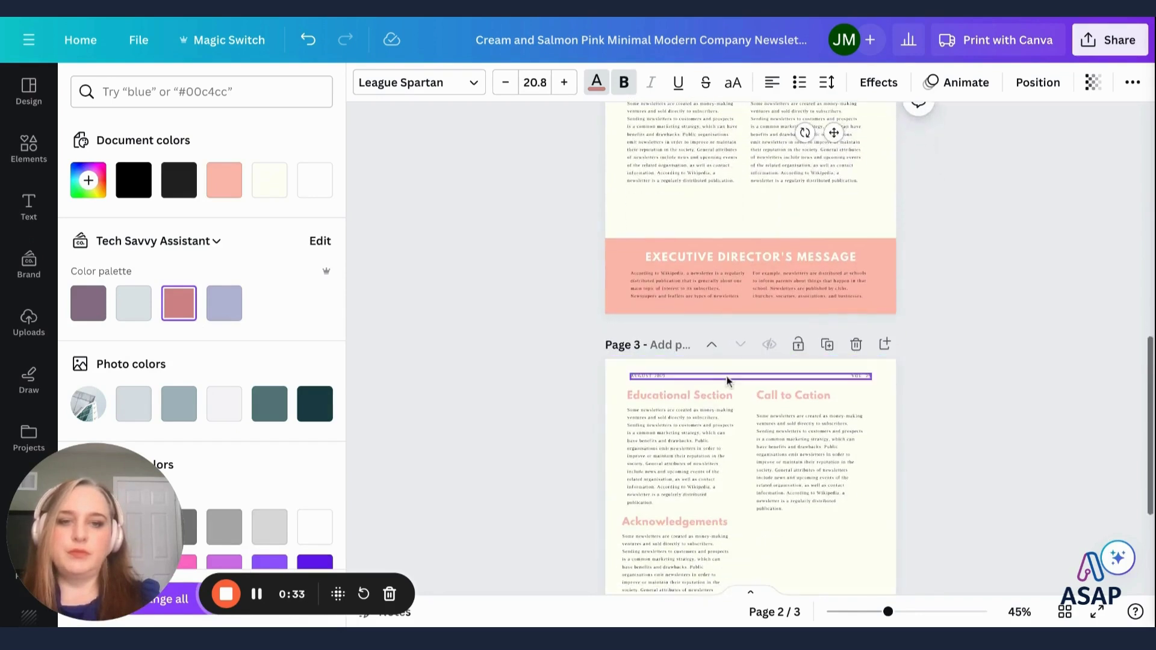
click(722, 398)
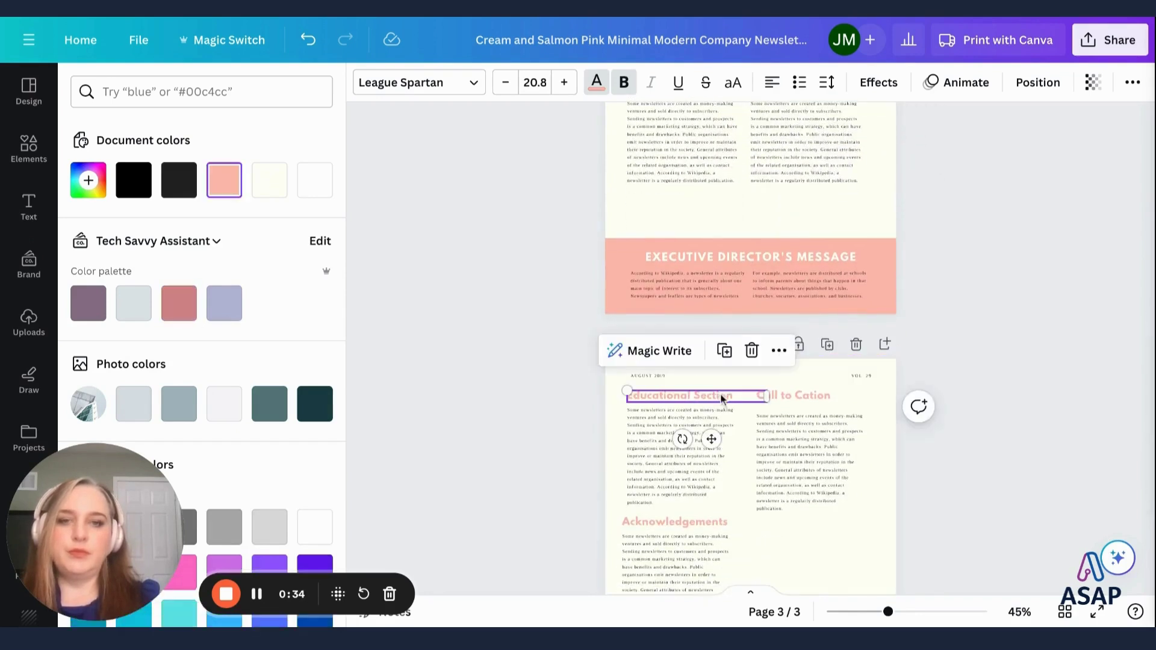
click(181, 318)
click(783, 397)
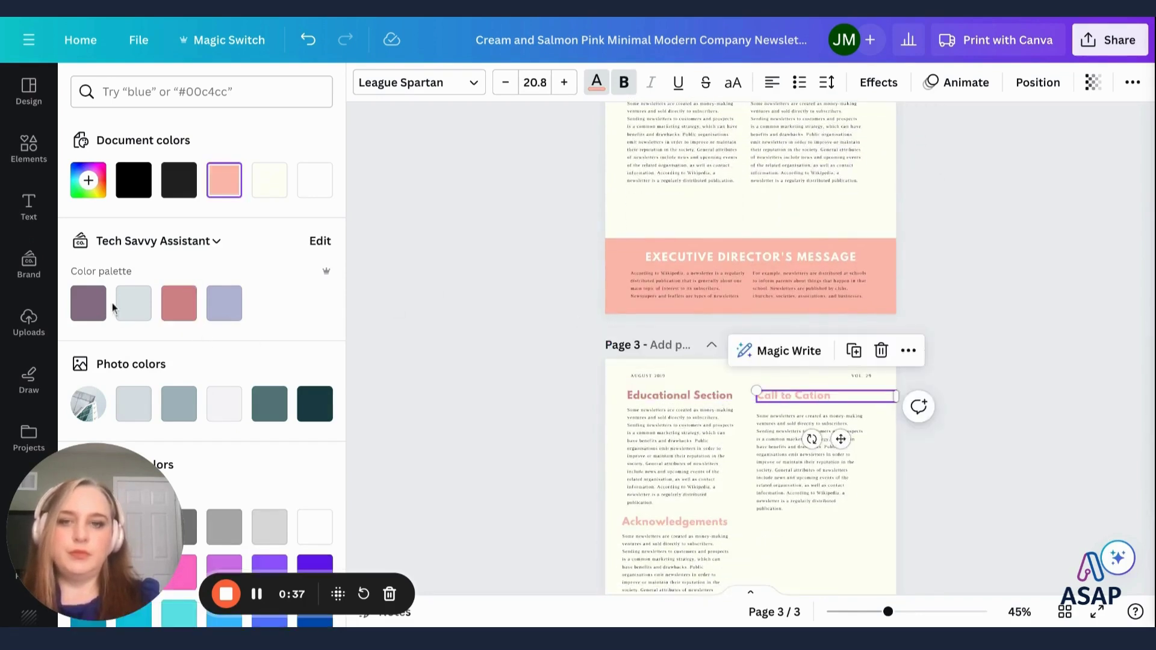
click(194, 305)
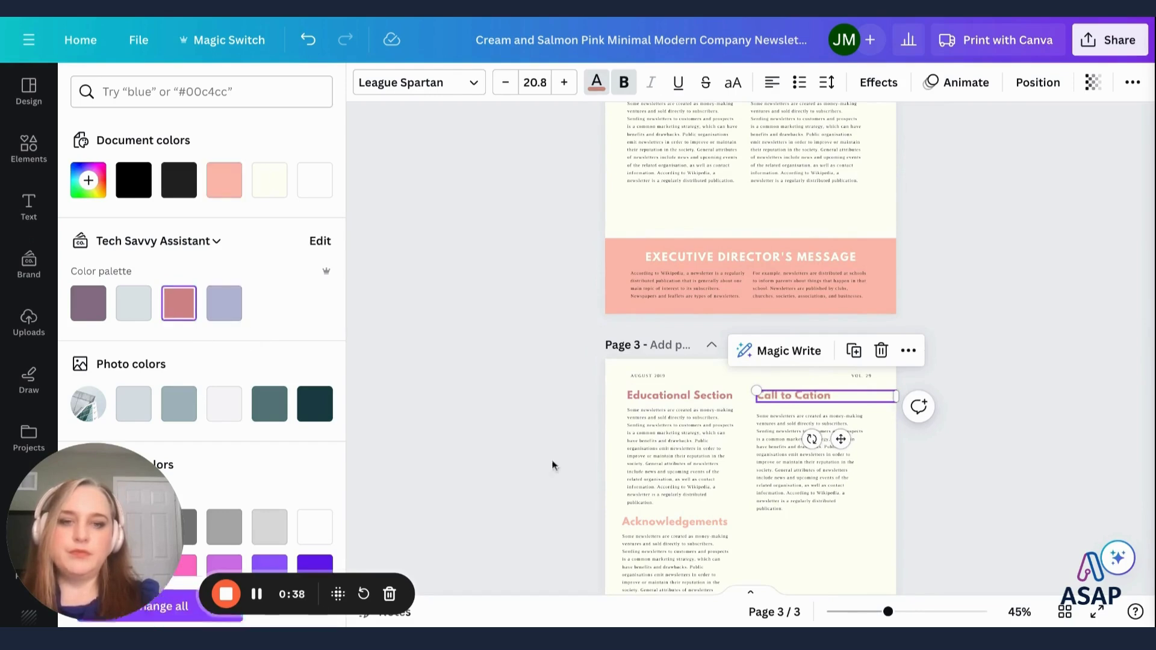
click(654, 515)
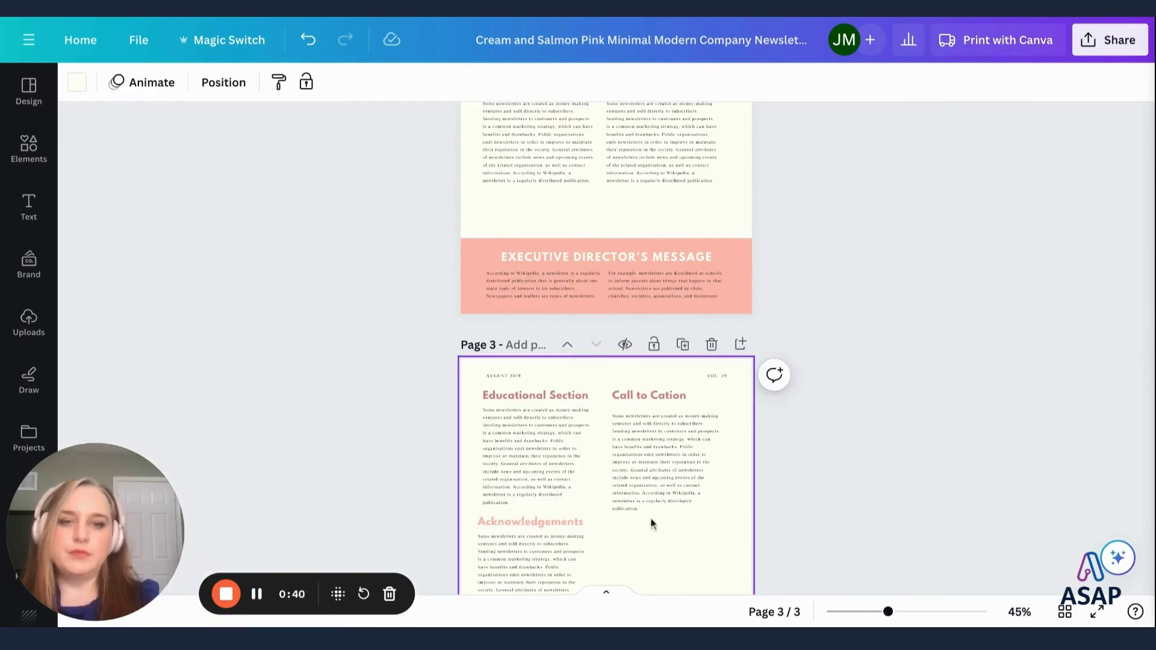
Correct the heading to 'Call to Action' and make the Acknowledgements heading rosy pink
click(688, 397)
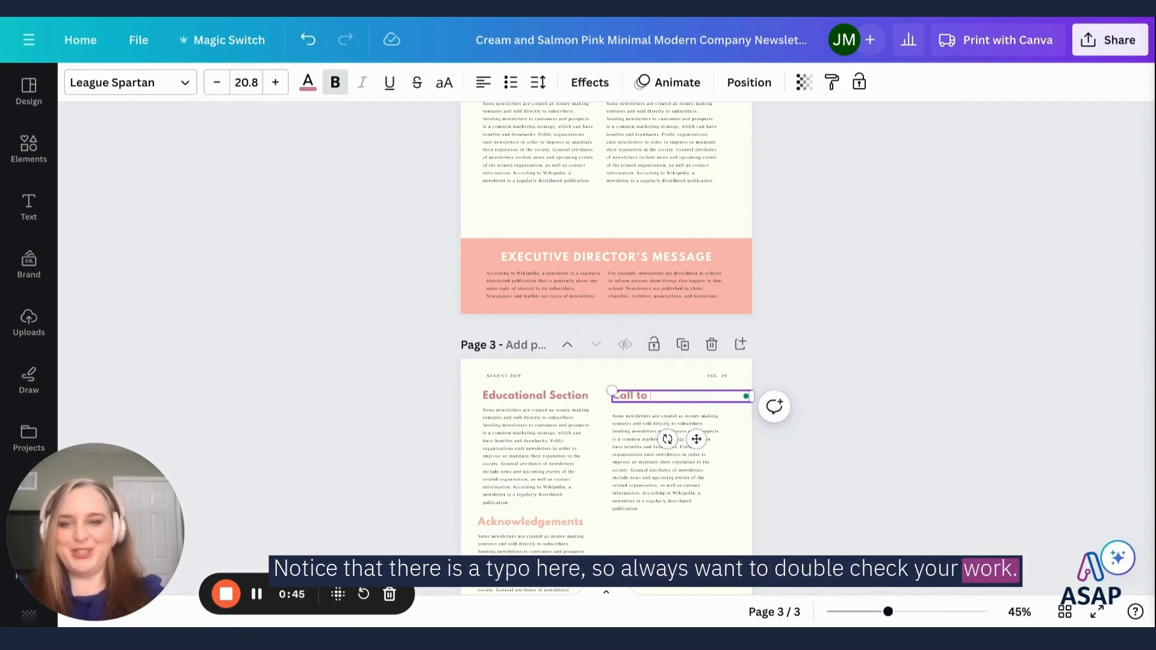
text(Action)
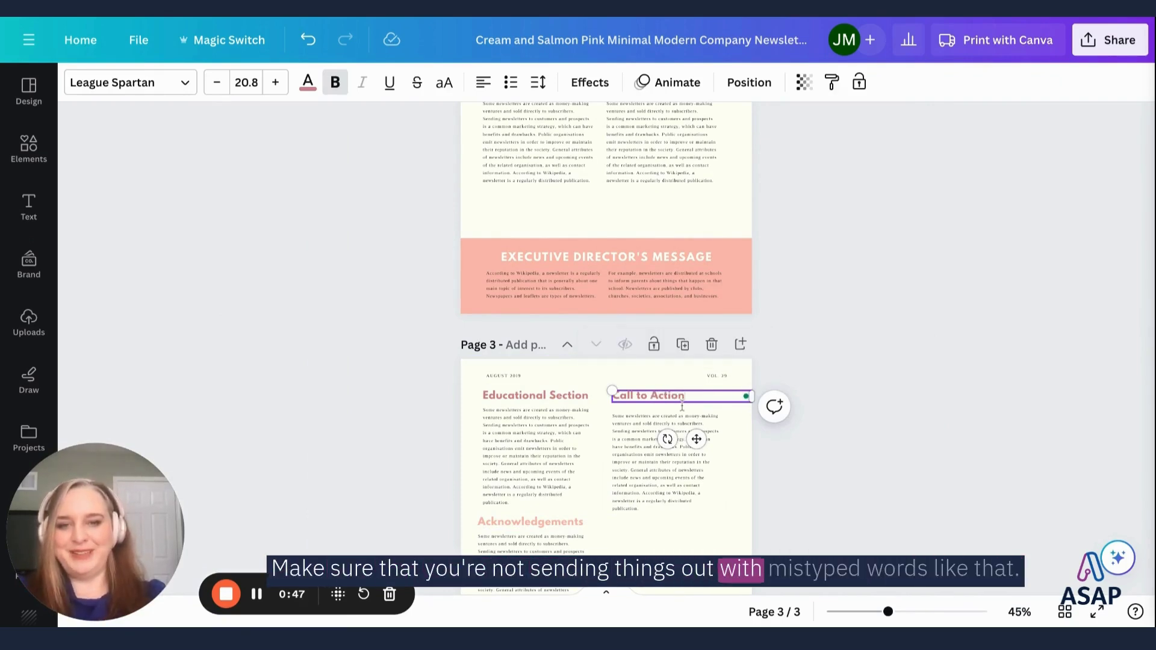
click(554, 522)
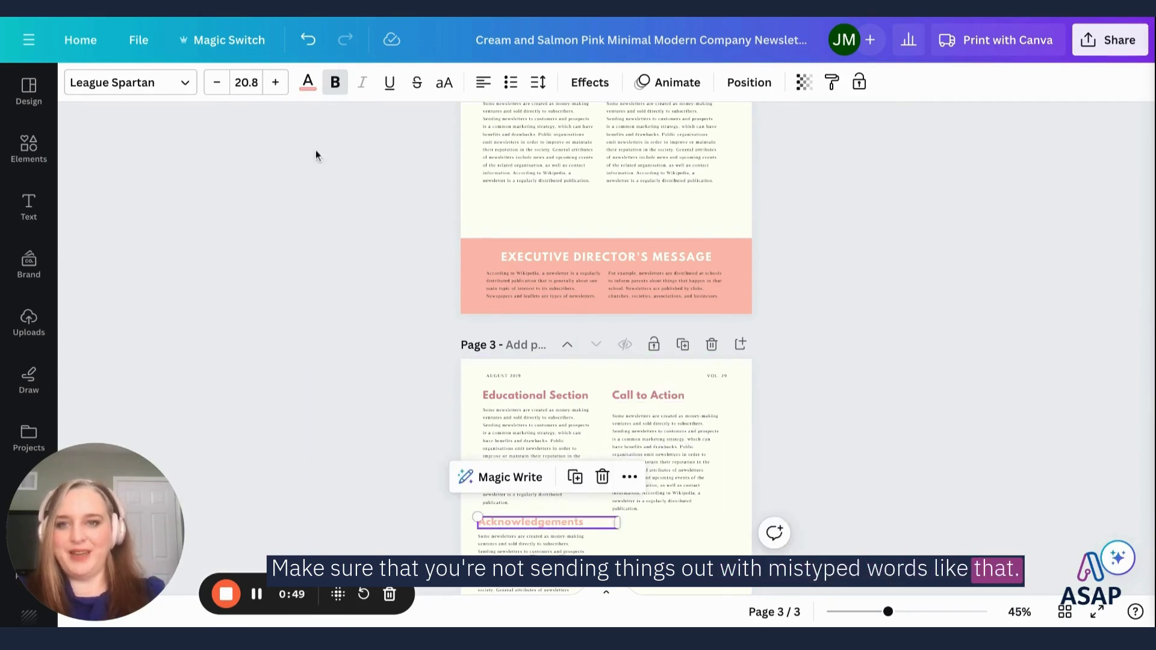
click(307, 82)
click(223, 194)
scroll(625, 394, down, 3)
scroll(625, 392, up, 10)
scroll(750, 328, up, 3)
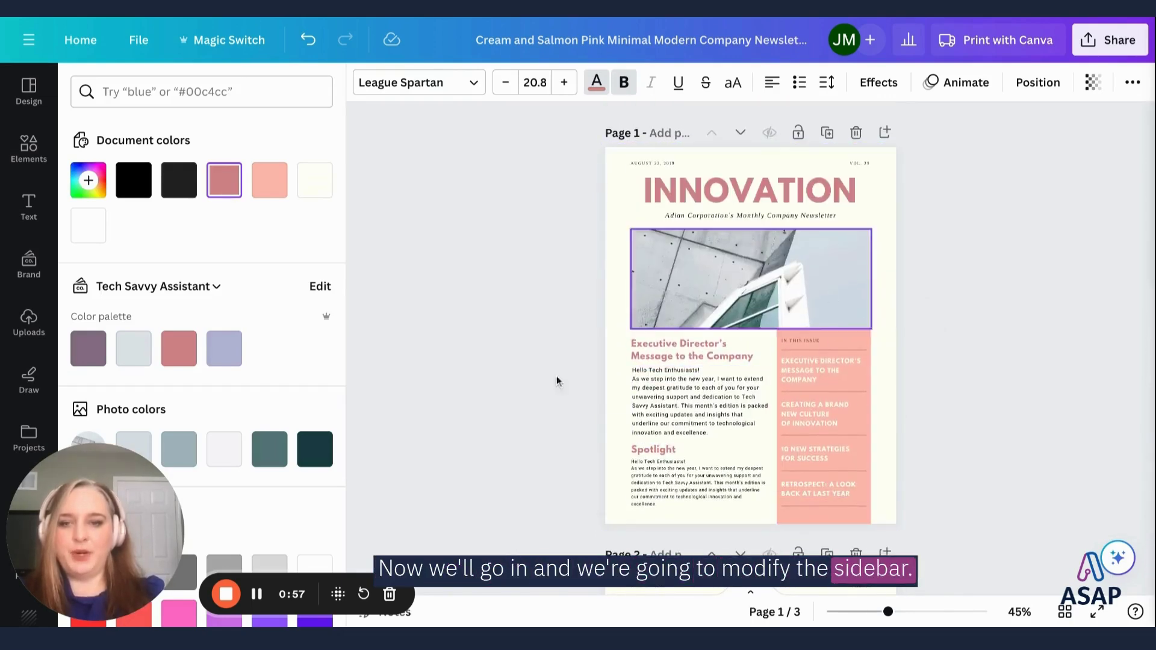
Change the In This Issue sidebar box from salmon pink to the palette's lavender purple
click(707, 342)
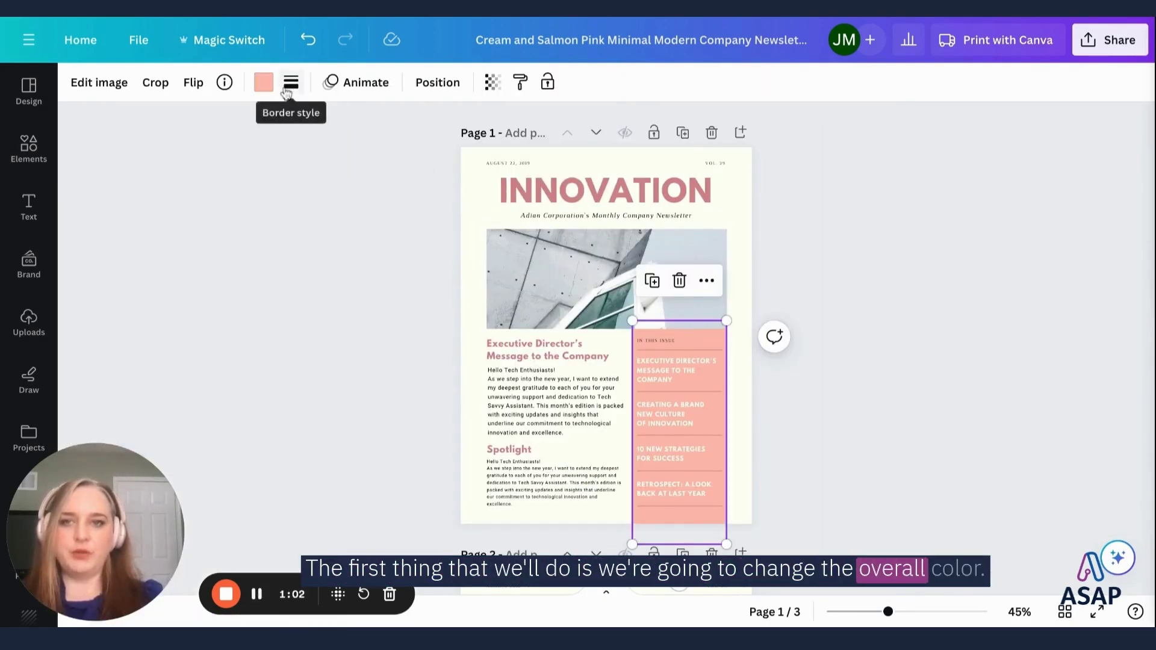
click(263, 81)
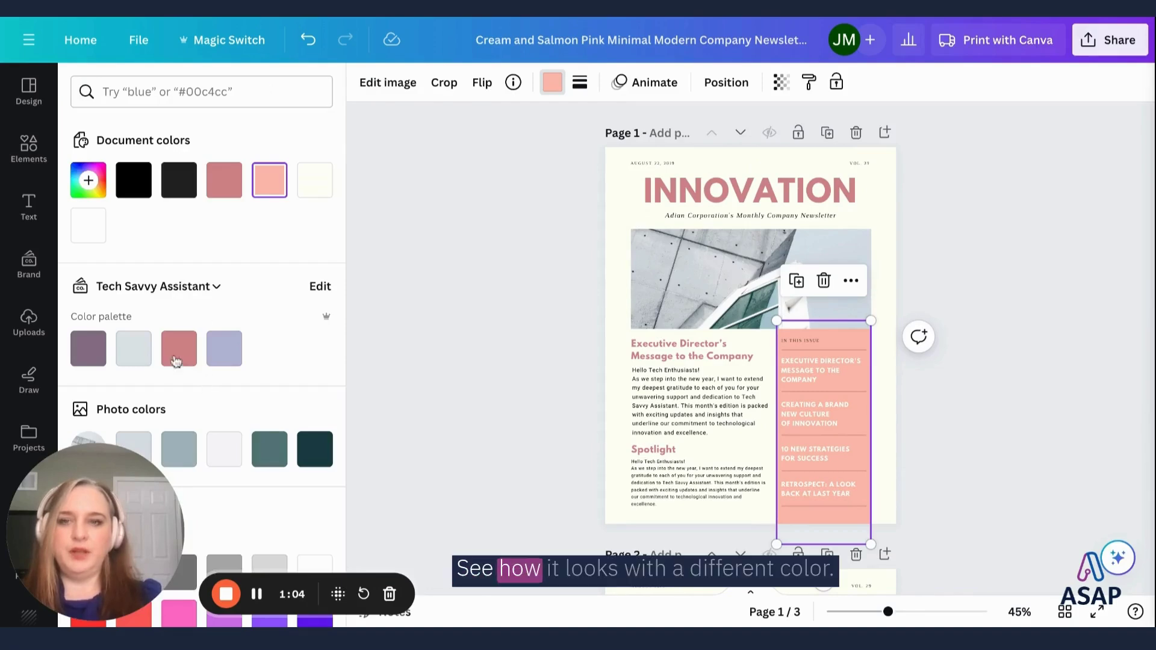
click(144, 356)
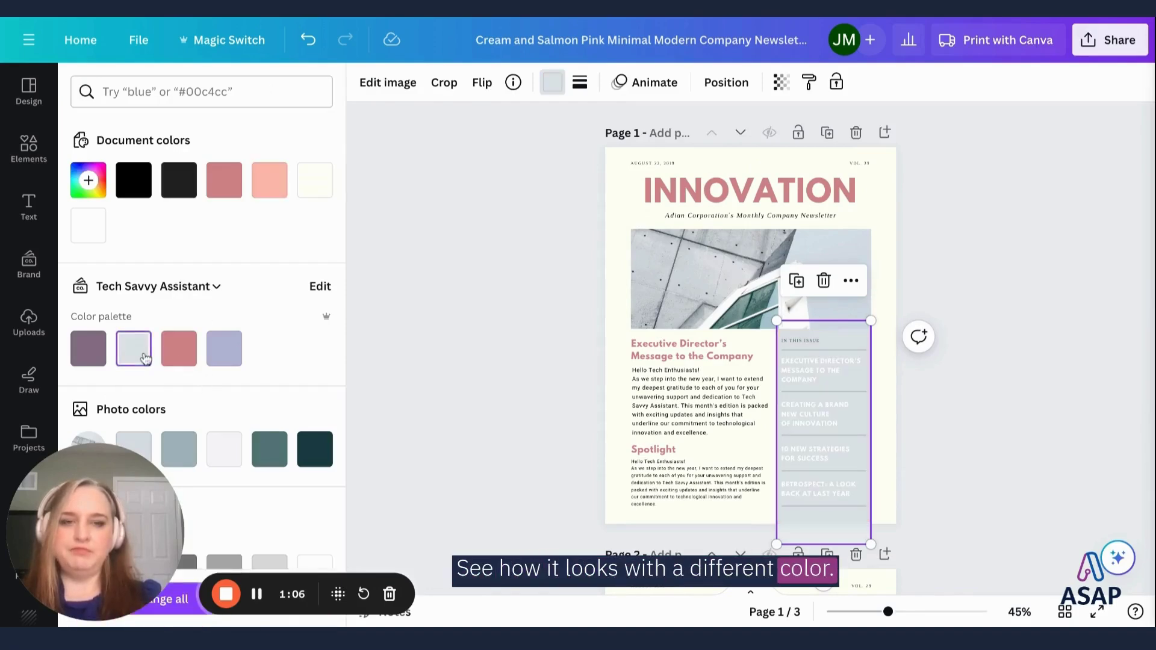
click(225, 357)
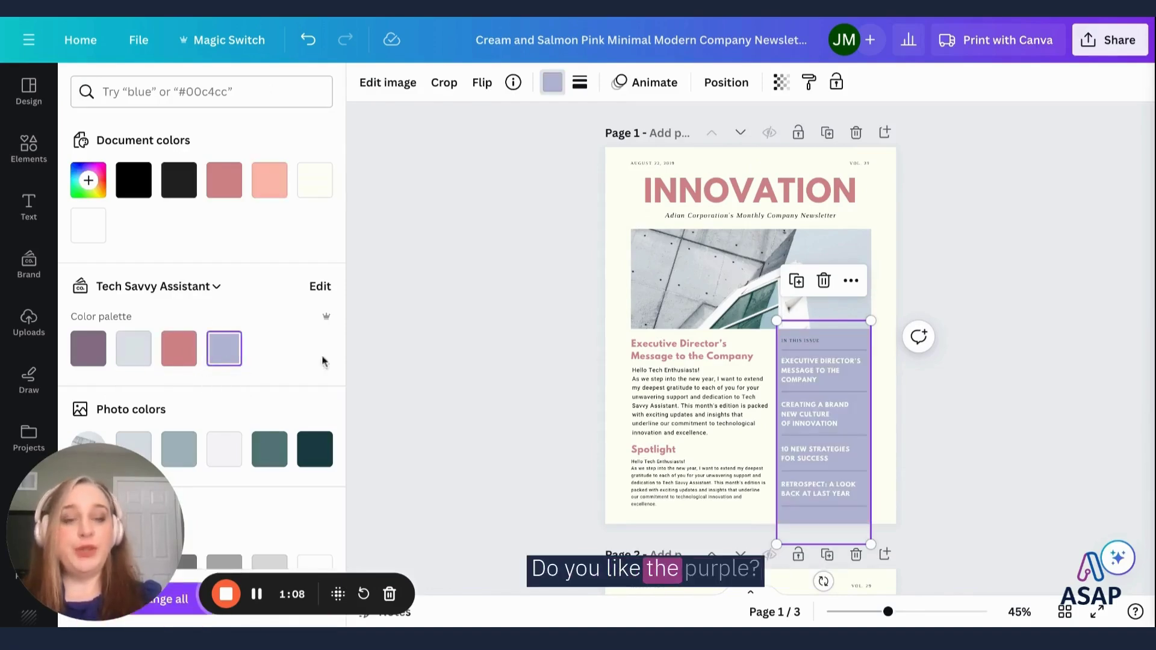
click(815, 376)
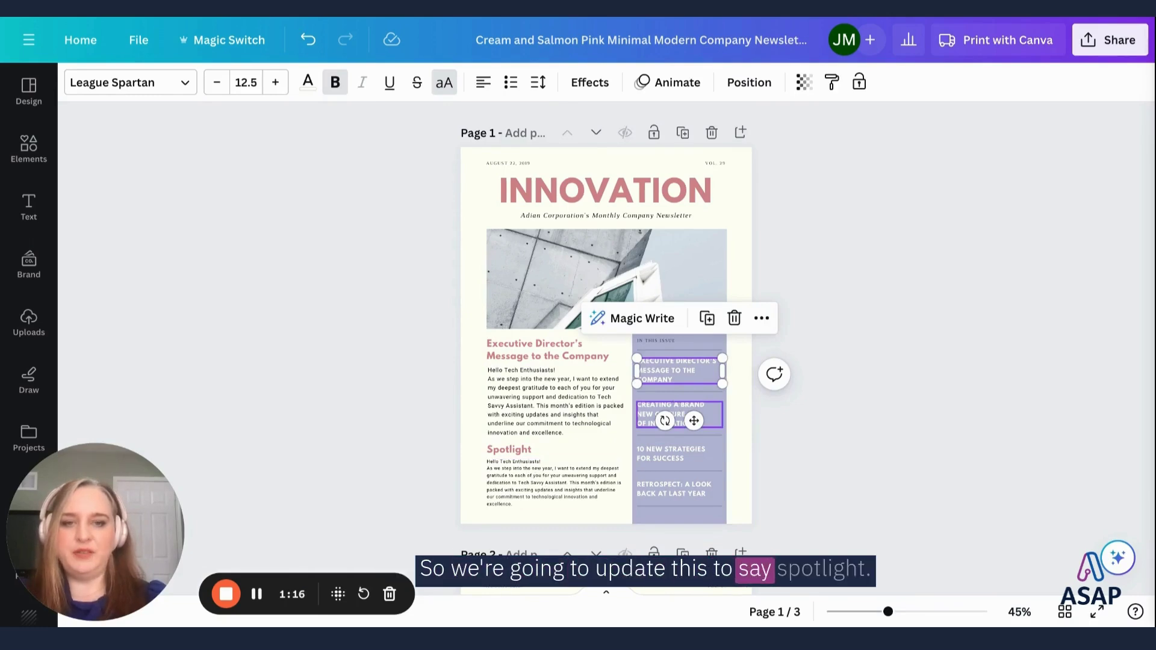
Rename the first sidebar entry SPOTLIGHT and add a CLIENT SUCCESS STORY entry below it
click(679, 415)
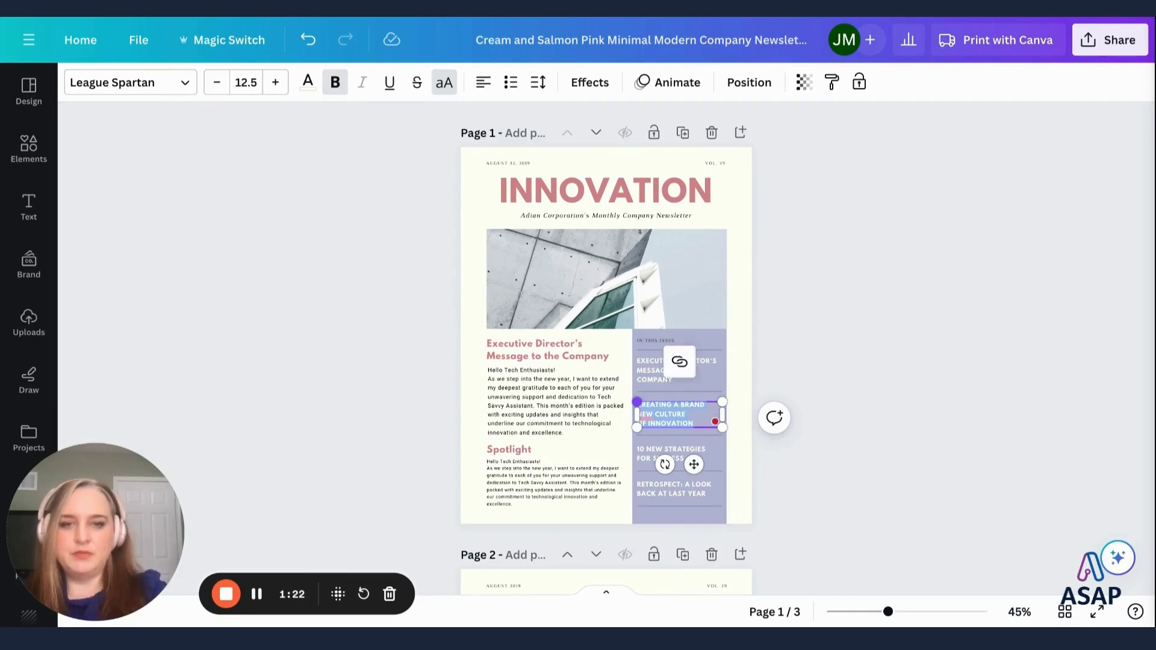
text(Spot)
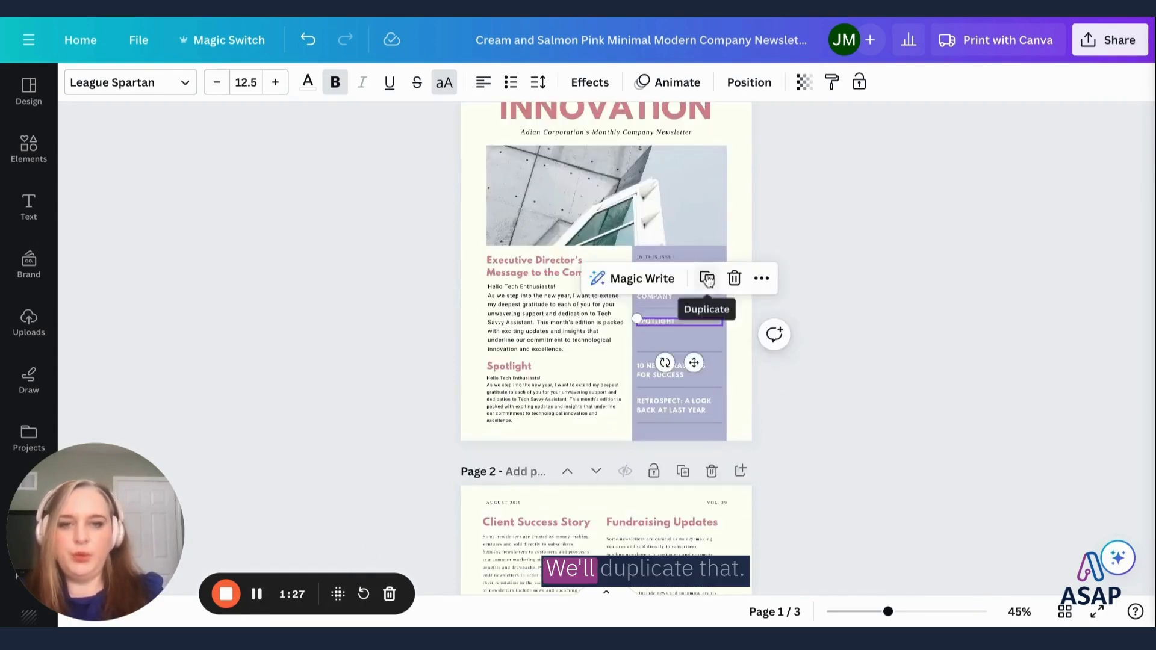
click(708, 277)
drag(685, 333, 679, 335)
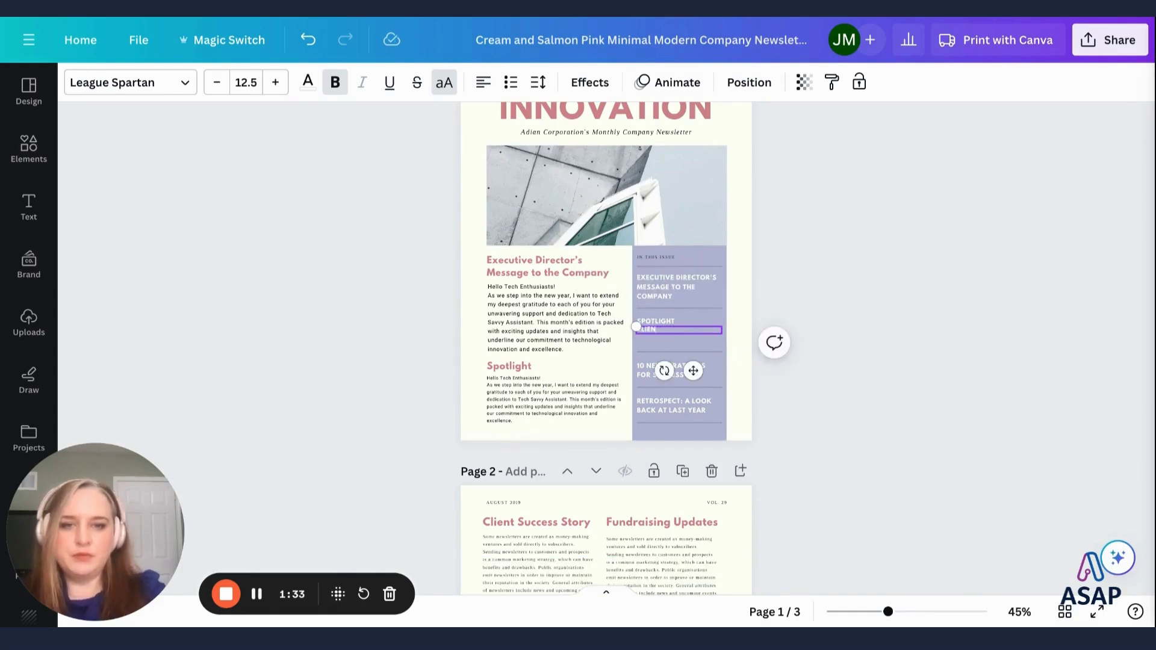
text(SUCCES)
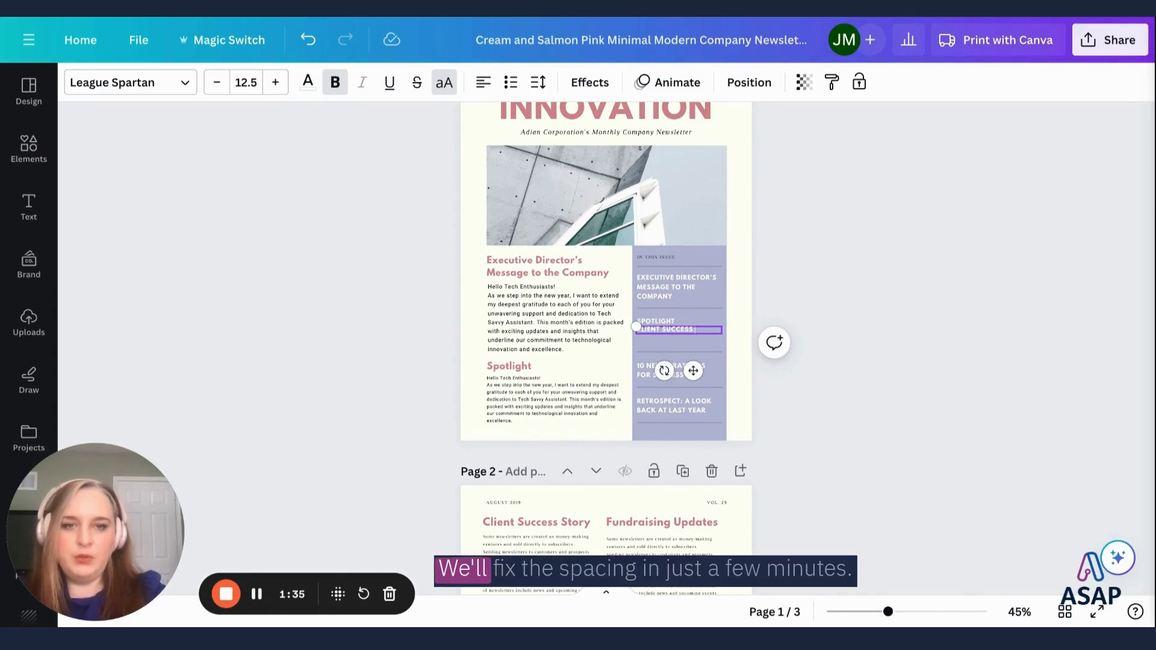
text( STORY)
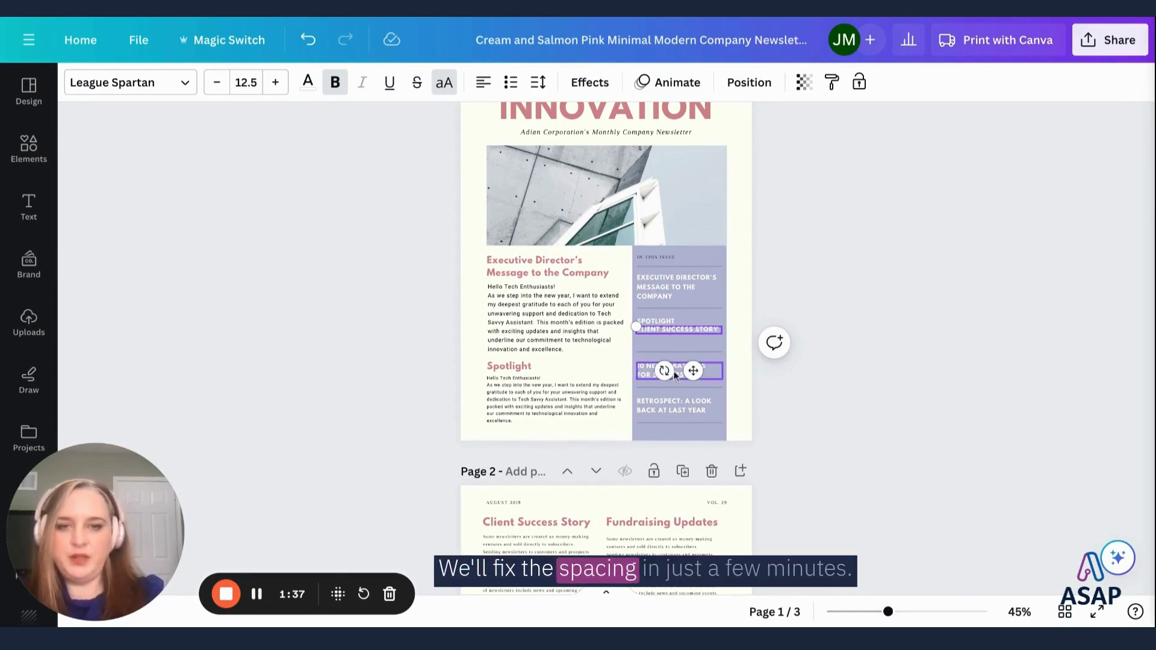
Duplicate the CLIENT SUCCESS STORY entry for the next list item
click(672, 352)
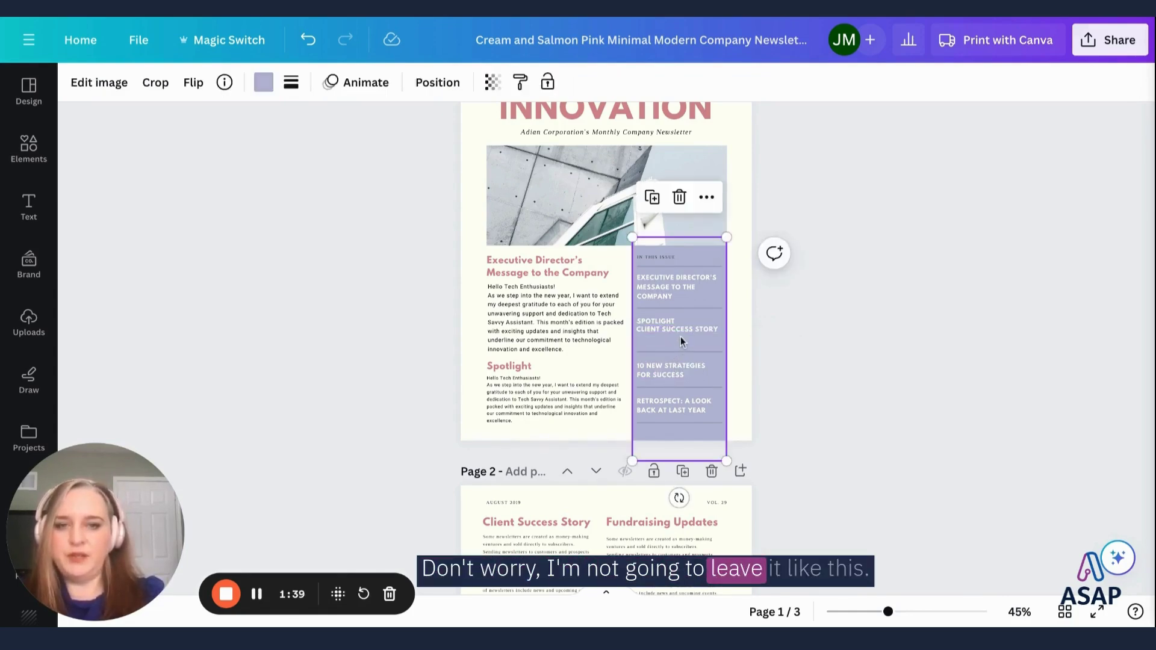
click(680, 330)
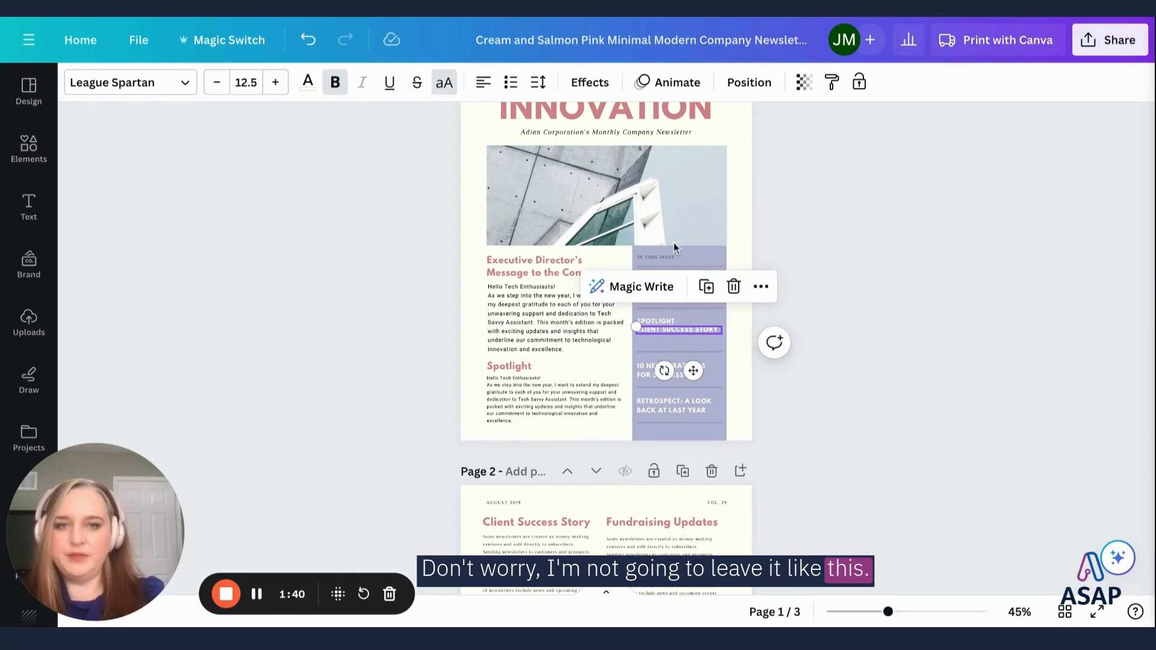
click(706, 287)
click(257, 594)
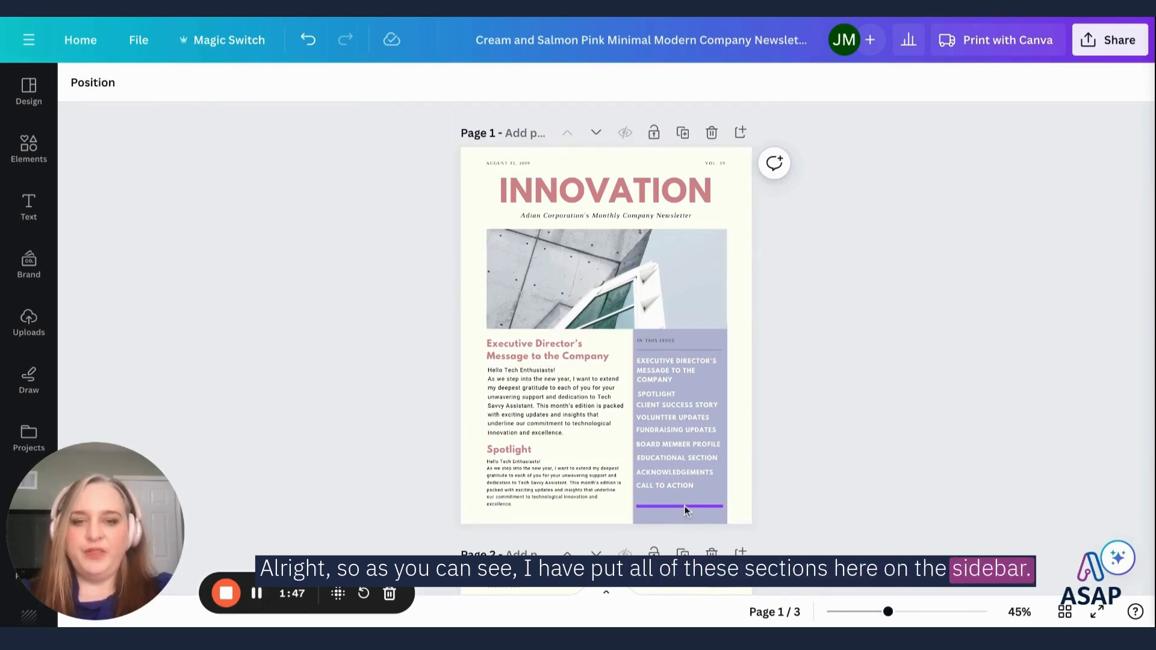
scroll(684, 510, down, 2)
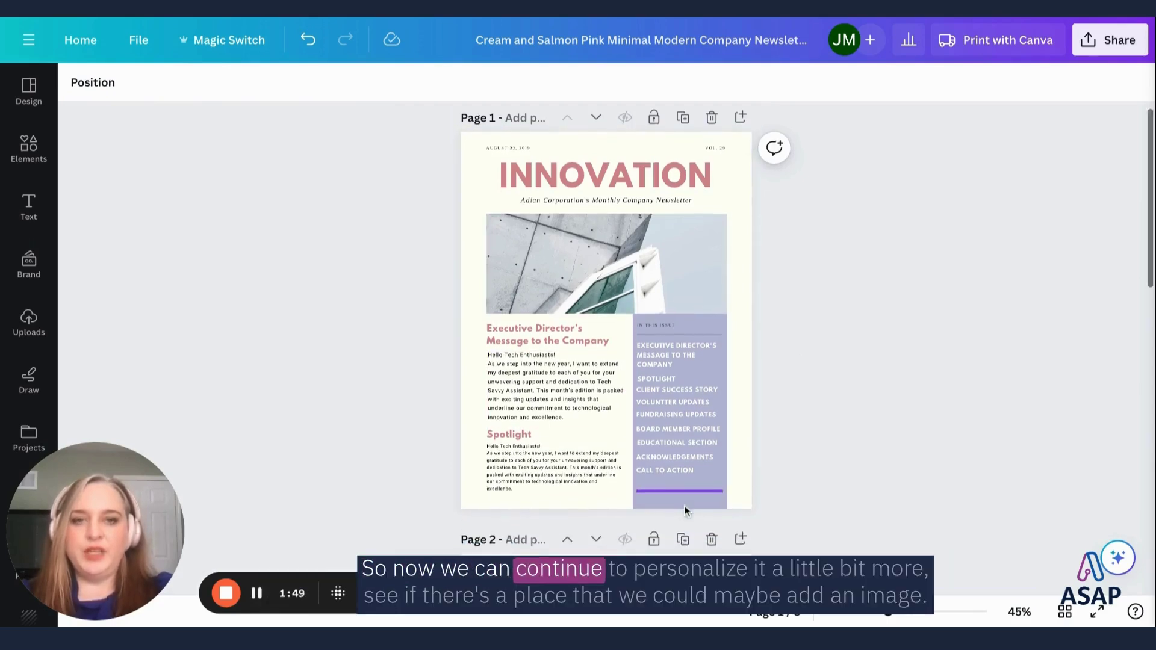
scroll(605, 337, down, 5)
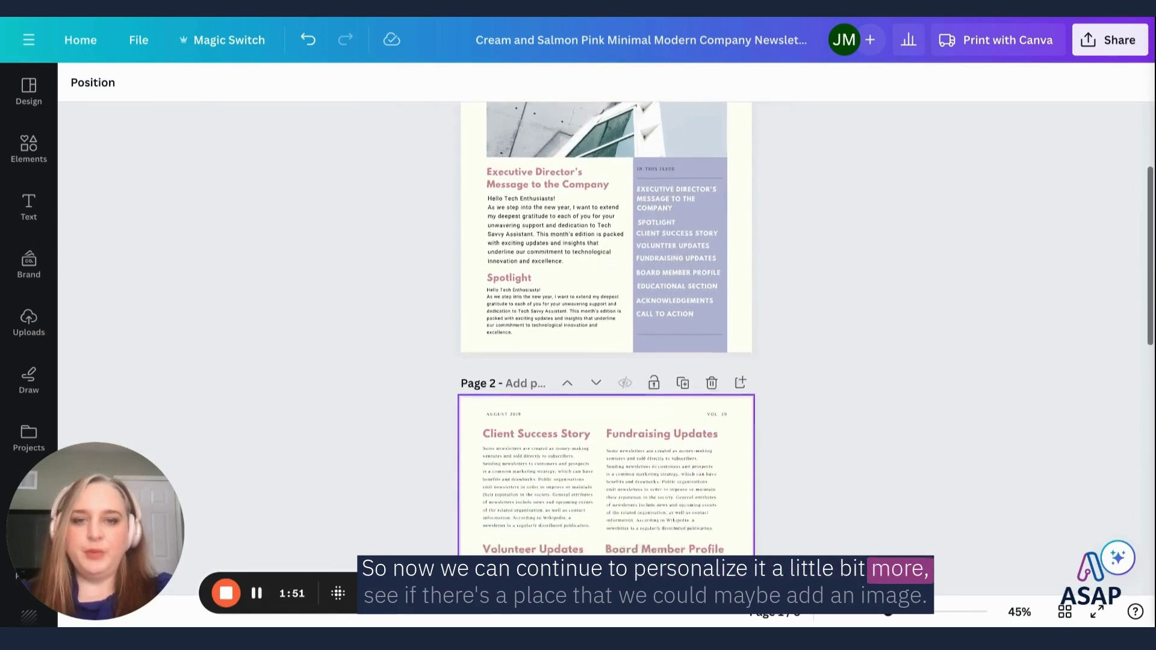
scroll(702, 463, down, 2)
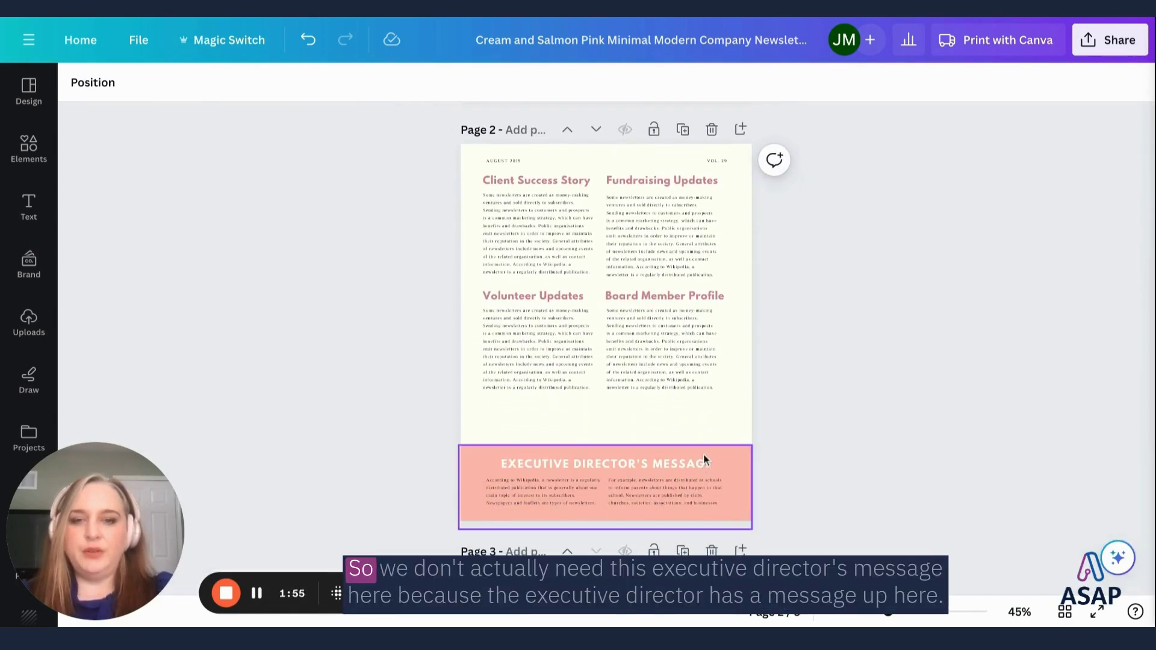
scroll(703, 453, up, 5)
scroll(662, 460, up, 1)
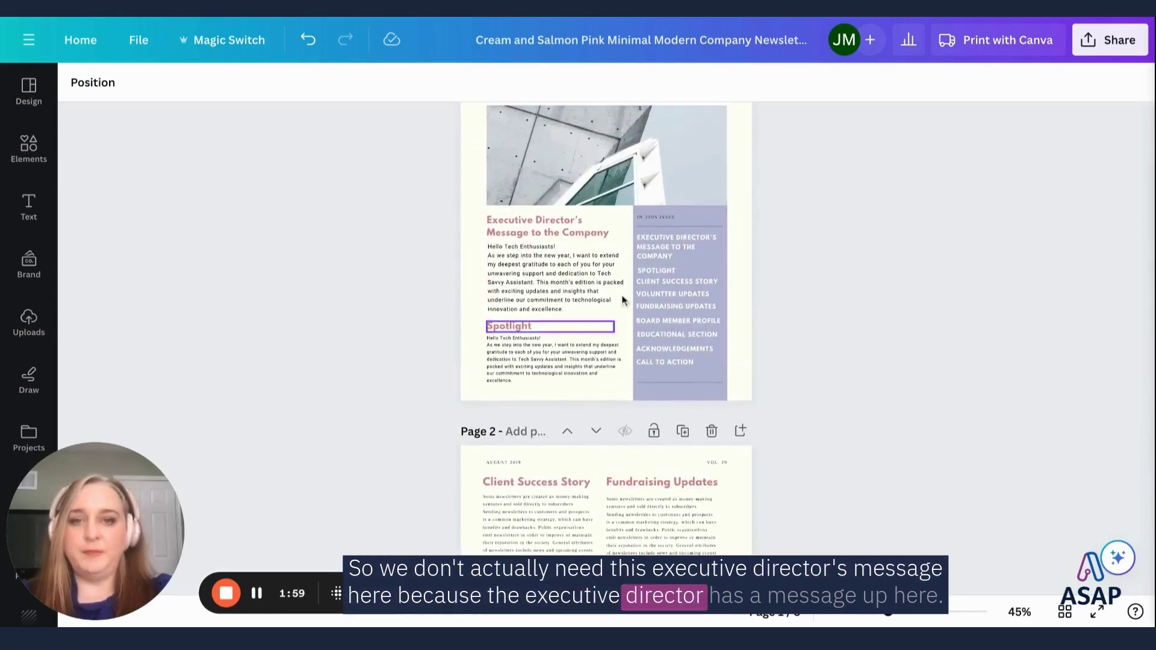
scroll(586, 368, down, 4)
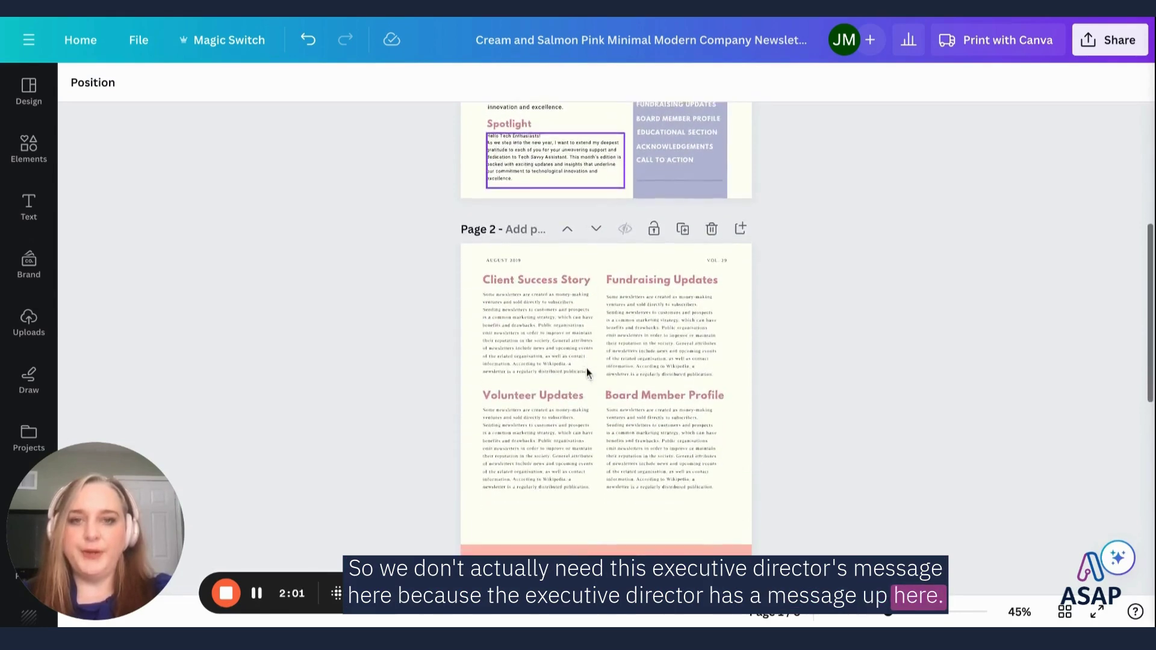
scroll(566, 415, down, 1)
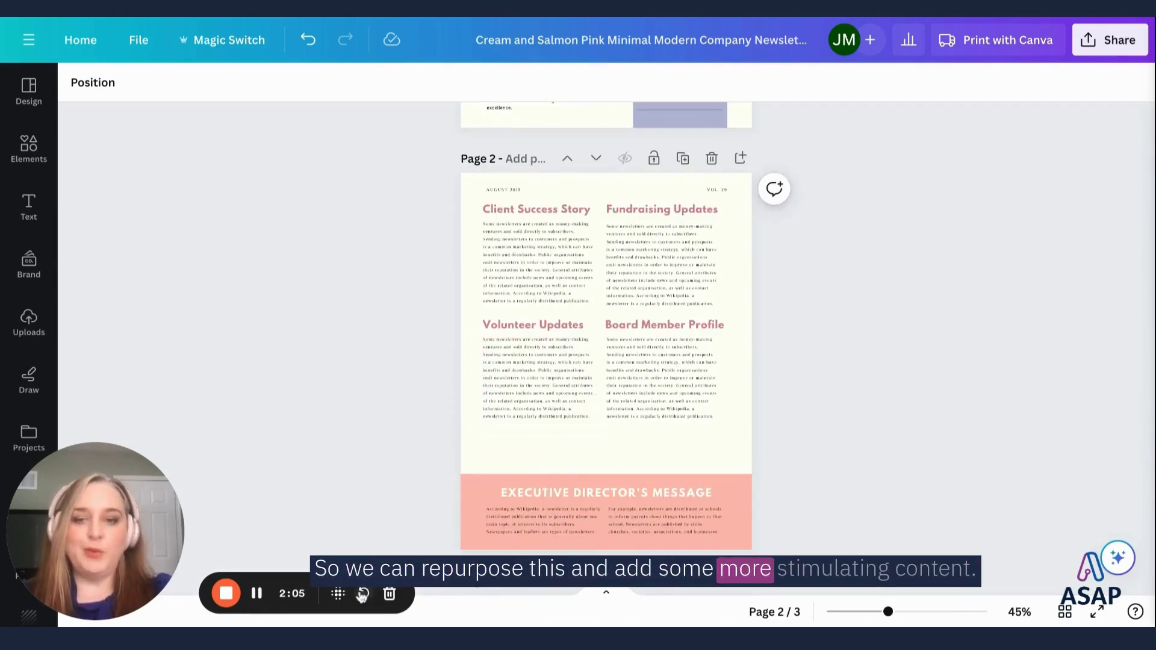
Delete page 2's Executive Director's Message banner and its two leftover body text boxes
click(254, 593)
click(586, 481)
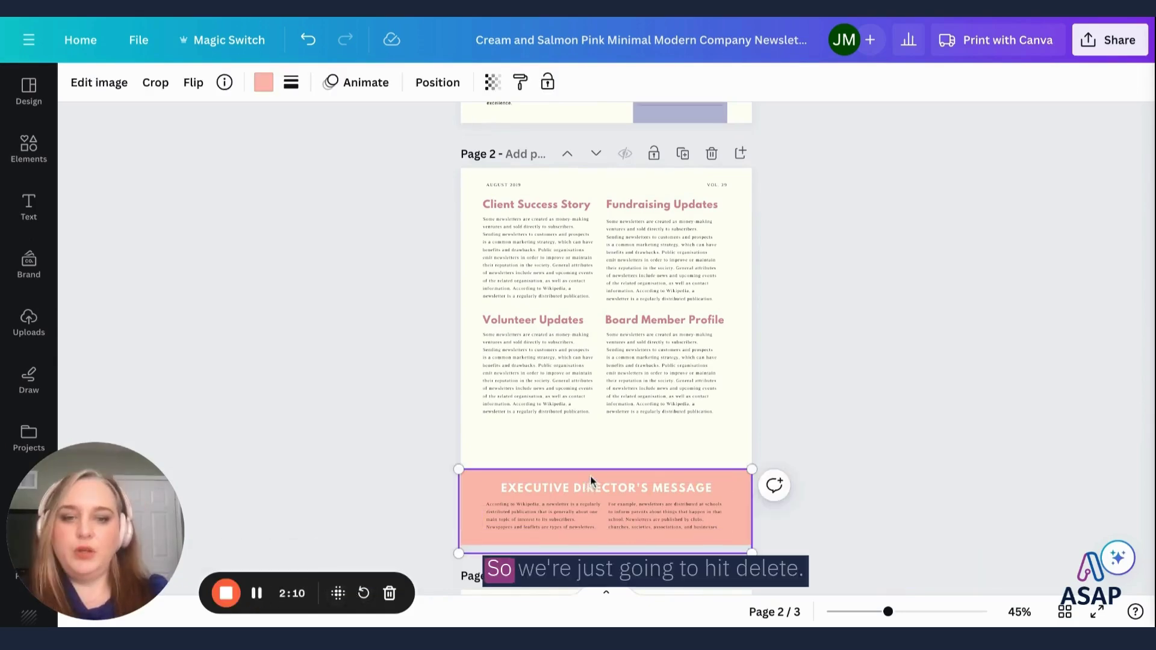
key(Delete)
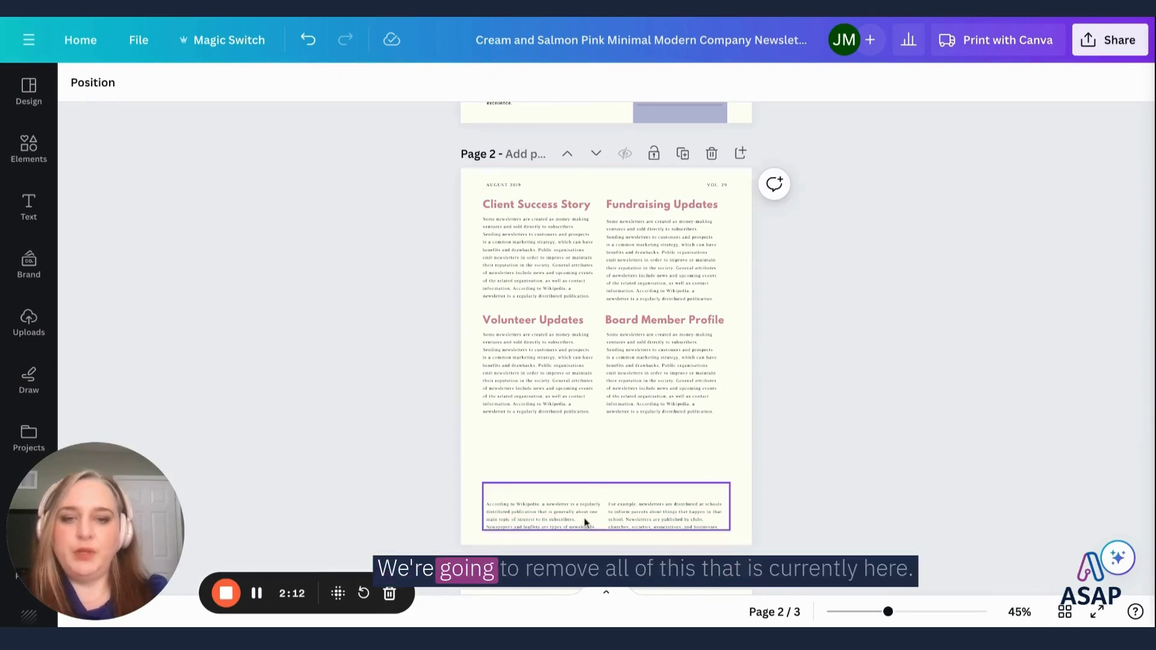
click(584, 516)
key(Delete)
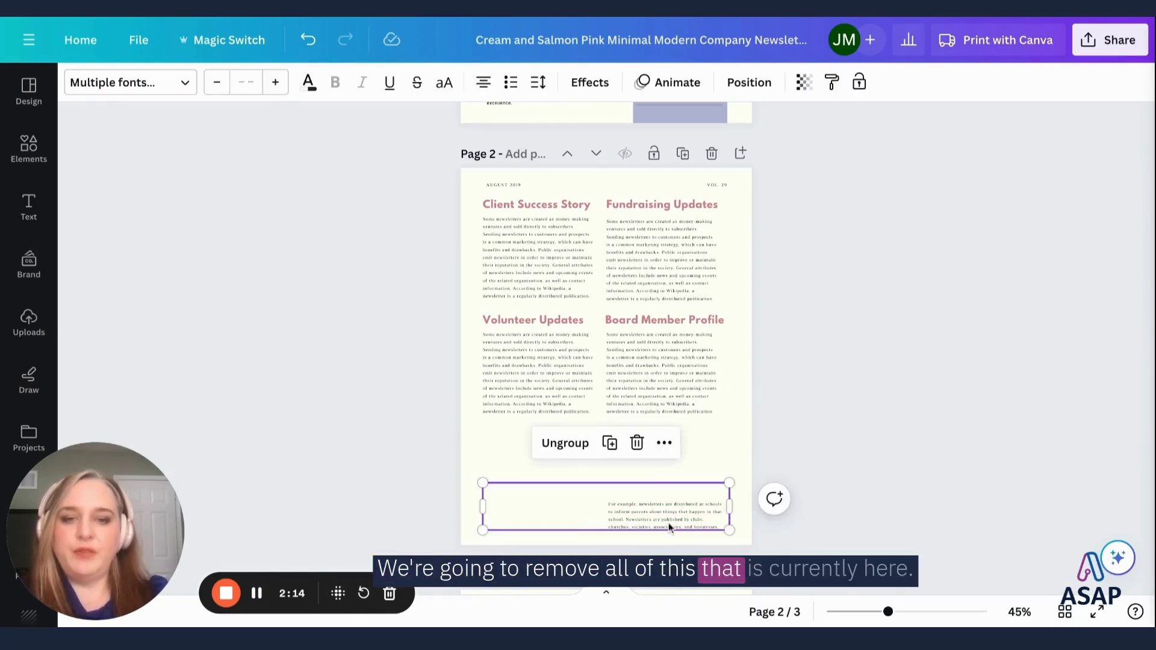
click(668, 523)
key(Delete)
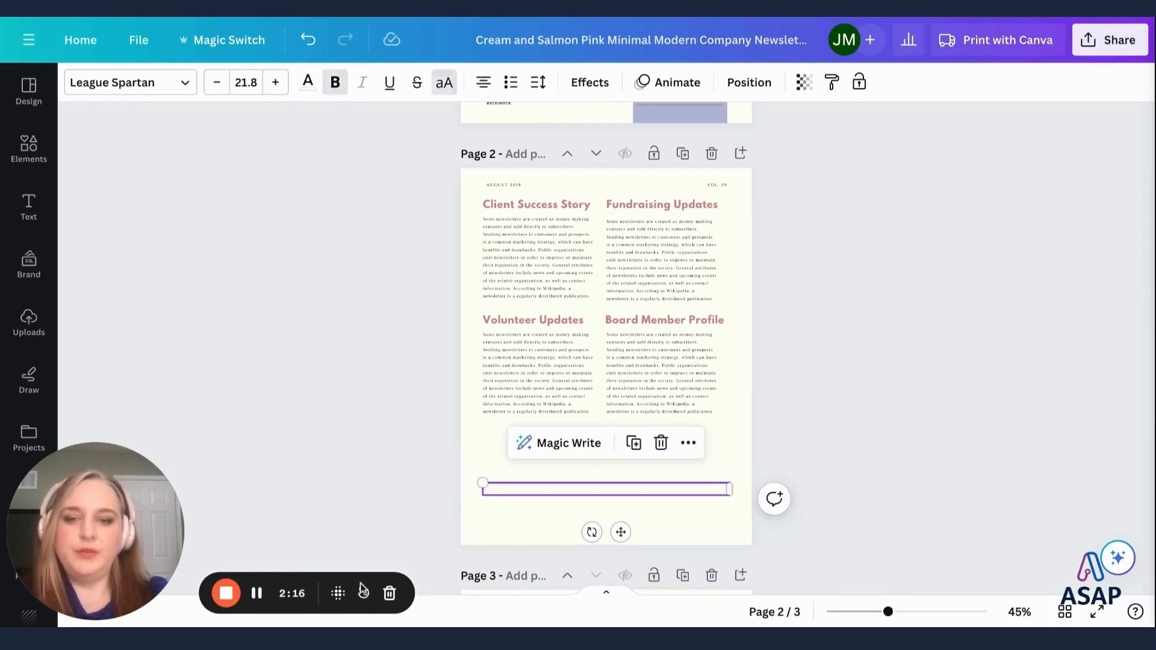
Move Fundraising Updates and its text left, and raise Board Member Profile beside Client Success Story
scroll(589, 235, down, 1)
click(663, 181)
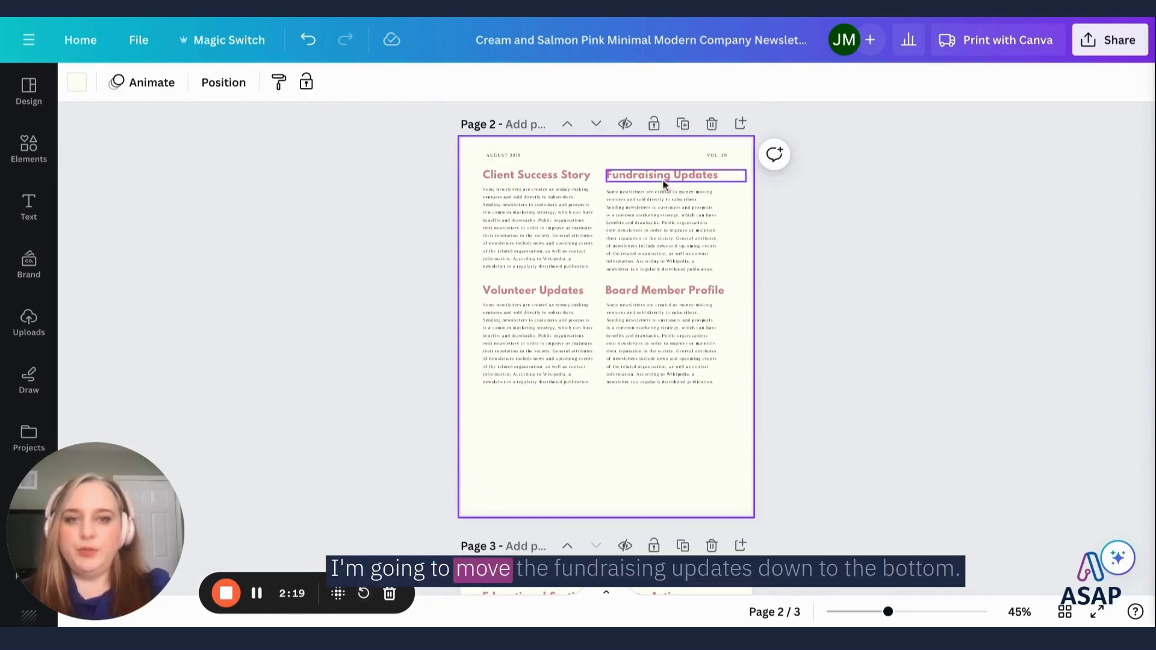
drag(662, 181, 545, 411)
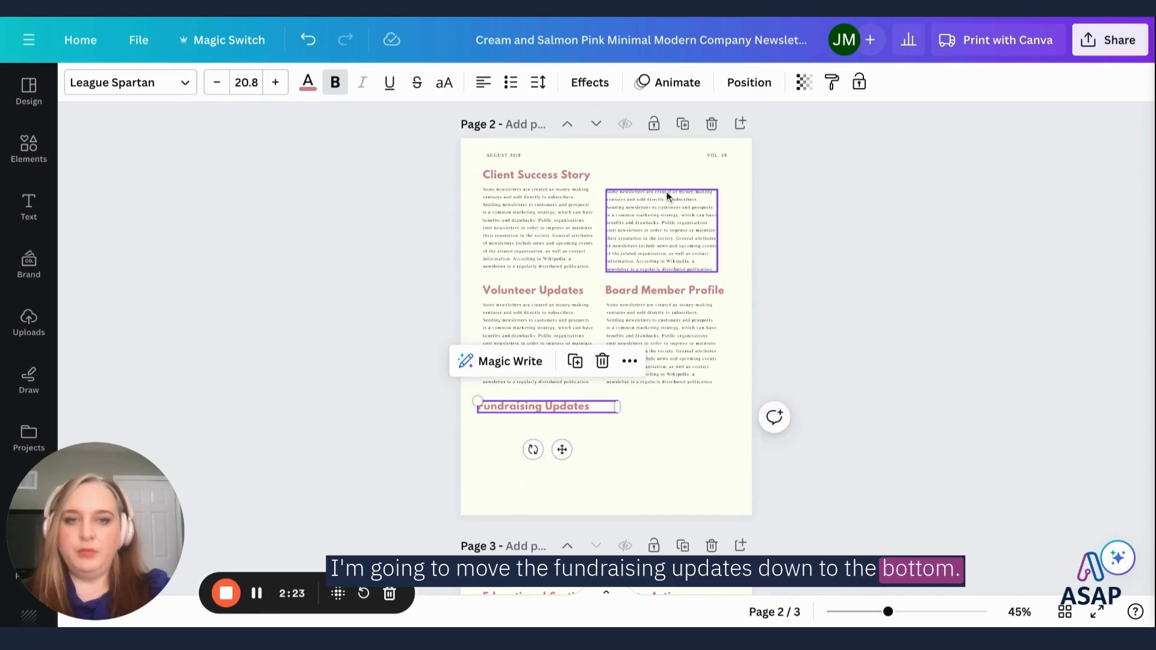
drag(667, 196, 533, 430)
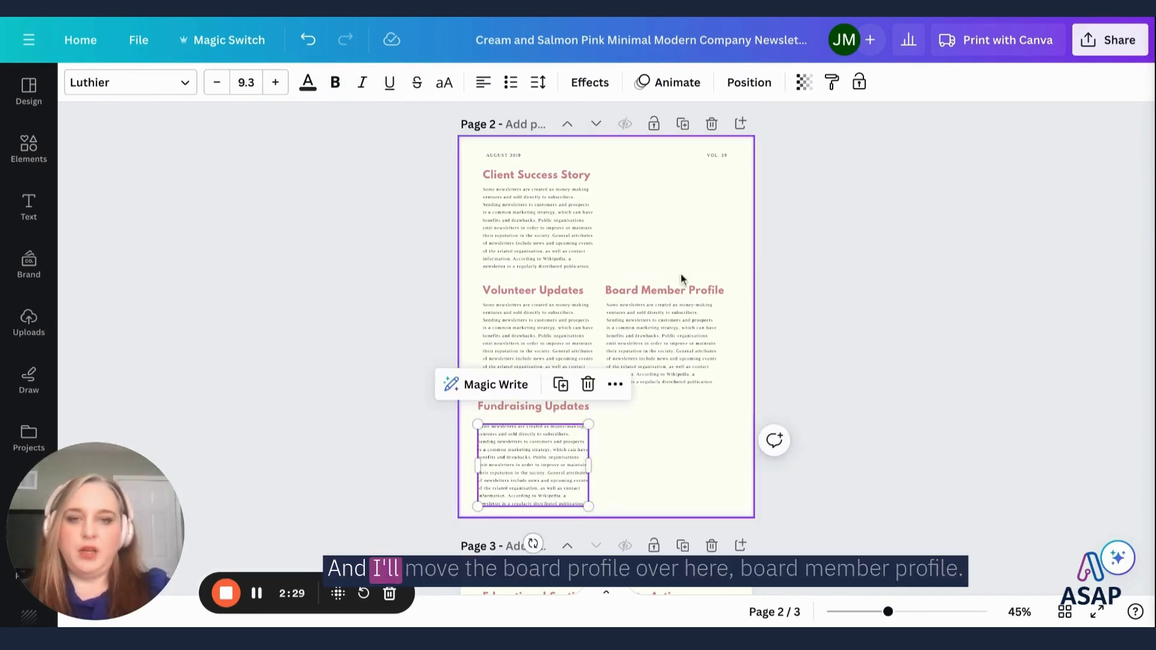
click(681, 293)
mouse_move(681, 293)
mouse_down()
mouse_move(668, 175)
mouse_move(679, 287)
mouse_up()
click(663, 349)
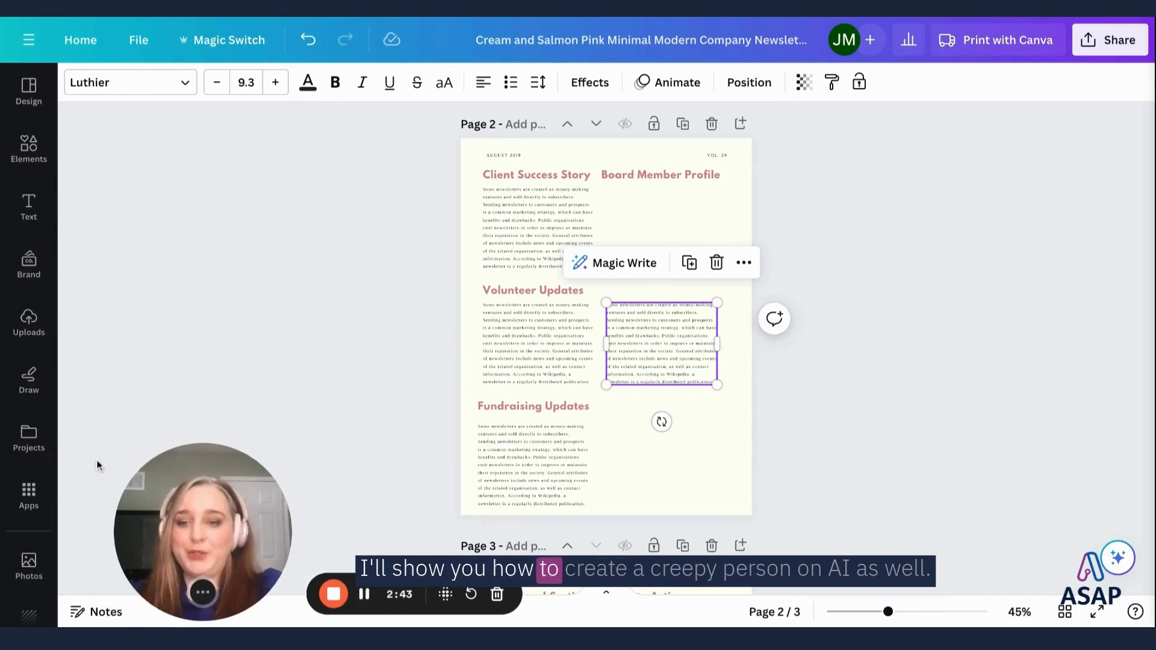
Generate Magic Media portraits from the prompt 'A red headed smiling woman dressed professsionally.'
click(27, 510)
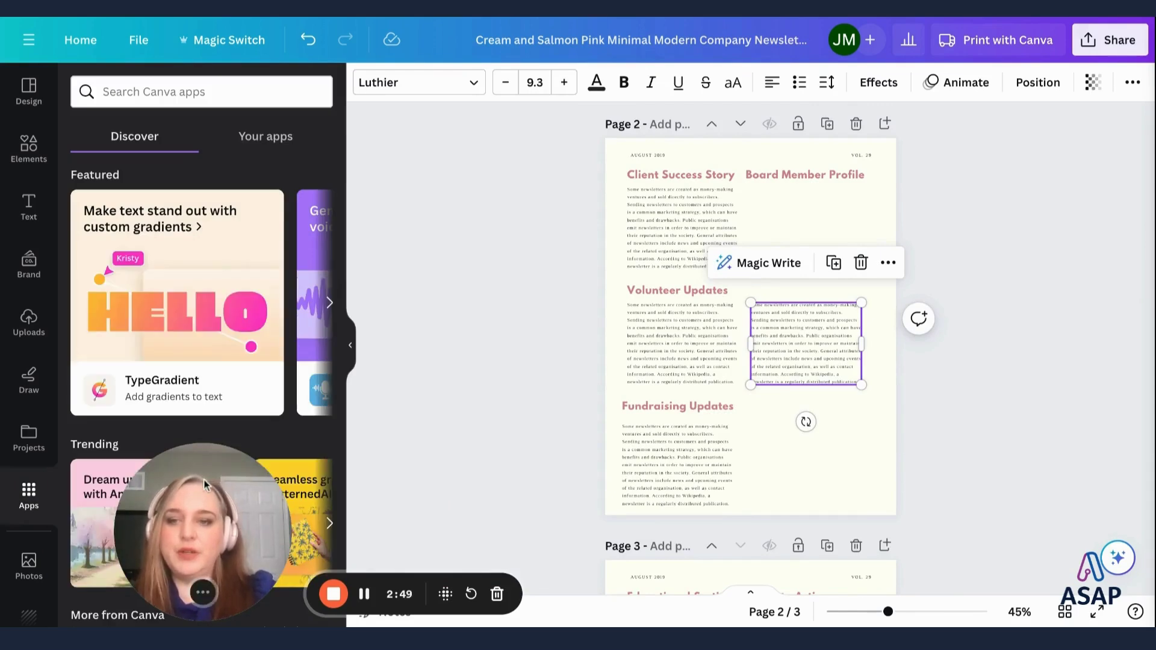
scroll(82, 519, down, 5)
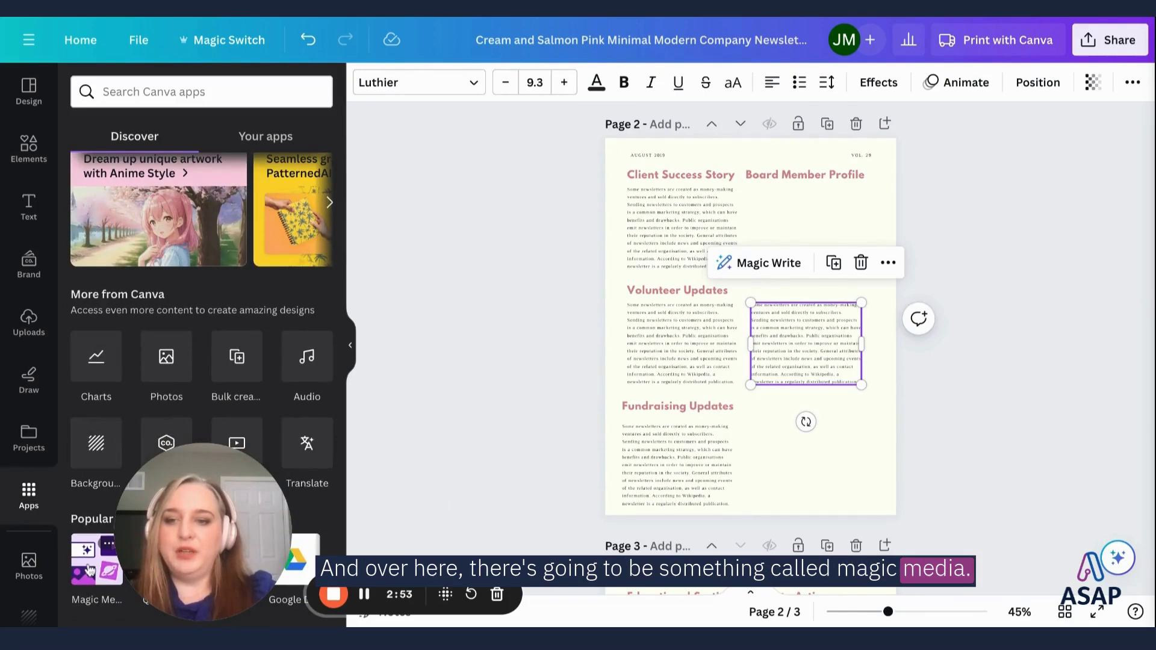
click(89, 570)
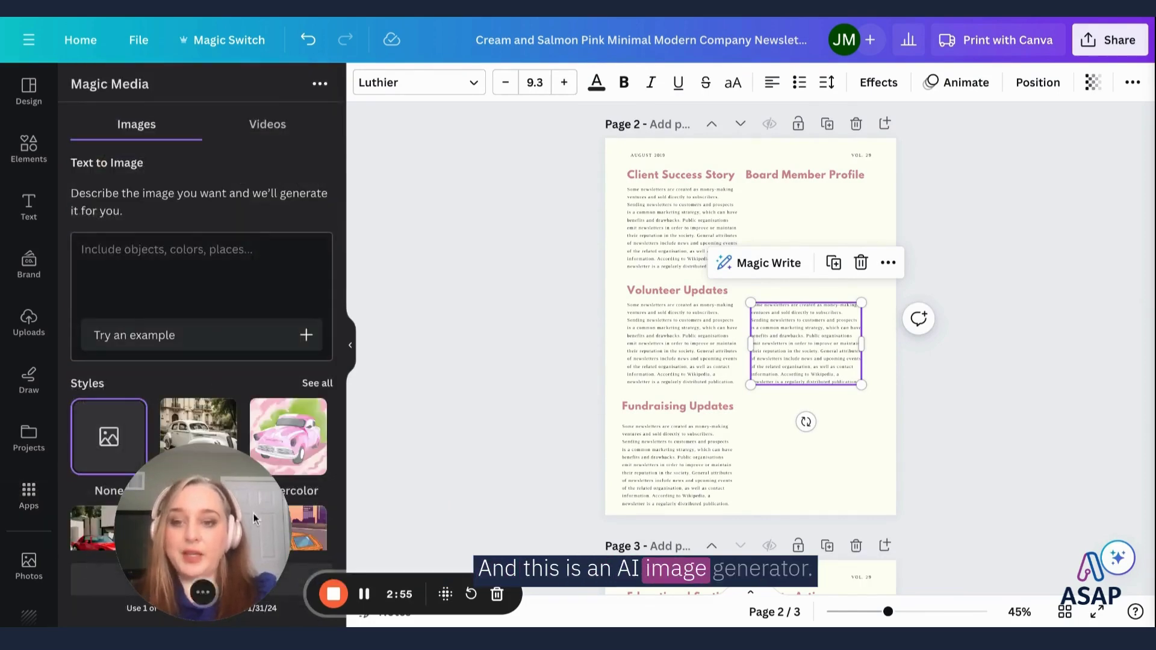
click(225, 289)
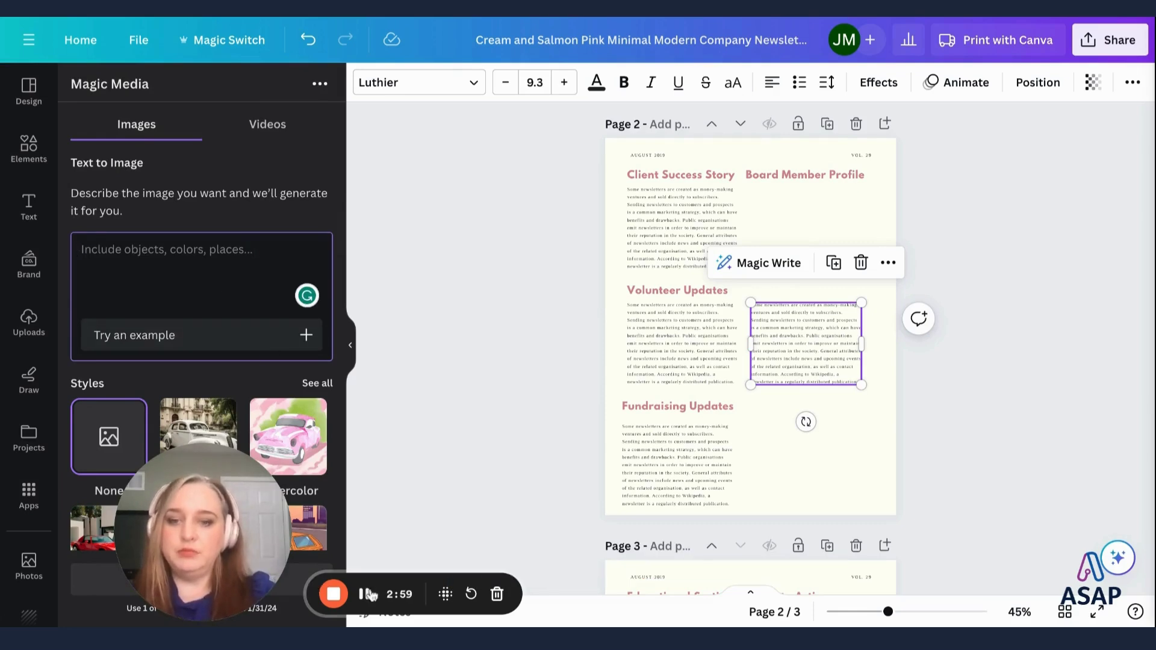
text(A red headed smiling woman dressed professsionally.)
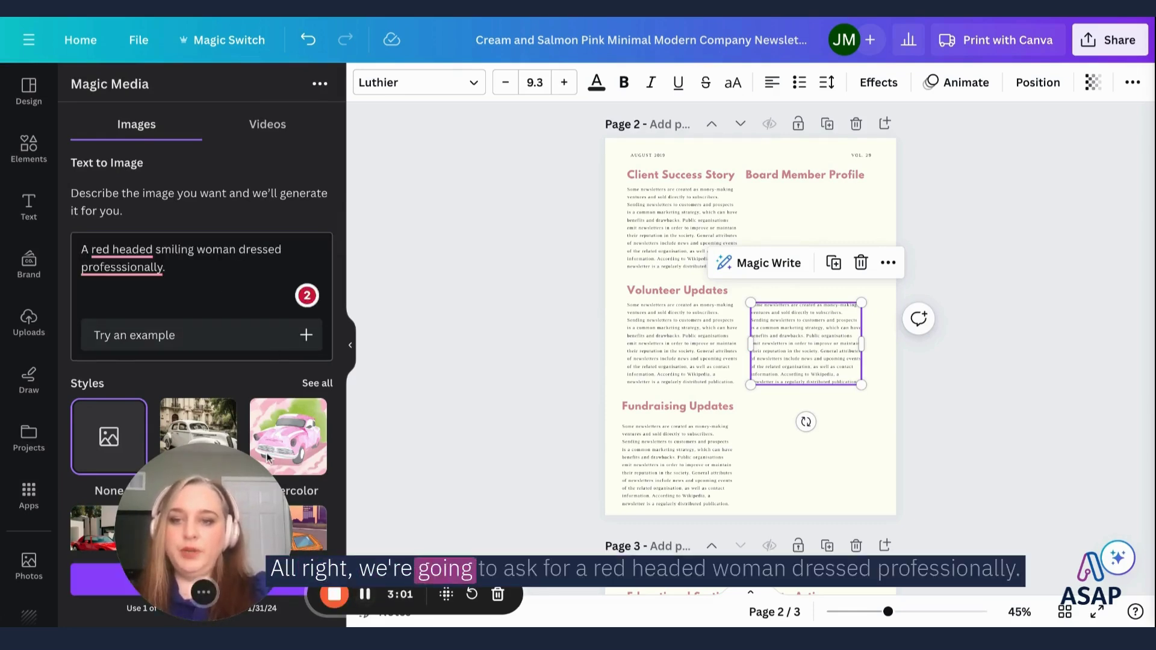
scroll(311, 444, down, 3)
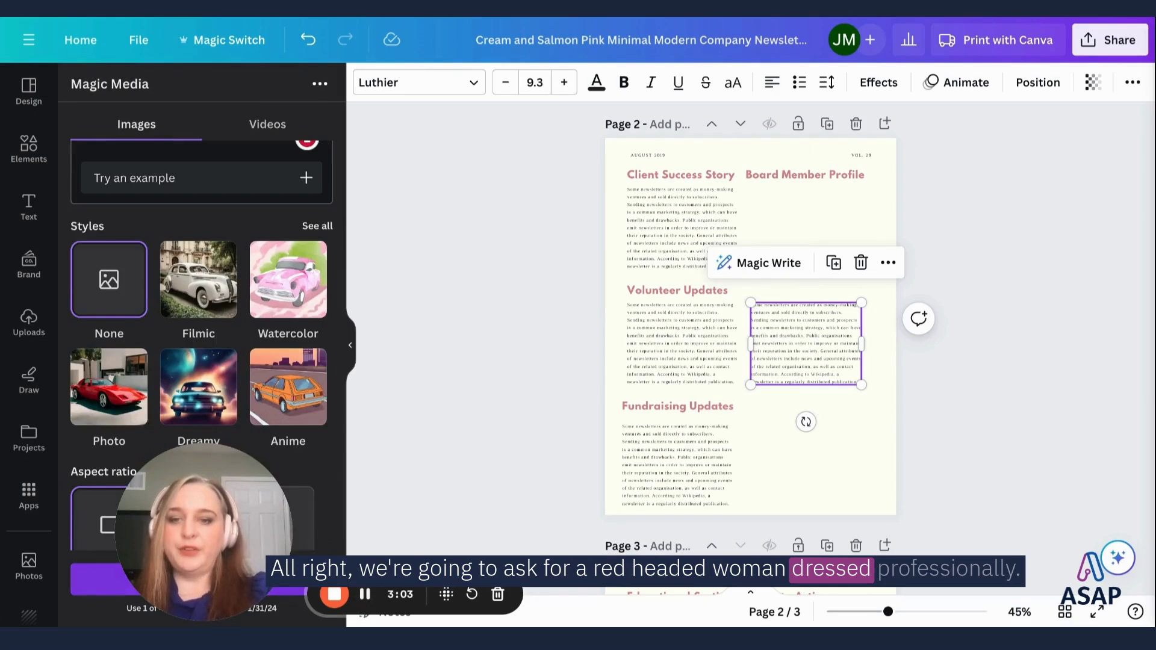
click(198, 572)
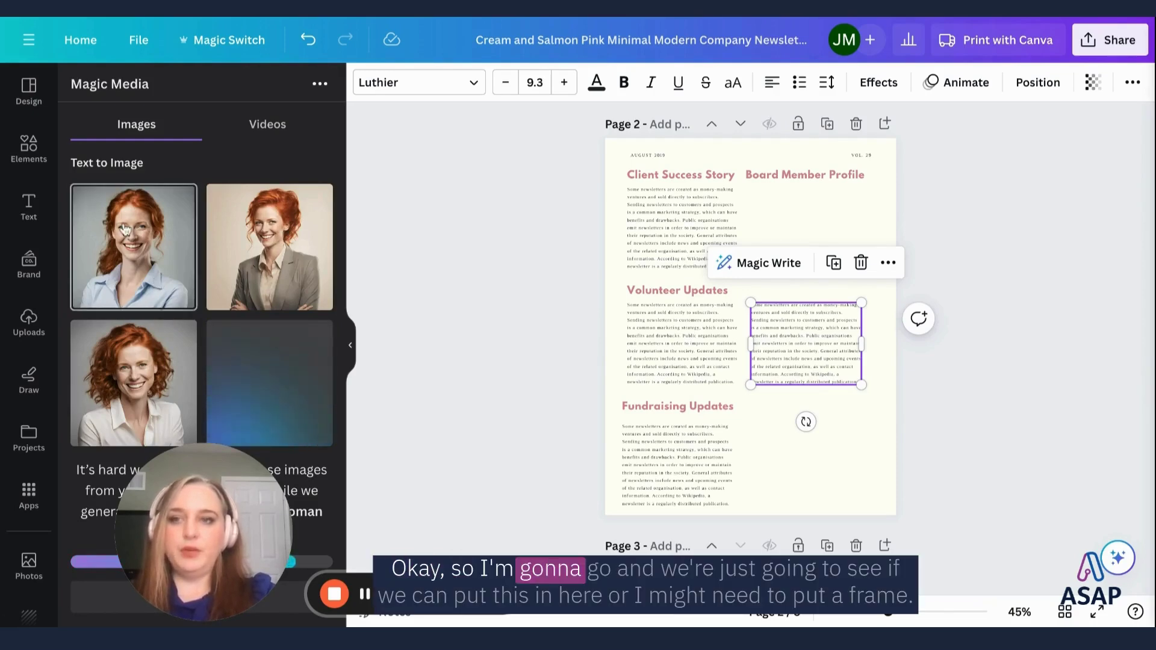
Place the first portrait on page 2, shrink it under Board Member Profile, and nudge its text
drag(124, 229, 817, 251)
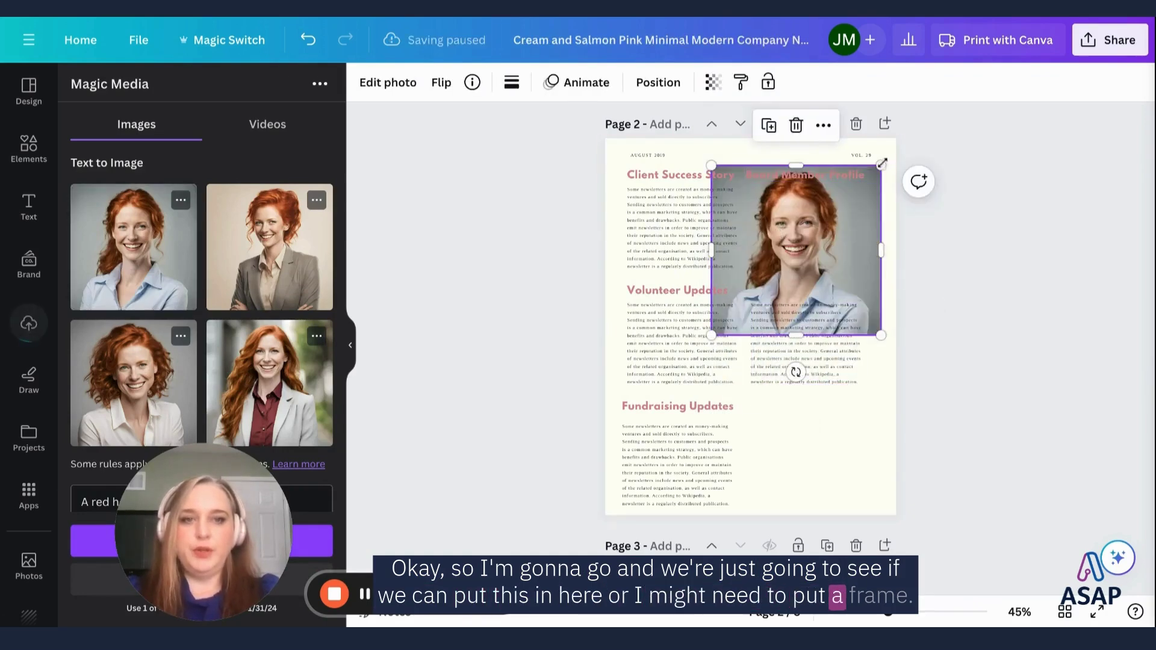
drag(880, 165, 835, 208)
drag(798, 325, 792, 325)
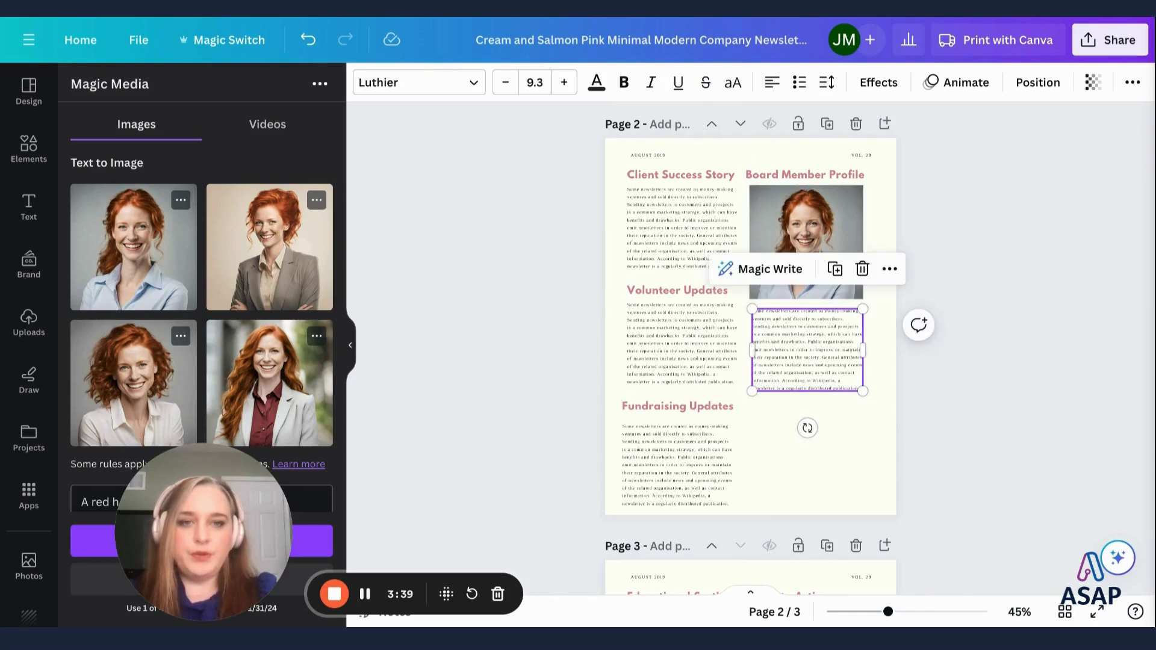
Search the Elements library for 'border' and browse all matching frames
scroll(369, 599, down, 1)
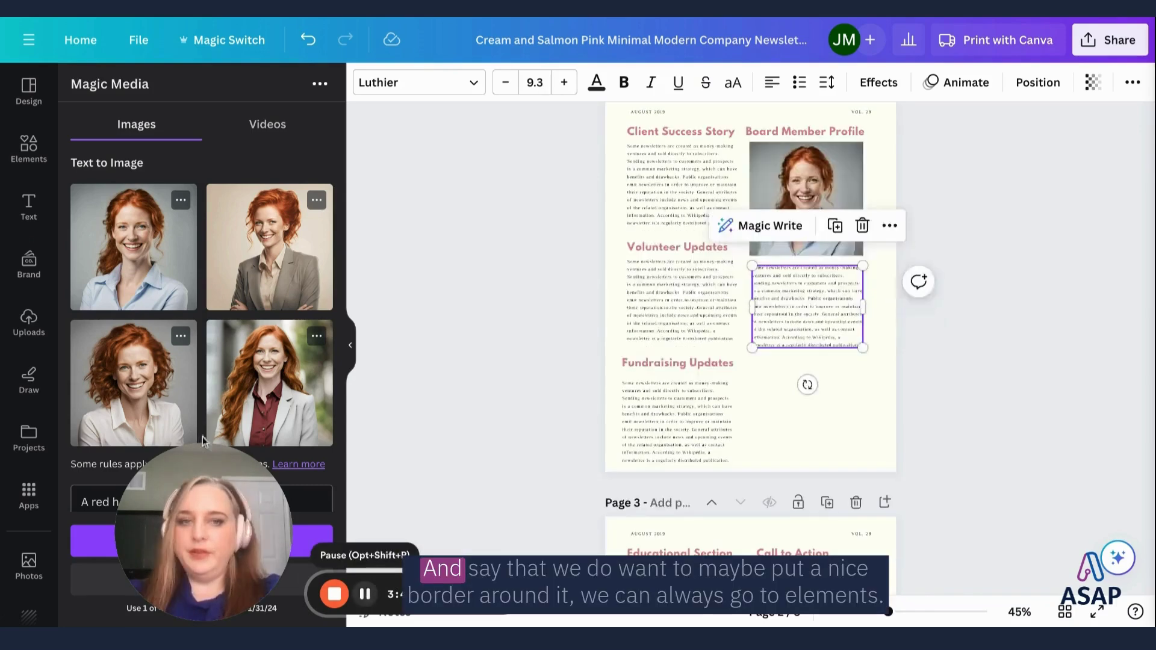
click(29, 149)
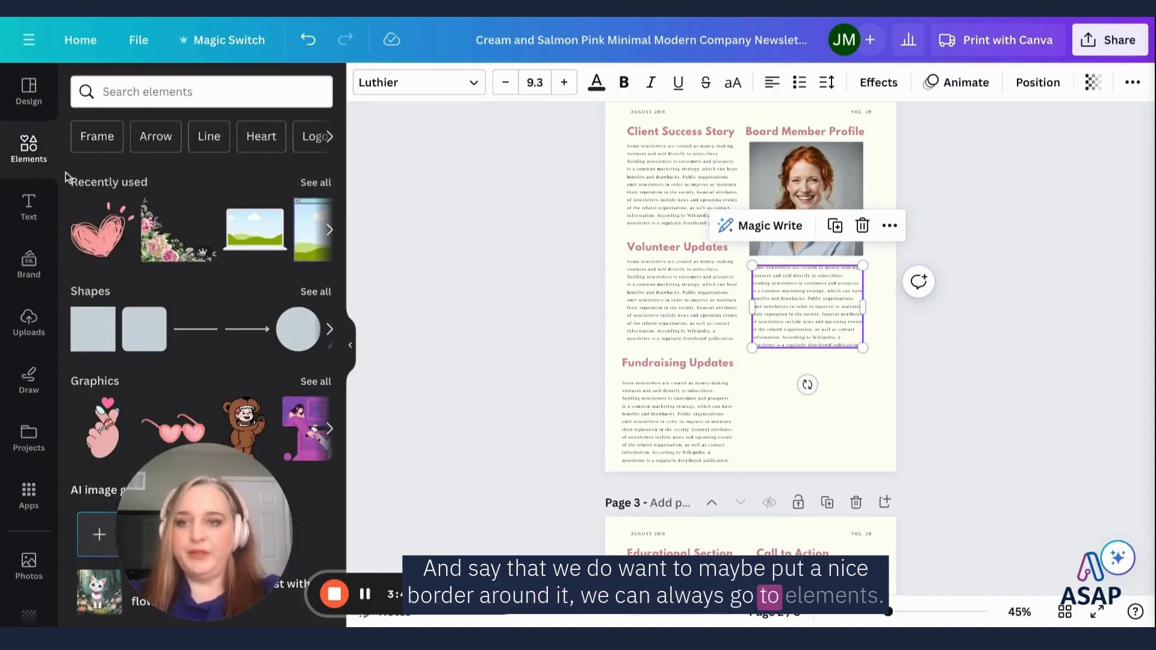
scroll(177, 299, down, 3)
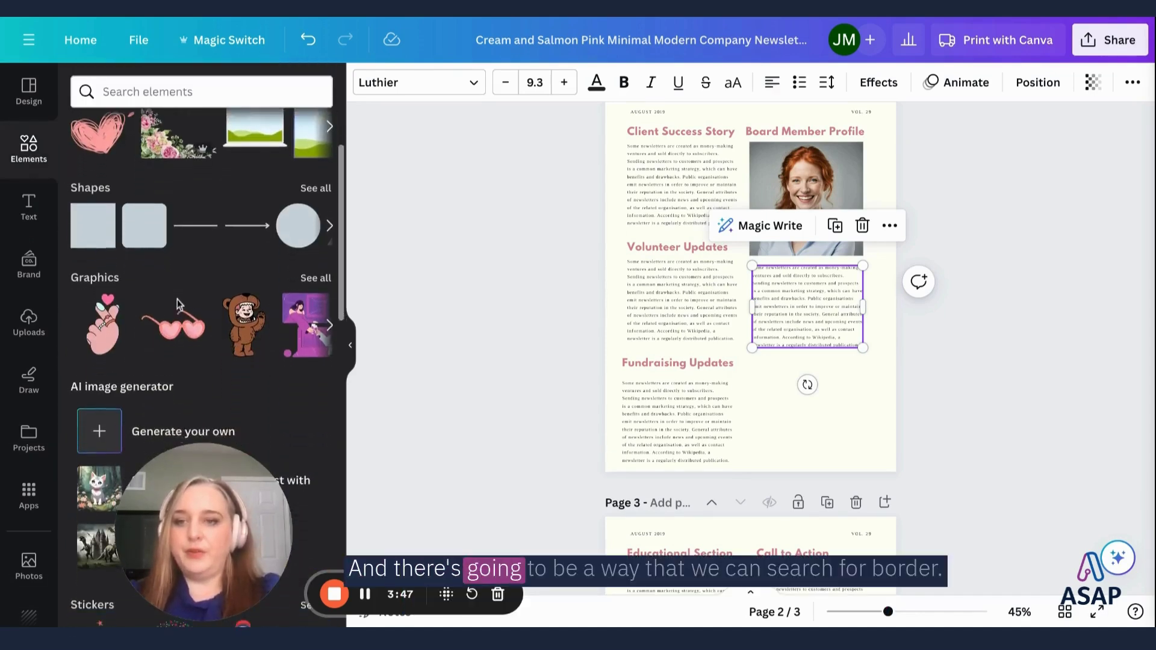
scroll(177, 299, up, 3)
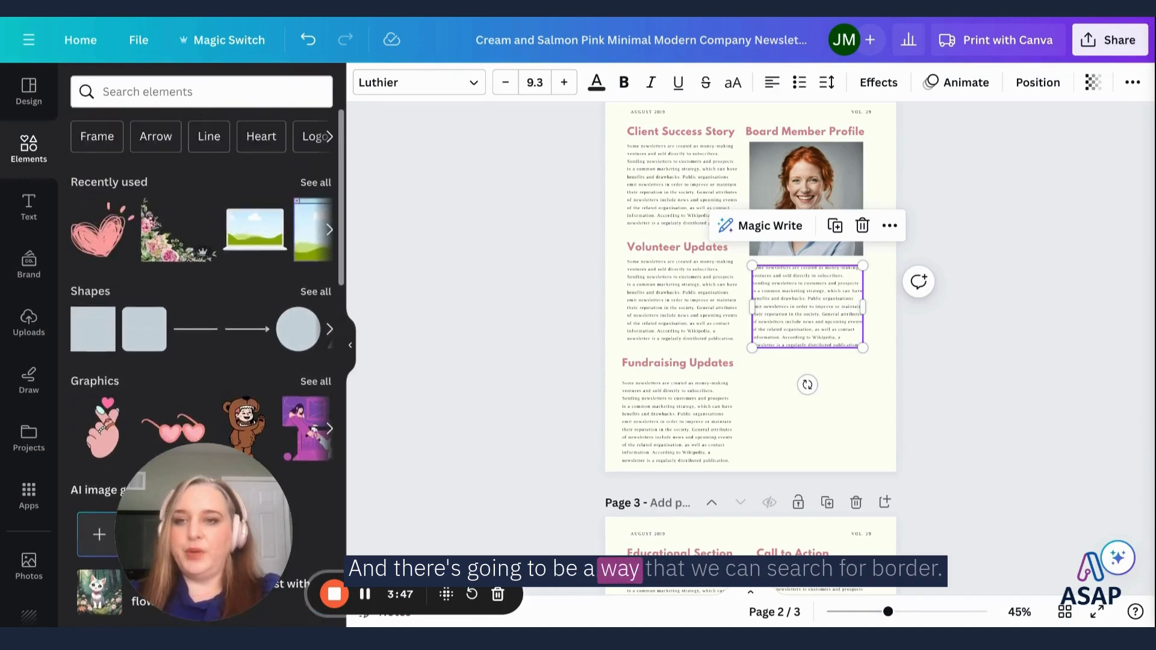
click(172, 90)
text(border)
key(Return)
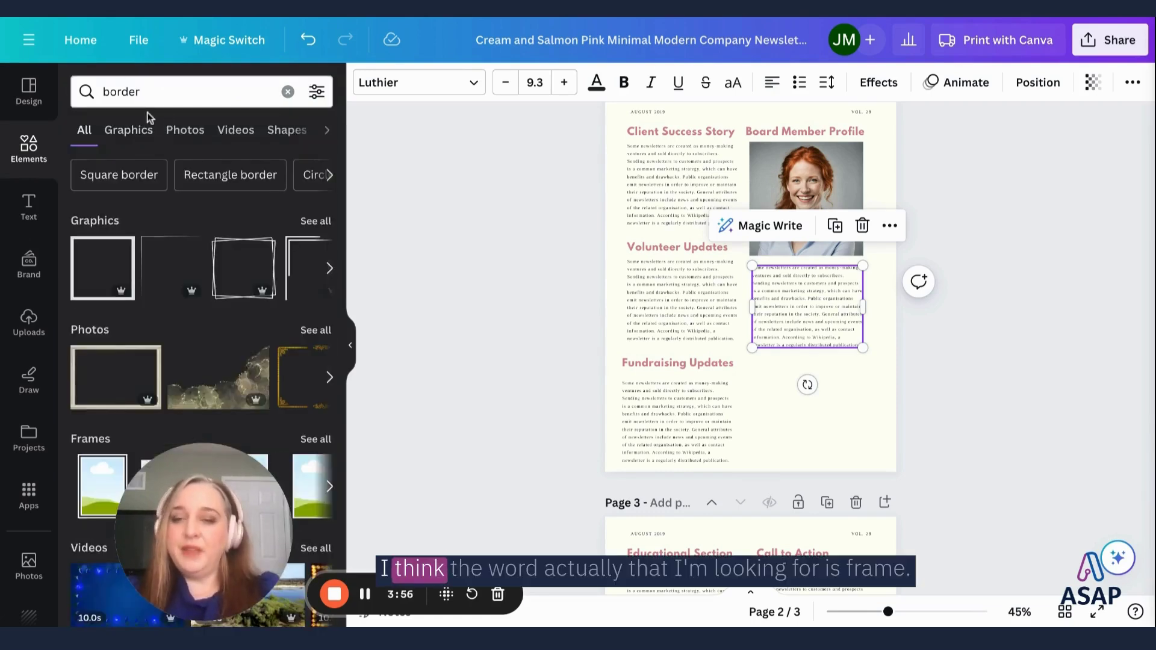
scroll(105, 375, down, 2)
scroll(104, 374, down, 1)
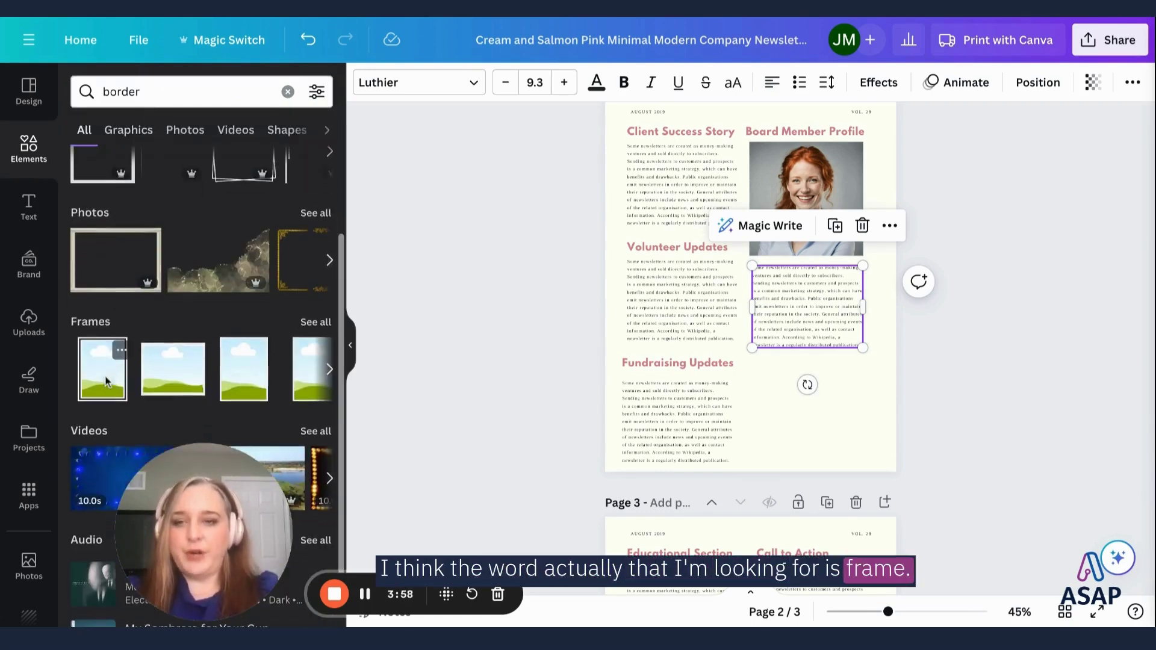
click(330, 368)
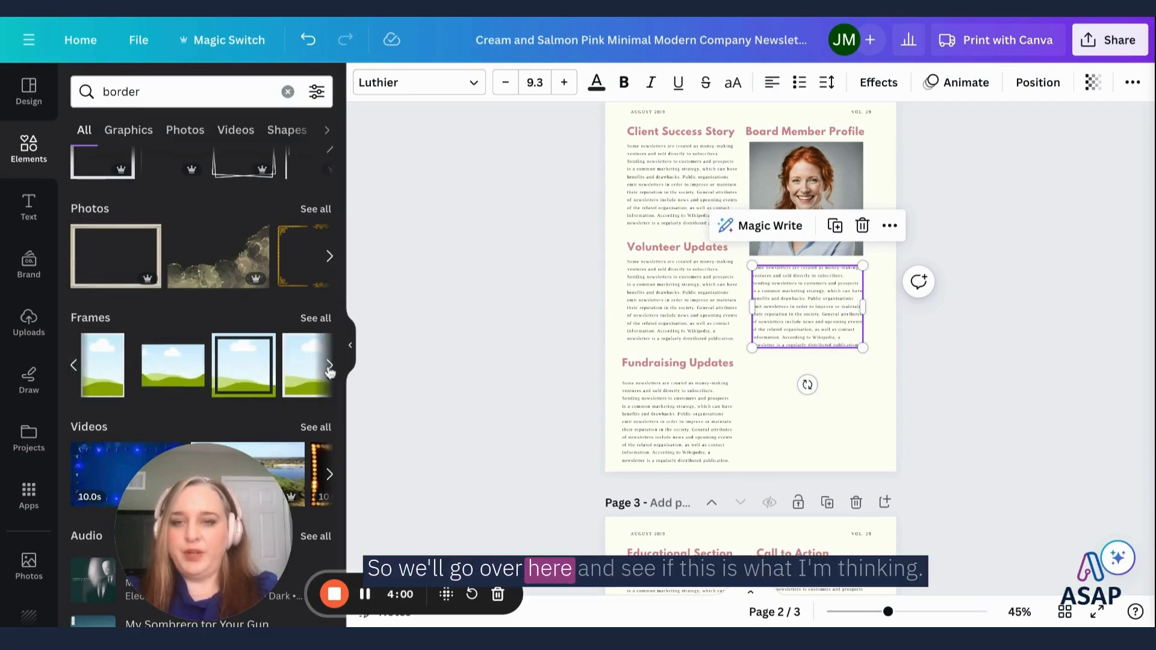
click(329, 367)
click(316, 318)
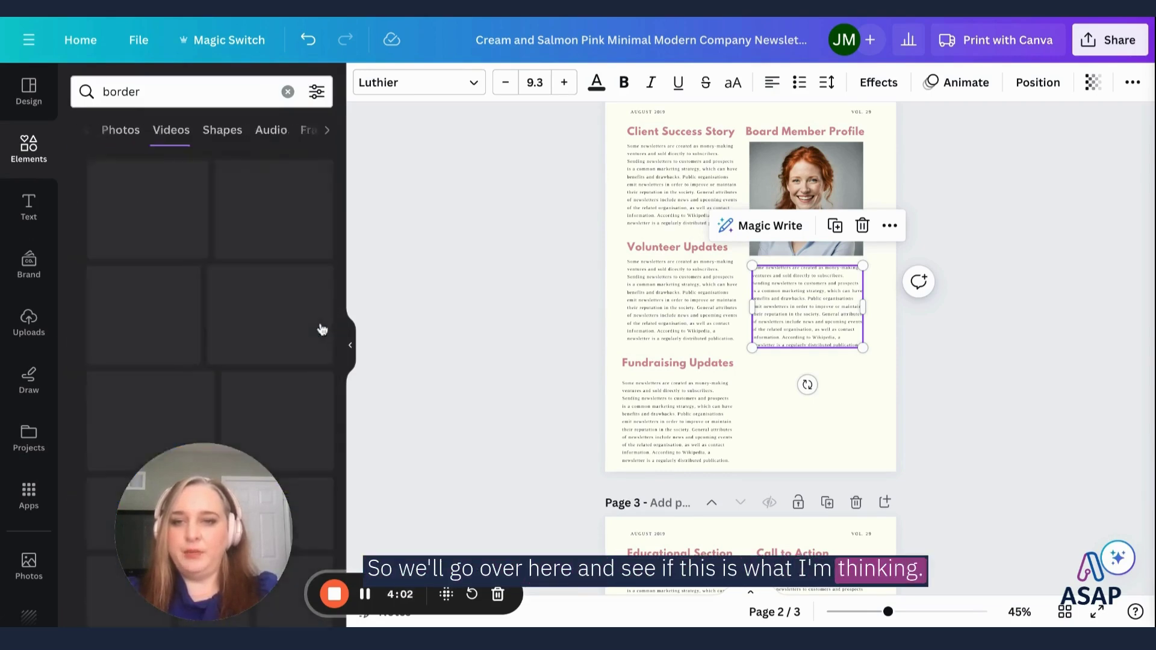
scroll(322, 328, down, 1)
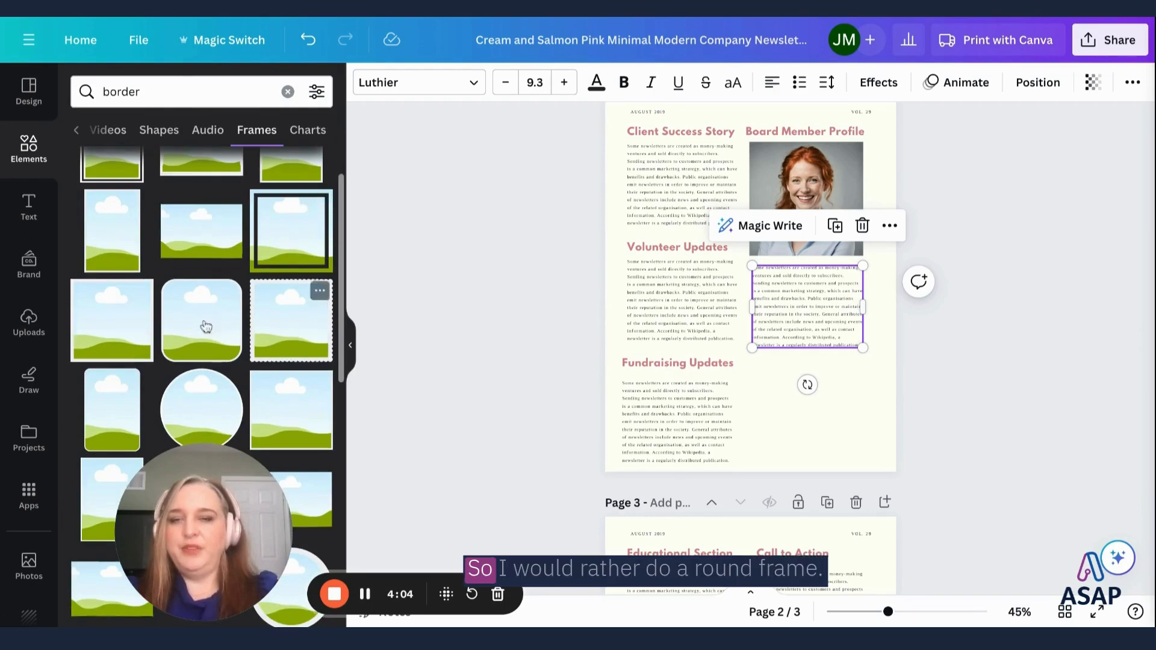
Add a circle frame under Board Member Profile on page 2 and shrink it to size
drag(224, 402, 810, 208)
drag(858, 152, 844, 260)
click(834, 182)
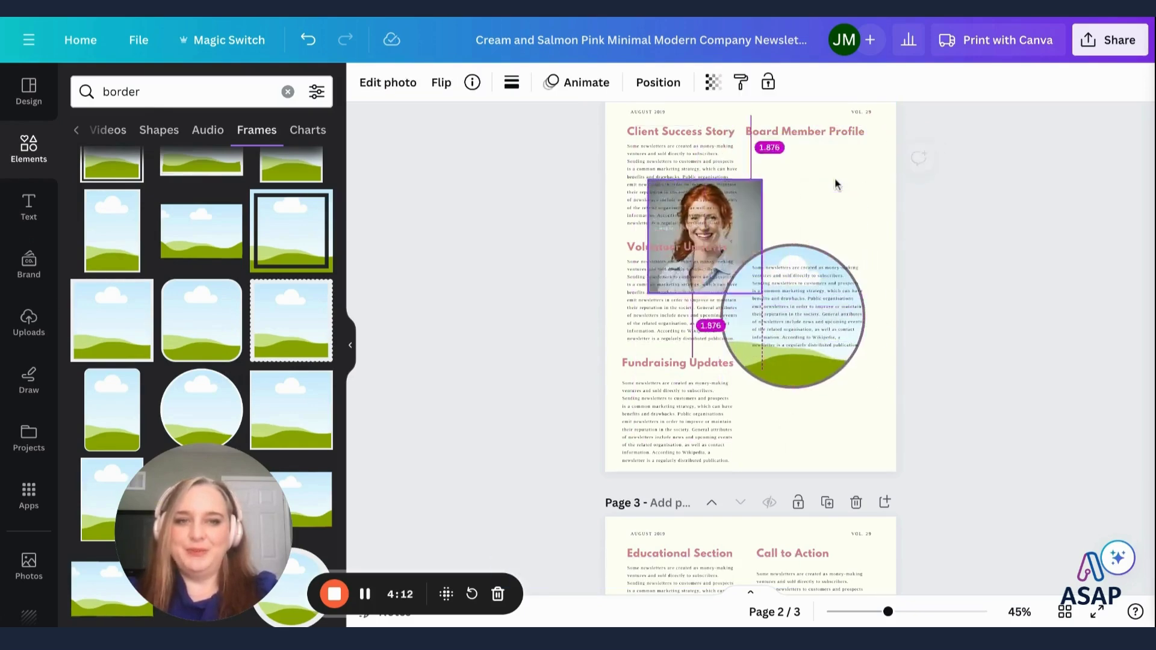
click(800, 260)
drag(801, 260, 814, 162)
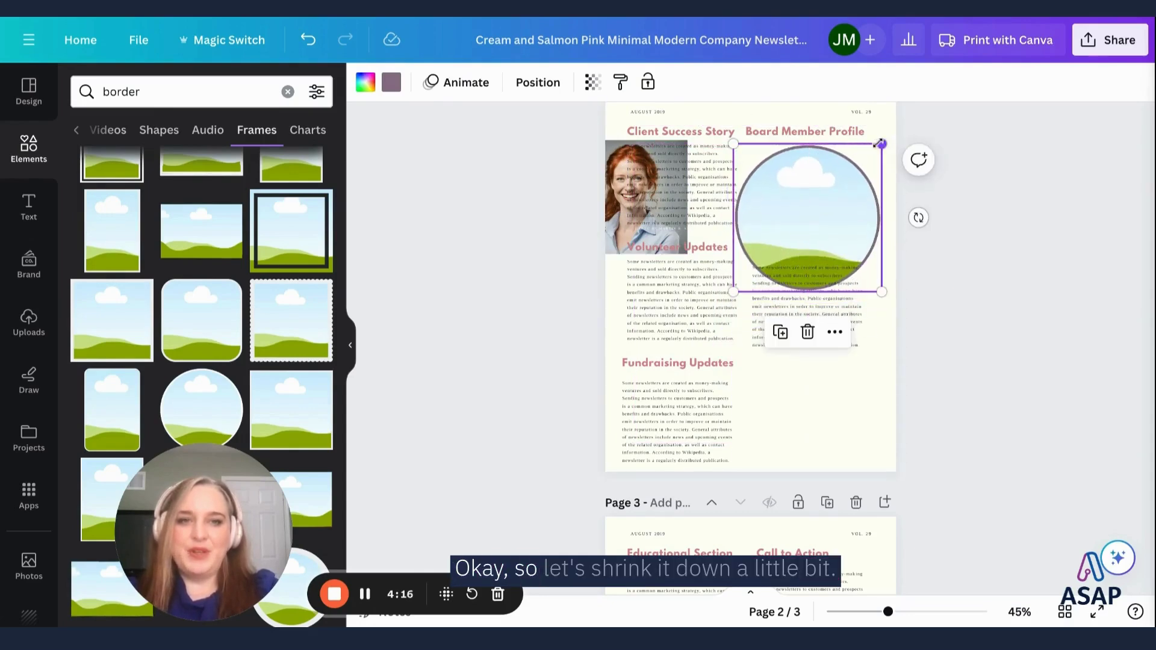
drag(881, 145, 839, 184)
drag(796, 247, 815, 210)
Drop the red-haired portrait into the circle frame and move its text up beneath it
click(626, 160)
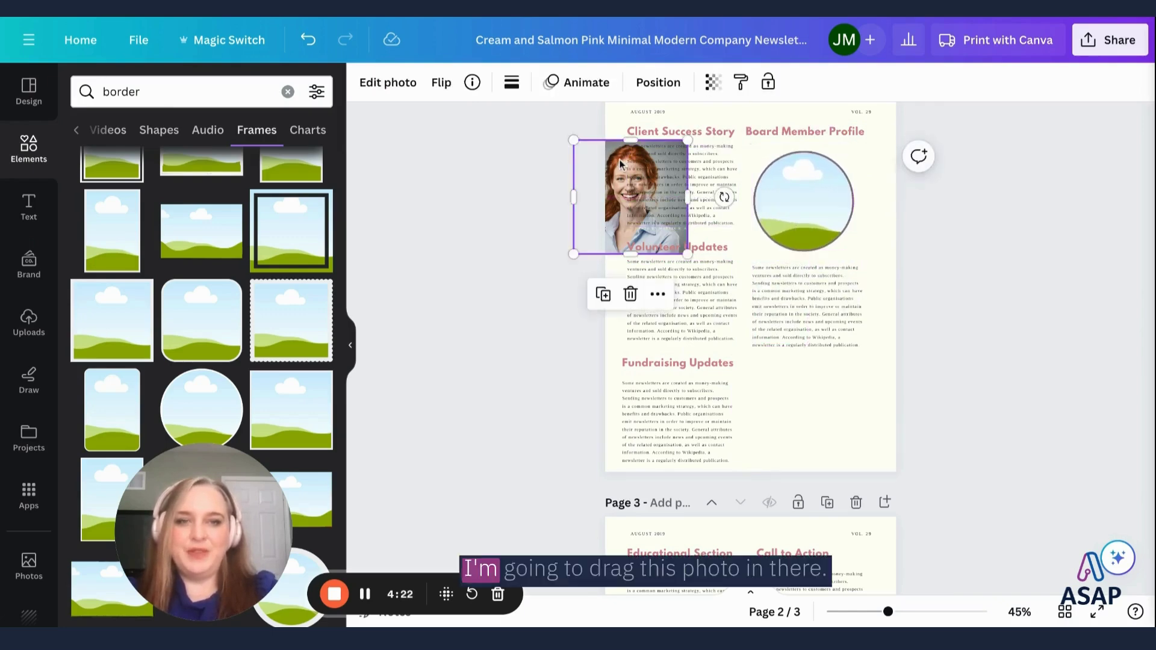
drag(619, 158, 806, 204)
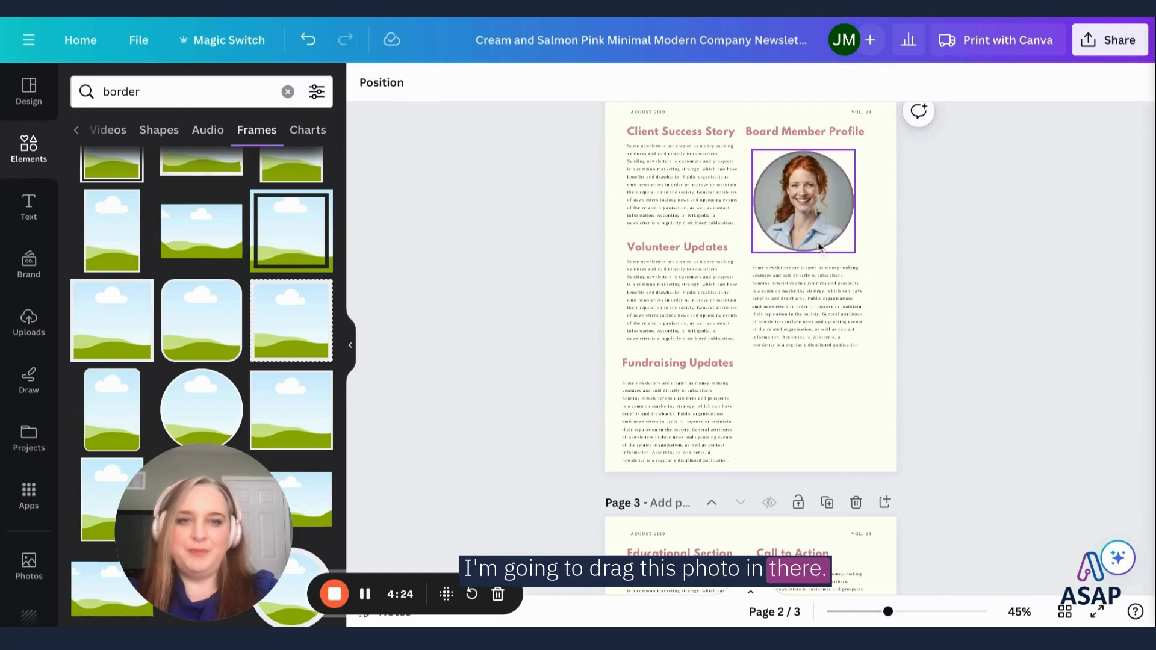
click(817, 298)
drag(816, 298, 821, 292)
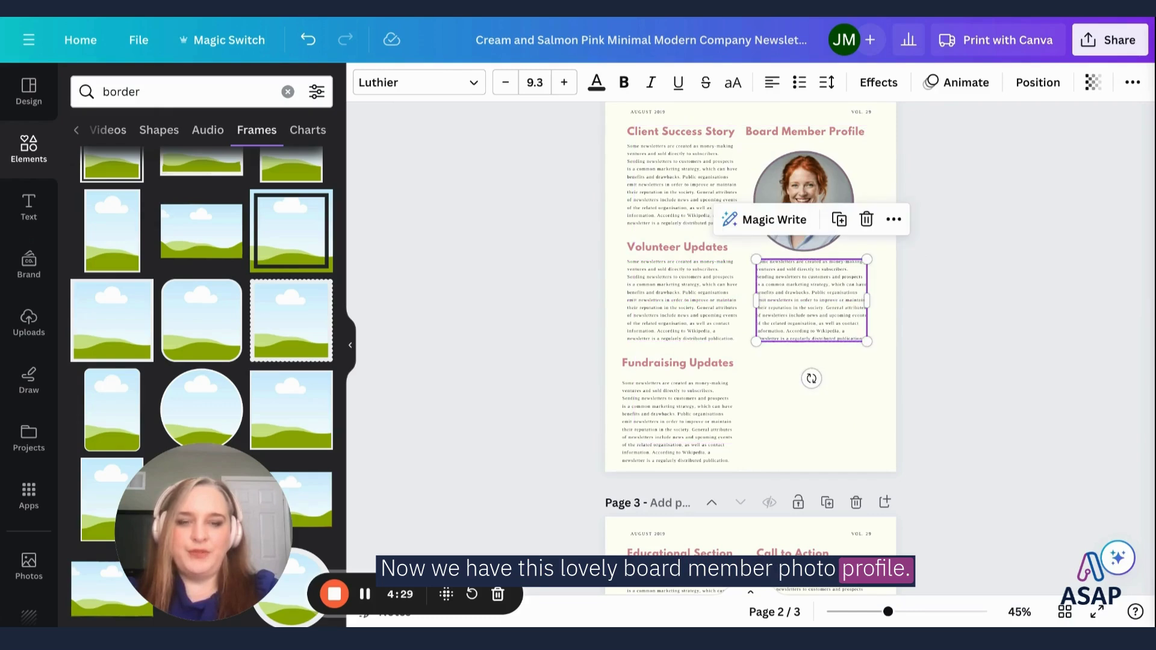
click(766, 388)
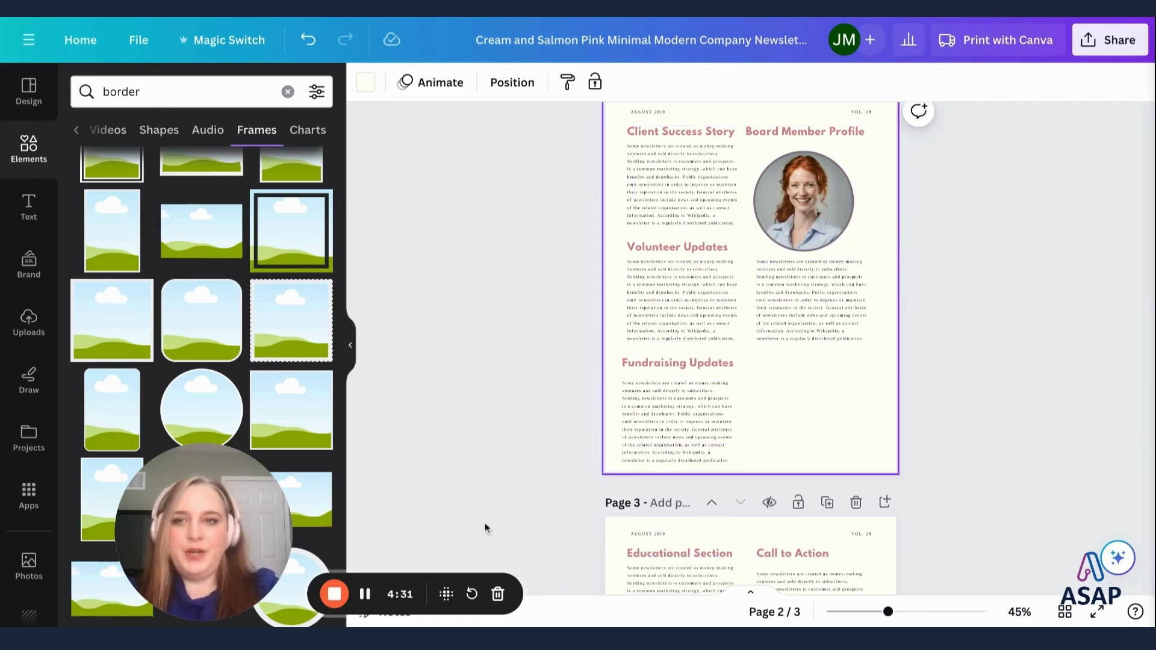
Generate Magic Media images from the new prompt 'Fiinacial charts signalling growth'
click(30, 494)
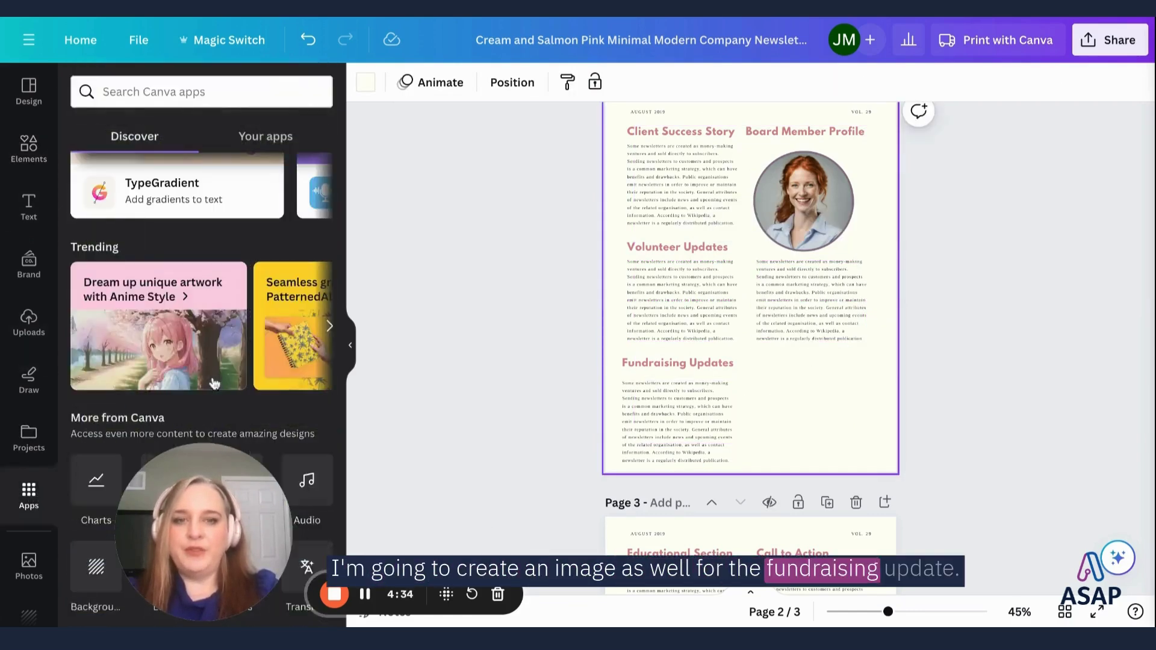
scroll(215, 383, down, 3)
scroll(214, 383, down, 5)
click(93, 246)
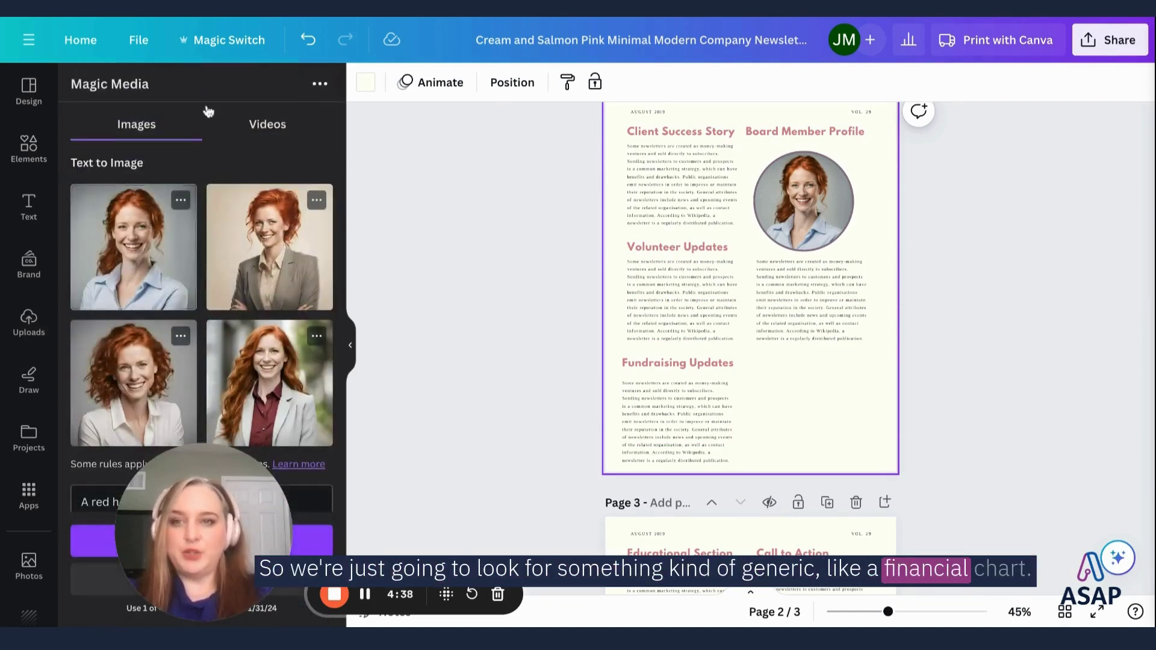
scroll(189, 260, down, 2)
scroll(189, 260, down, 1)
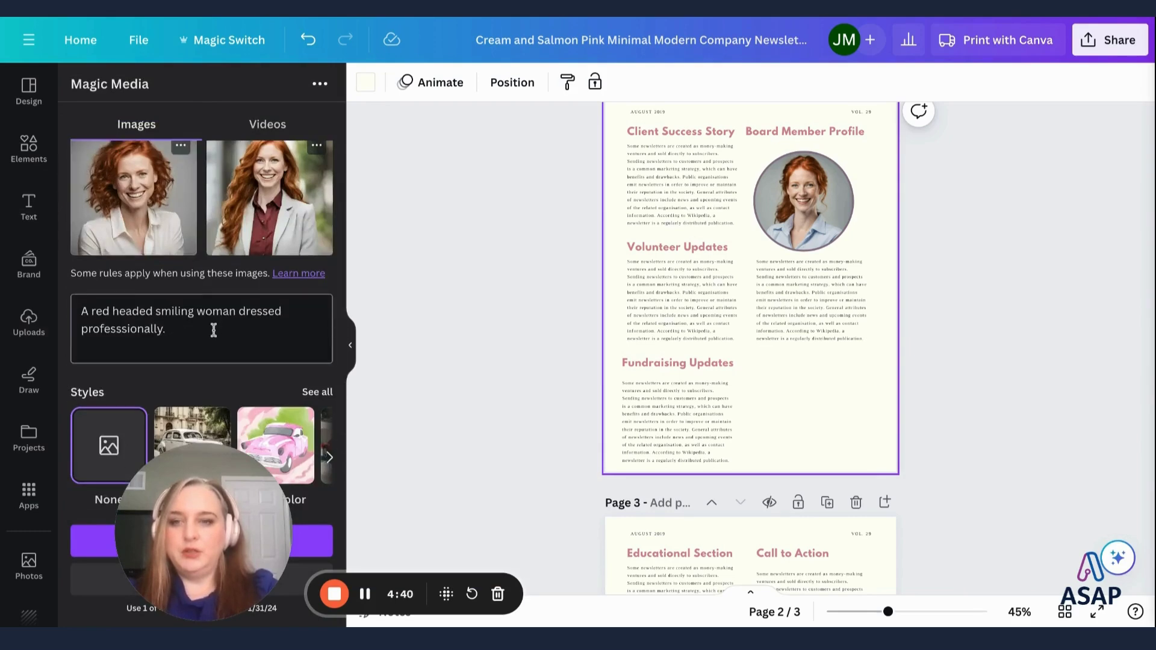
drag(125, 310, 213, 329)
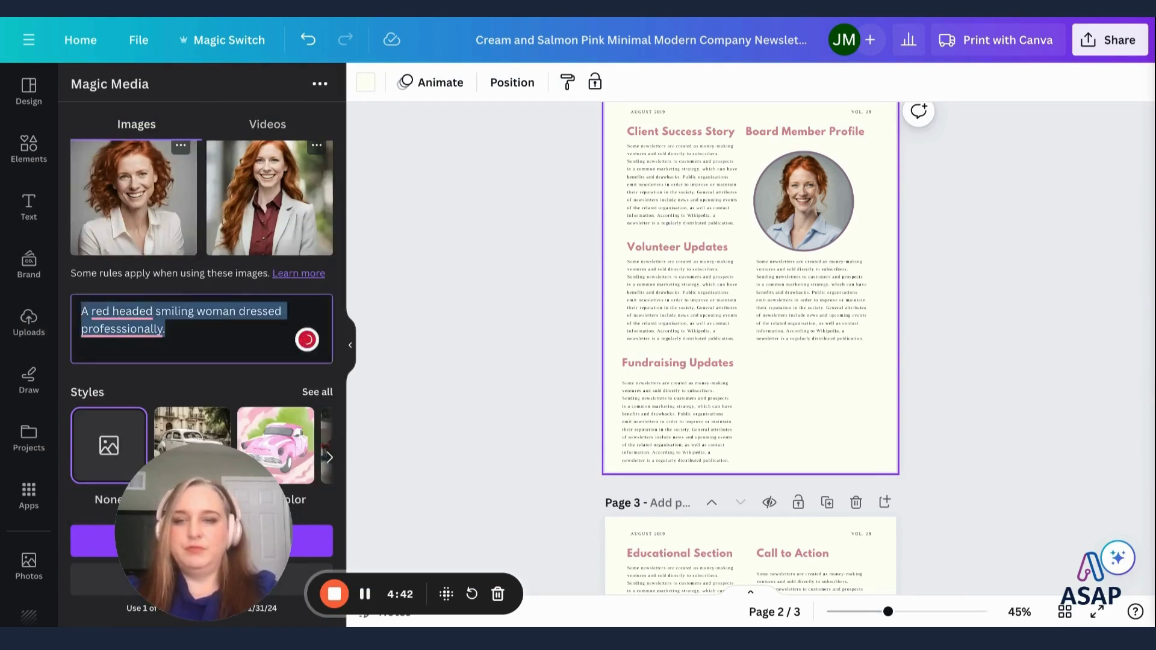
text(Fi)
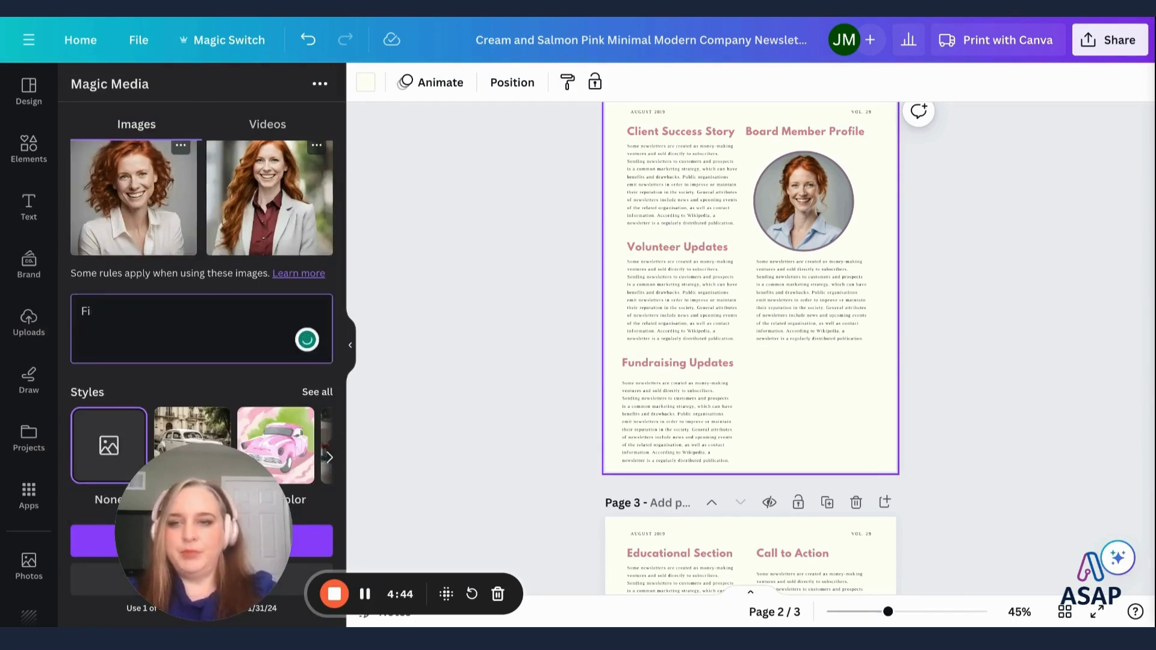
text(inacial charts signall)
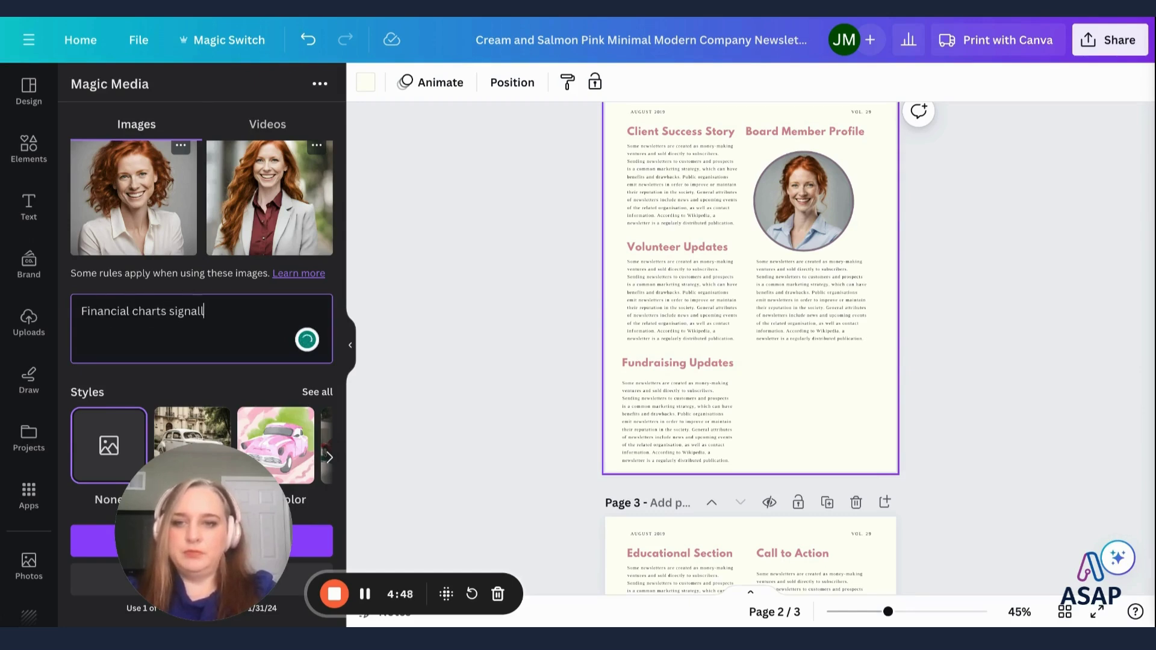
text(ing growth)
click(324, 537)
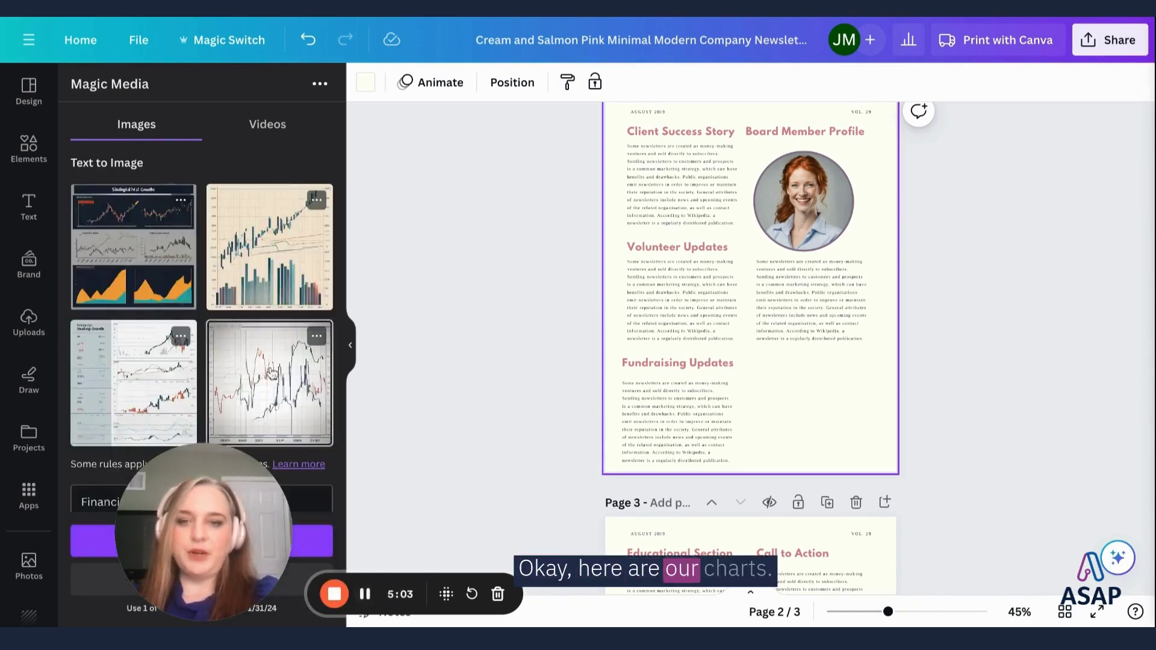
Place the fourth chart image on page 2, shrunk and aligned beside Fundraising Updates
drag(269, 383, 834, 431)
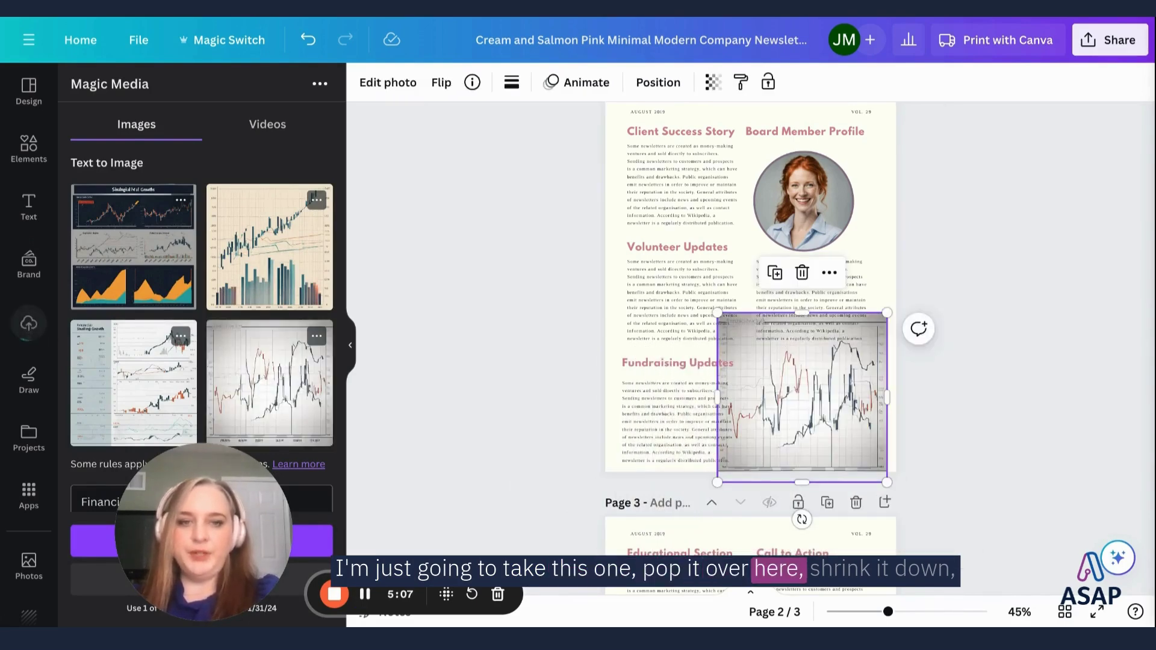
drag(886, 313, 829, 369)
drag(778, 407, 776, 407)
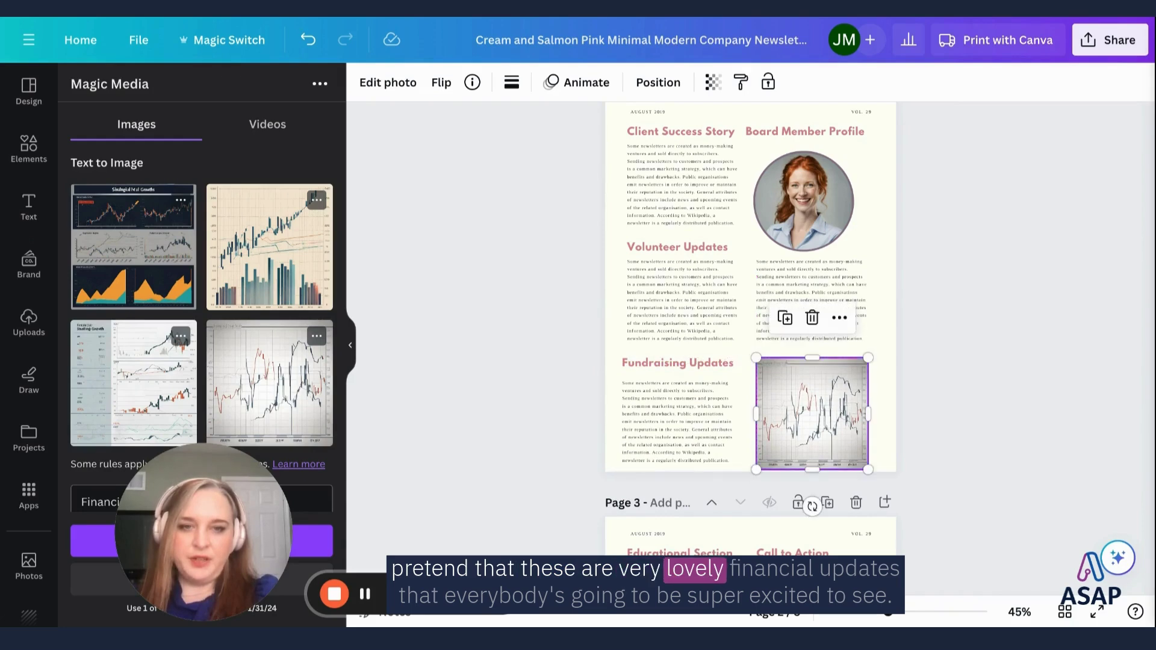
drag(777, 406, 812, 416)
click(784, 484)
Scroll down to page 3 and open the QR Code app
scroll(783, 484, down, 5)
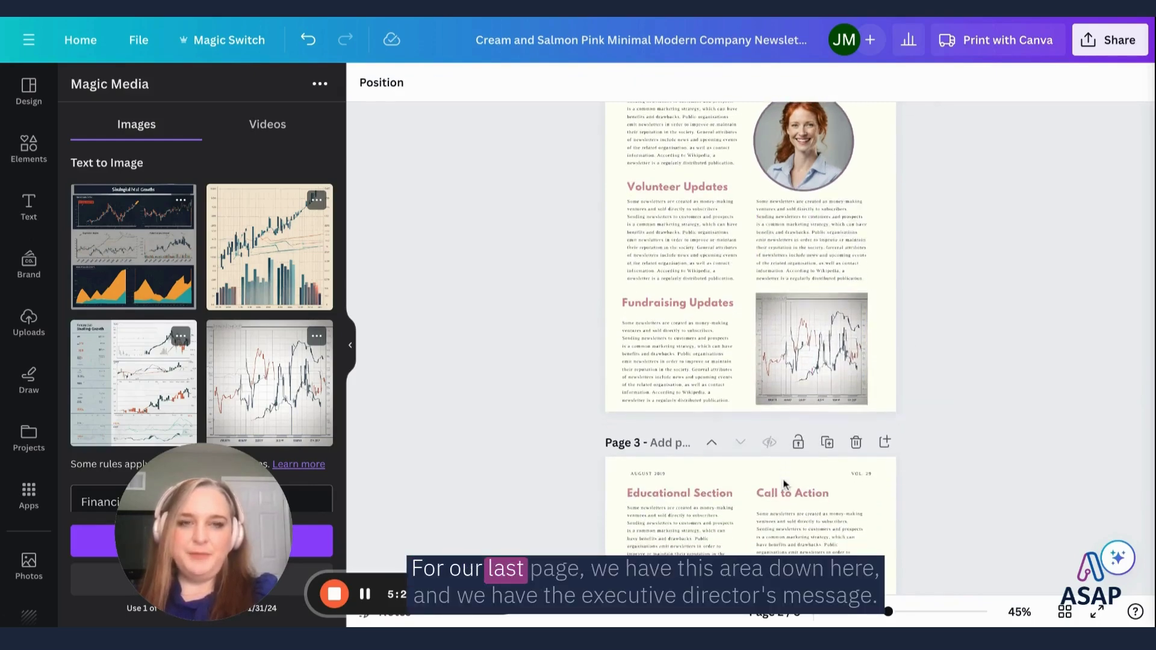
scroll(784, 484, down, 1)
scroll(792, 469, up, 2)
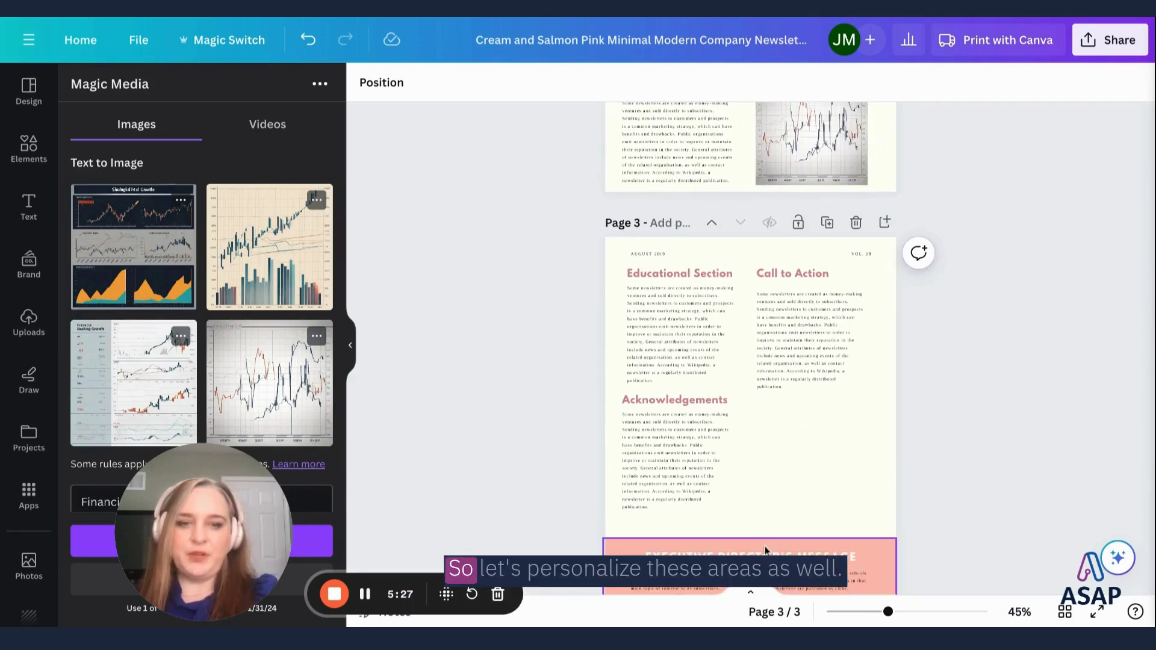
scroll(765, 548, down, 1)
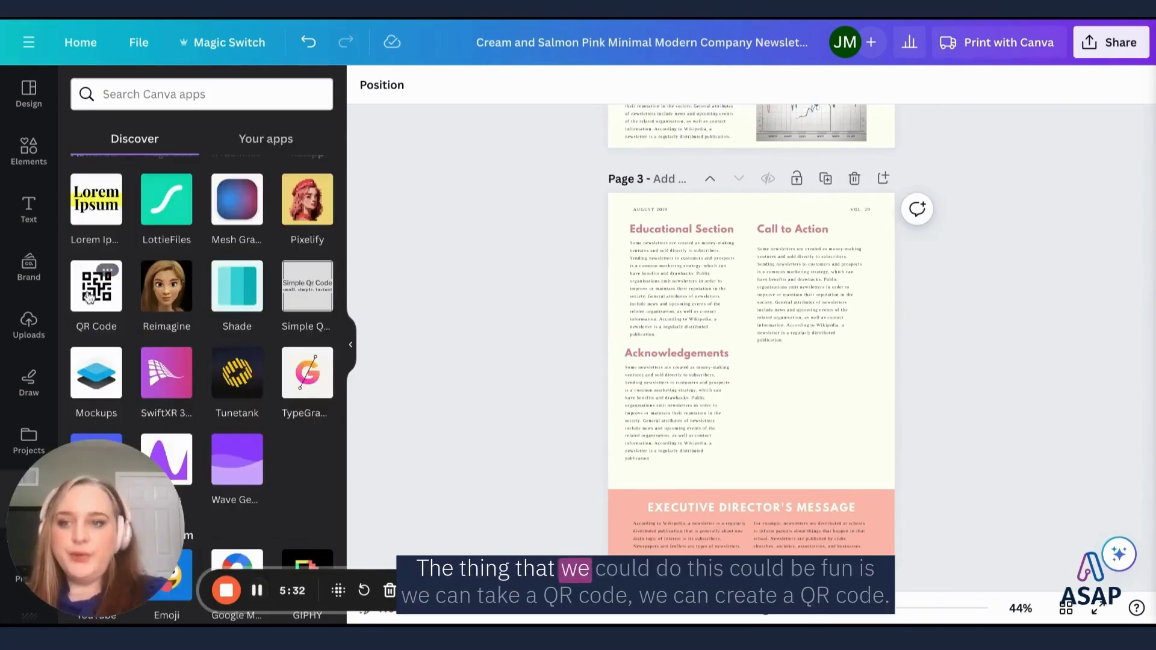
click(94, 289)
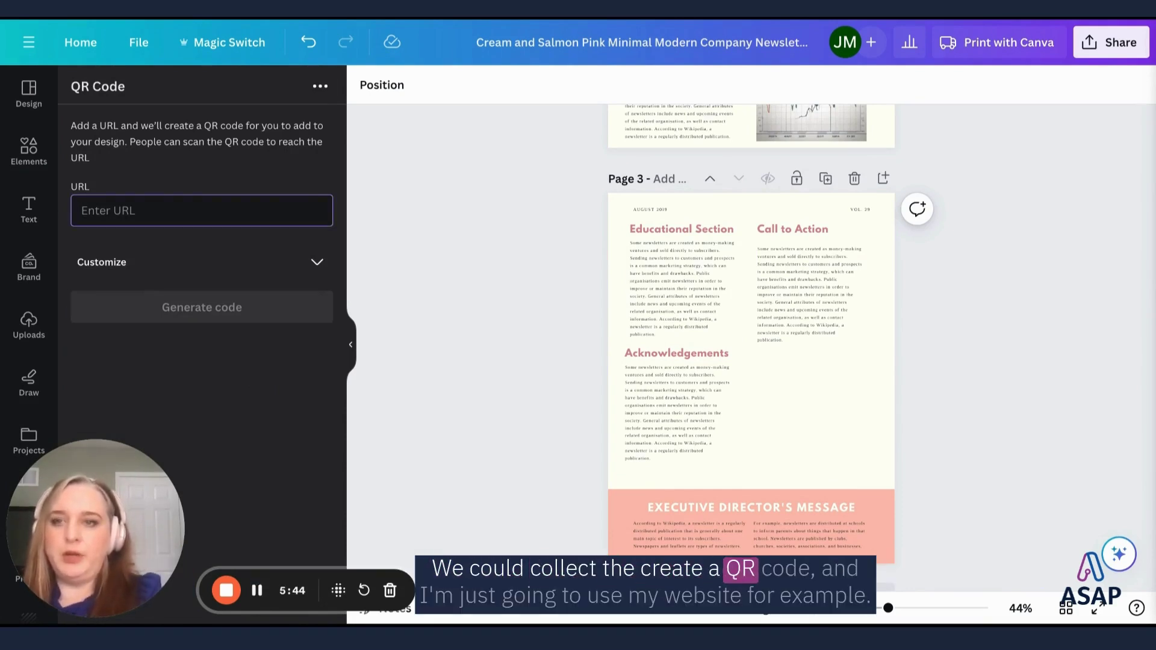
Generate a QR code from the pasted website URL and place it under Call to Action
text(https://www.techsavvyassistant.com/)
click(258, 311)
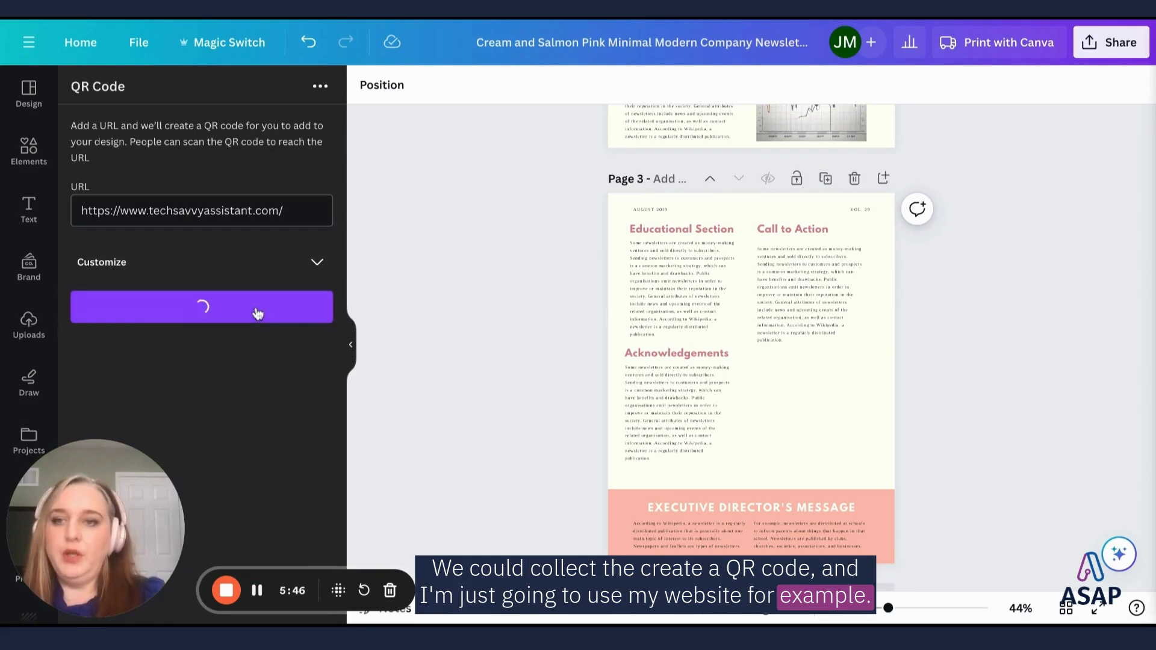
drag(703, 356, 759, 383)
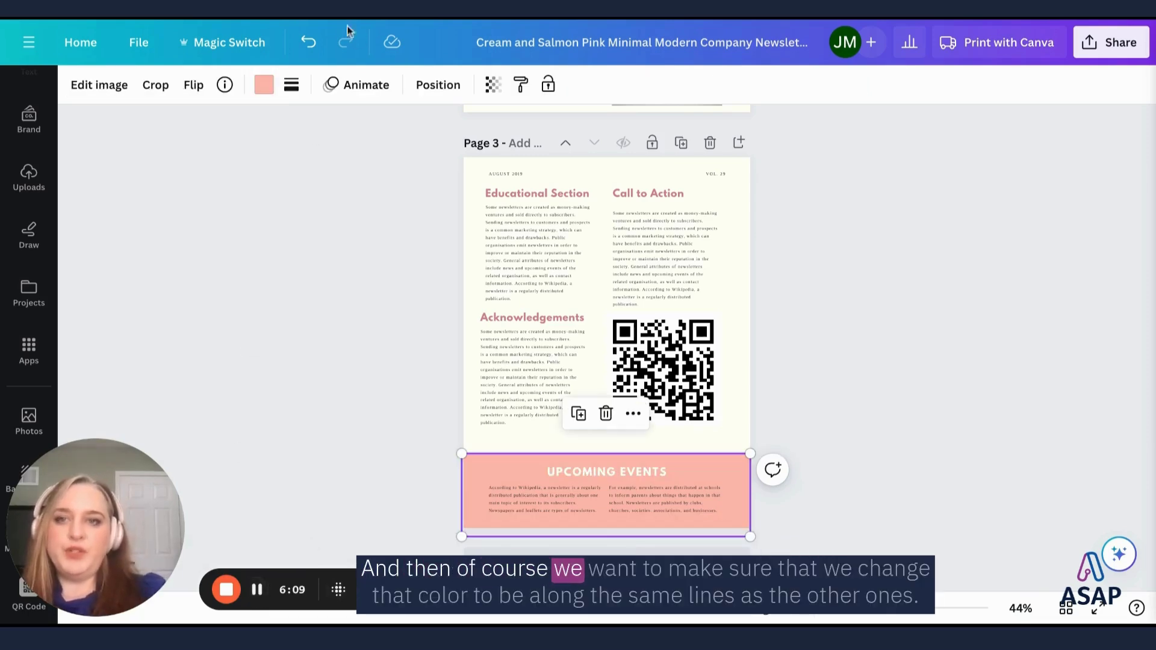
Fill the Upcoming Events box with the pink palette colour after briefly trying purple
click(263, 85)
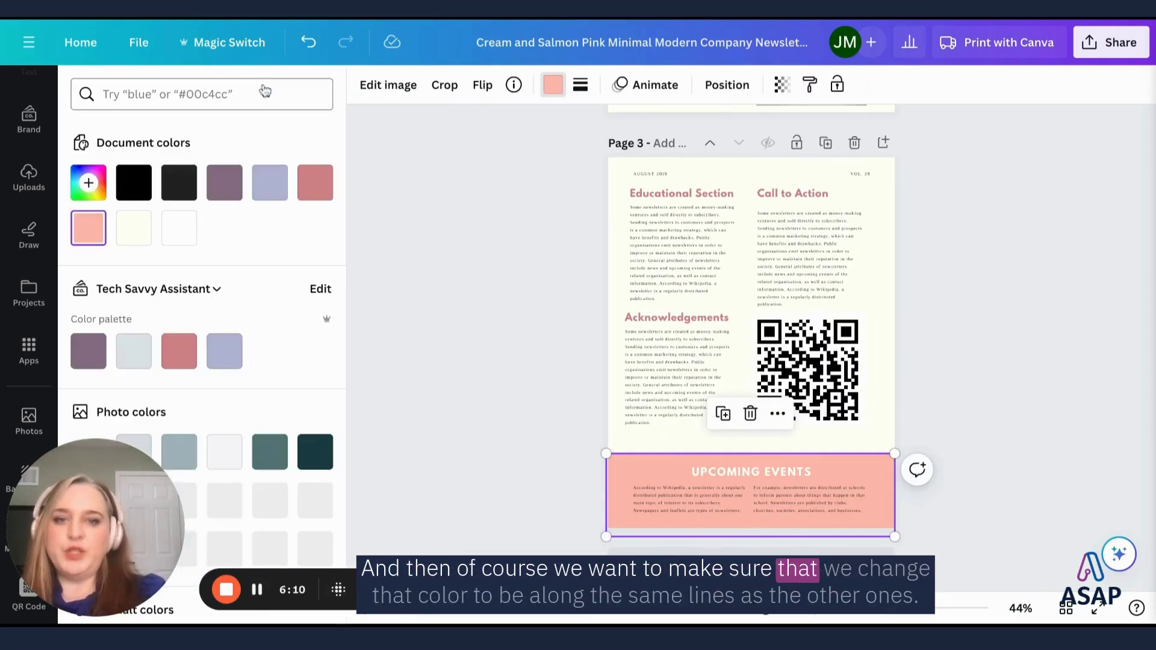
click(225, 183)
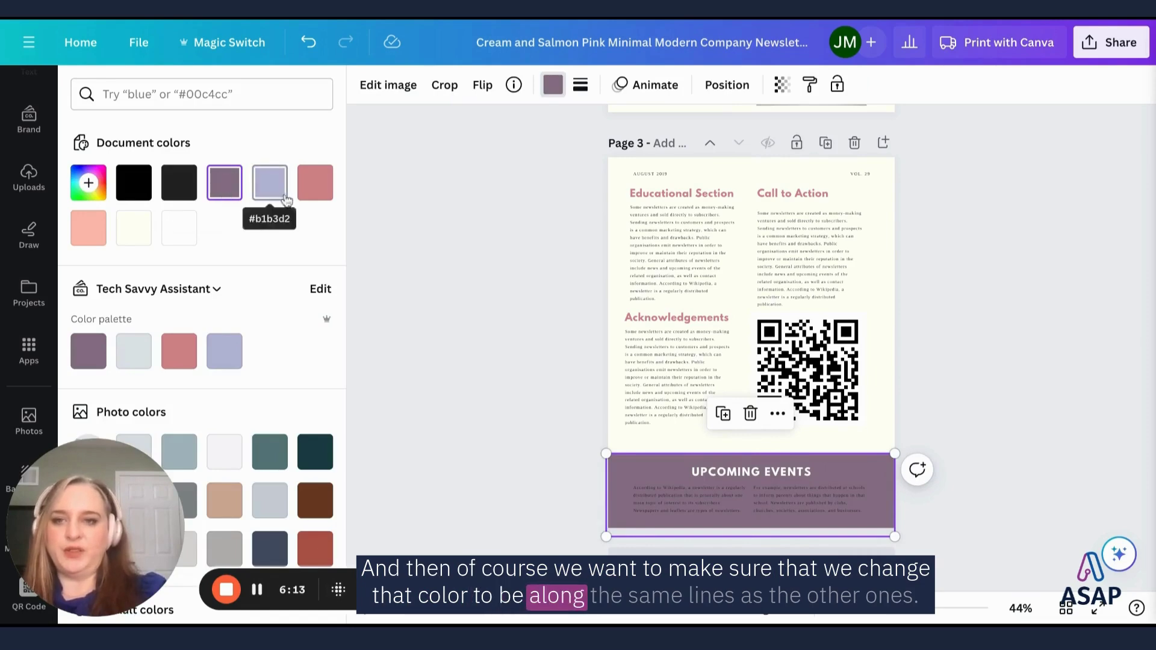
click(180, 354)
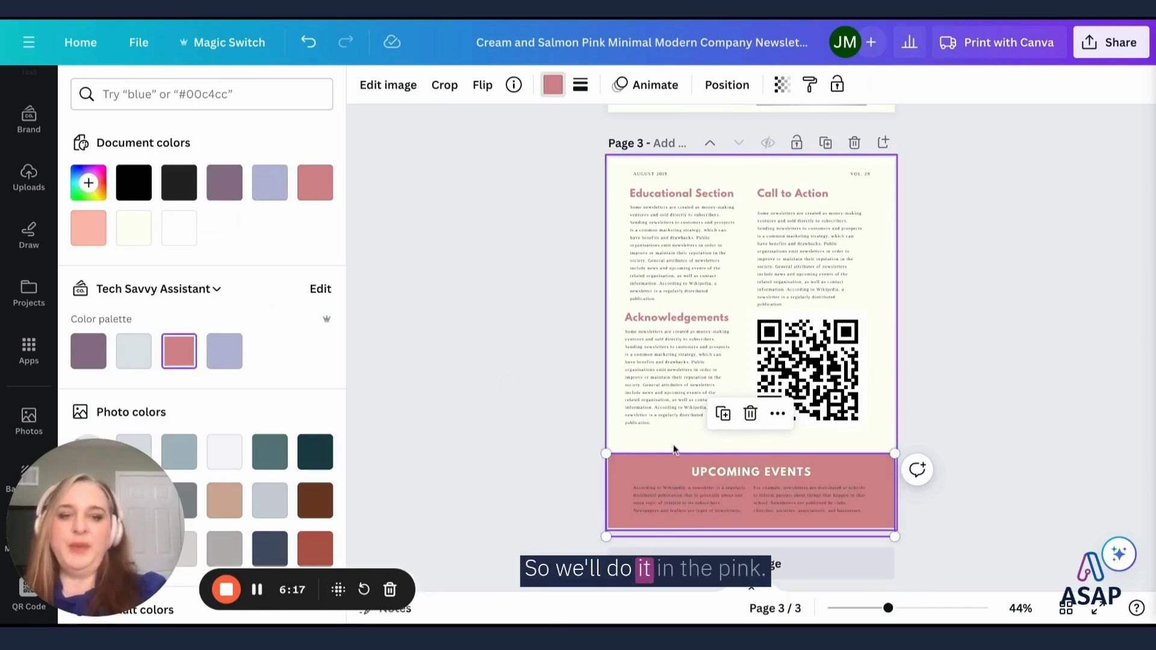
scroll(673, 444, up, 3)
scroll(673, 444, up, 15)
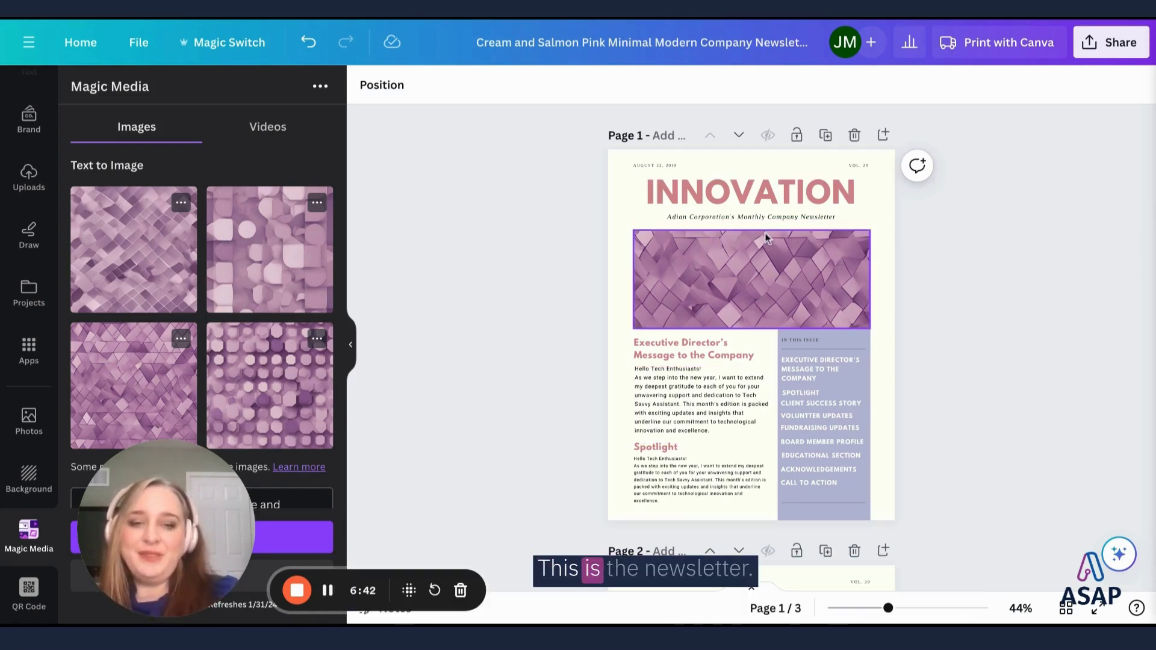
Scroll through the newsletter pages to review the finished design
scroll(766, 237, down, 2)
scroll(764, 237, down, 7)
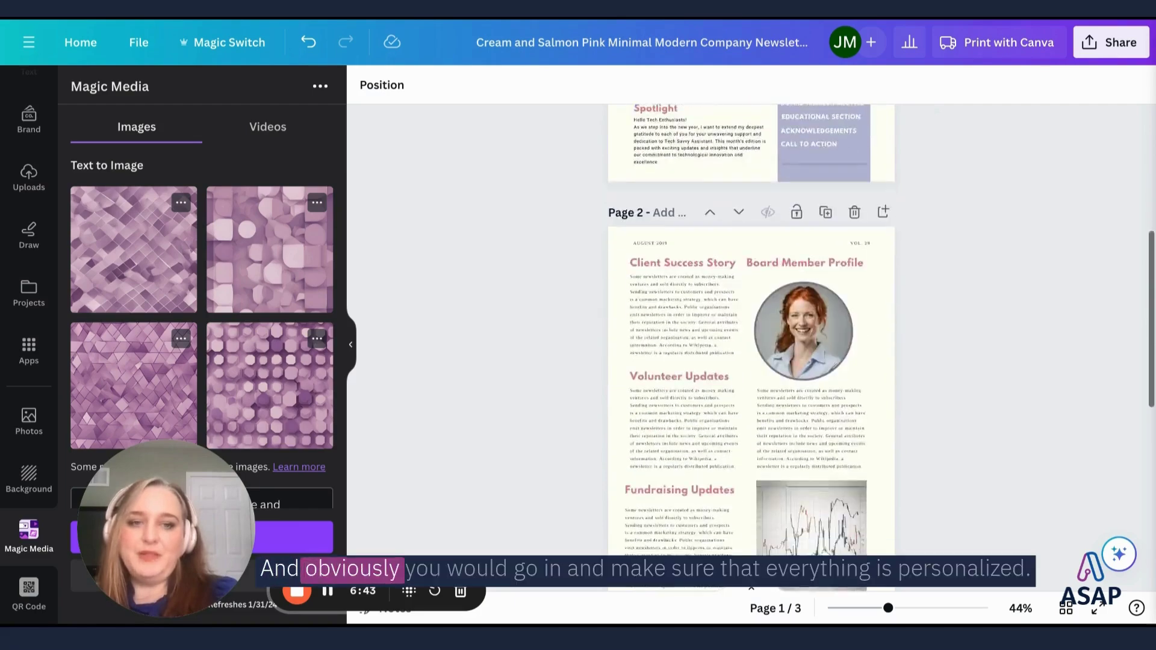
scroll(765, 236, down, 6)
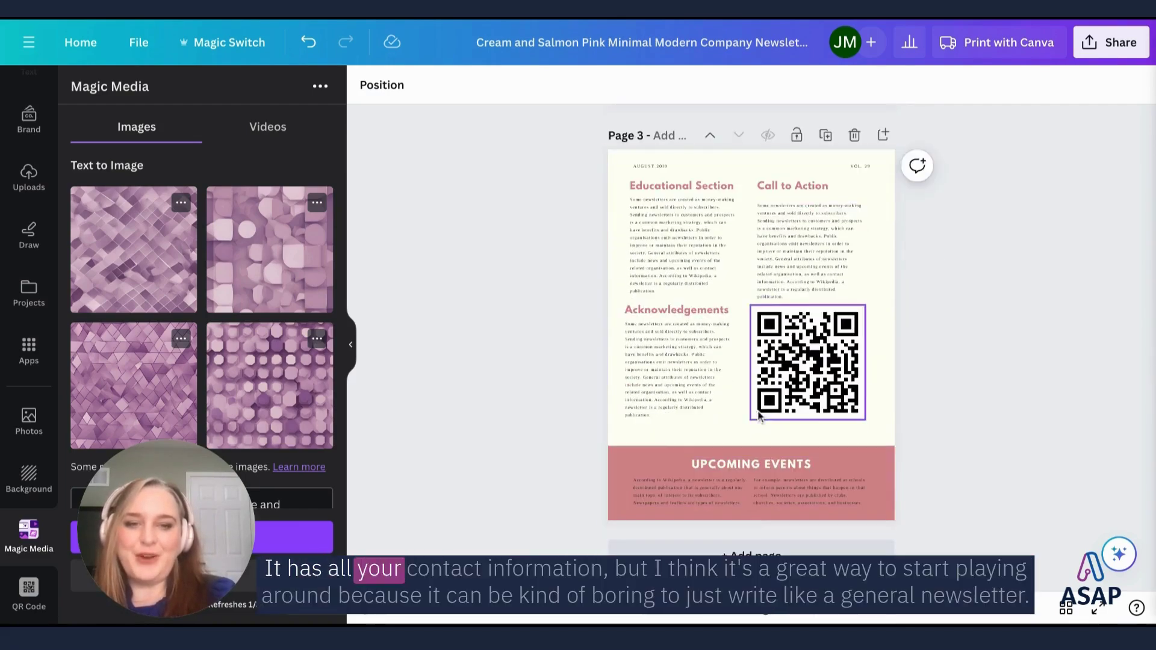
scroll(757, 409, up, 15)
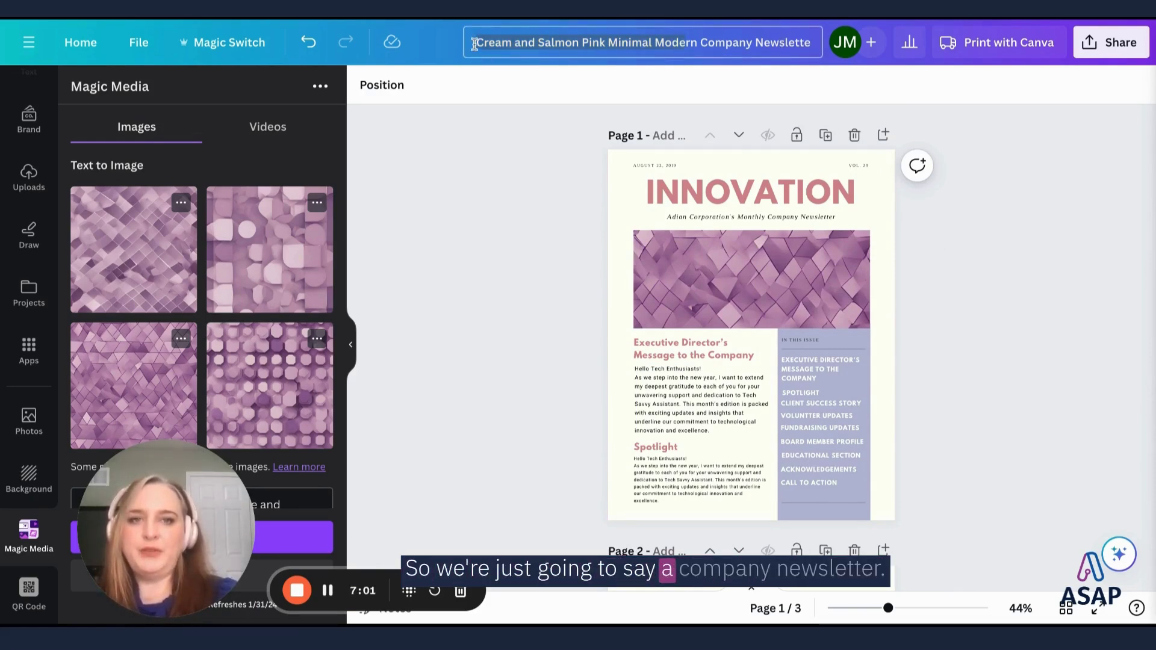
Trim the title to 'Company Newsletter' and download all pages as PDF Standard
drag(475, 42, 681, 42)
key(BackSpace)
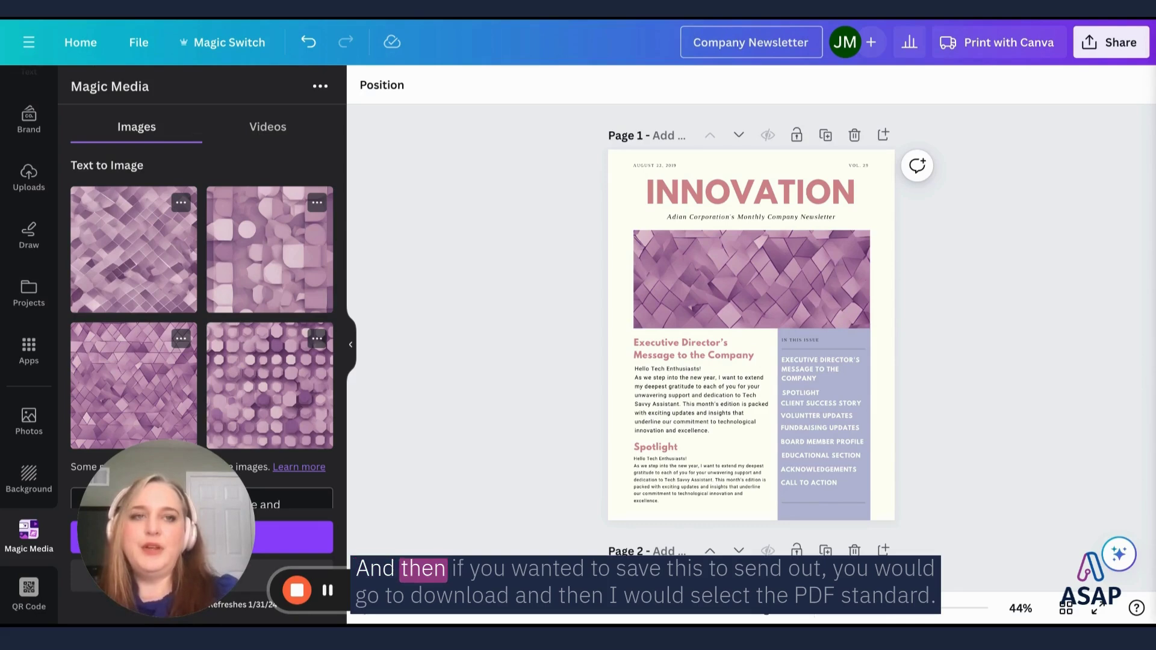
click(1135, 44)
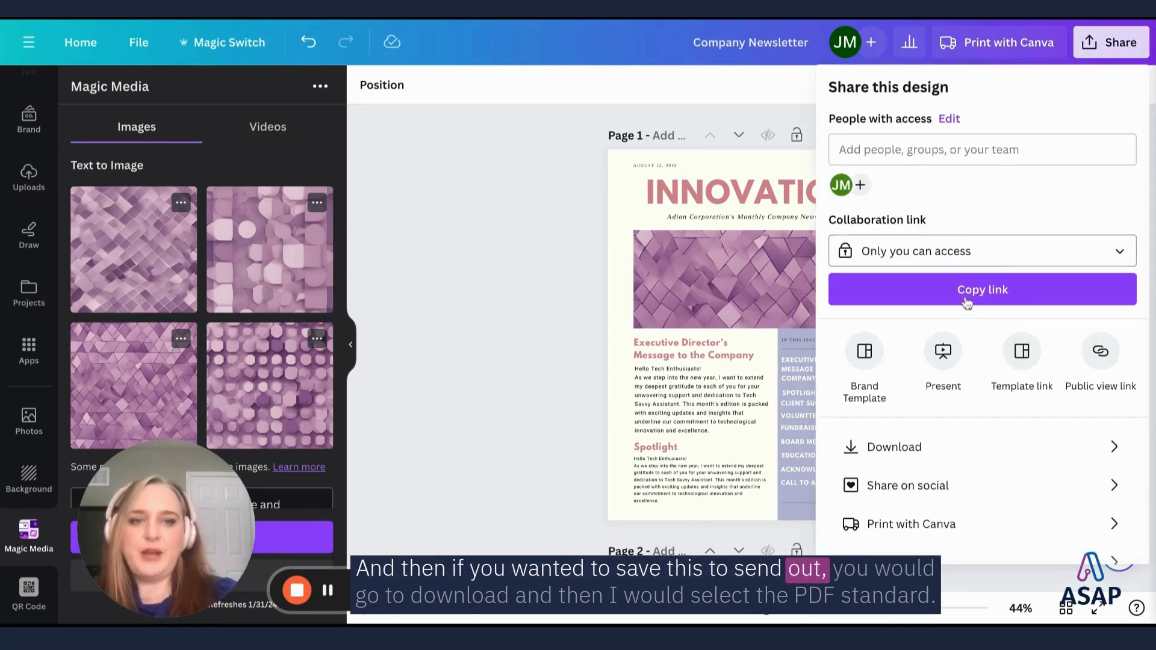
click(930, 446)
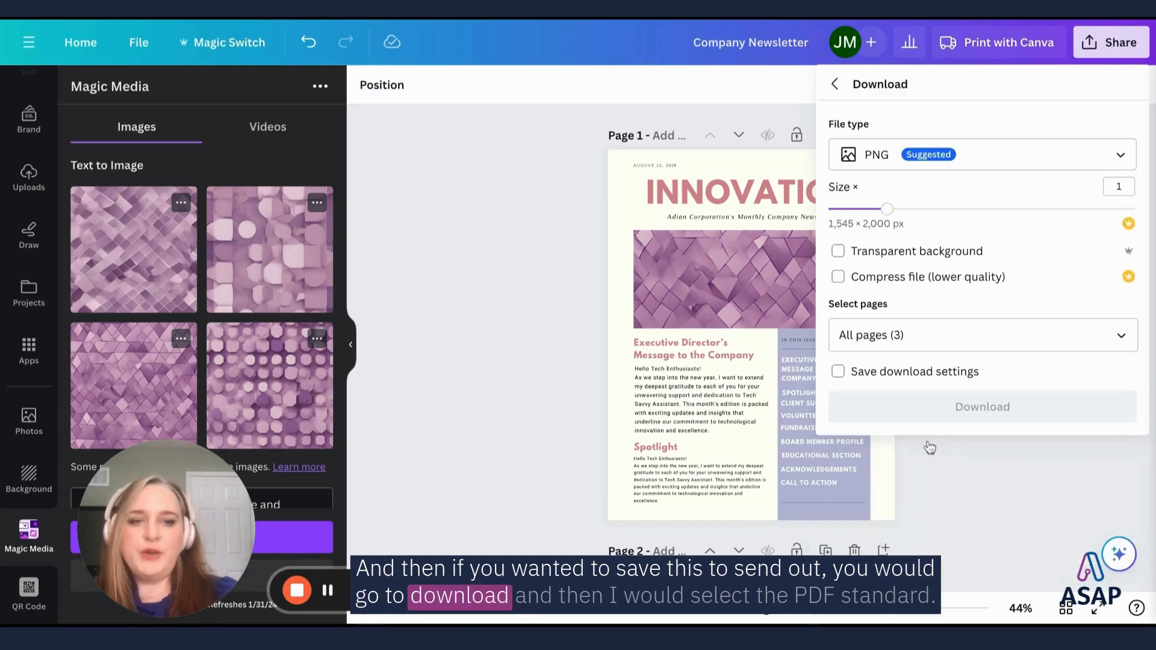
click(949, 158)
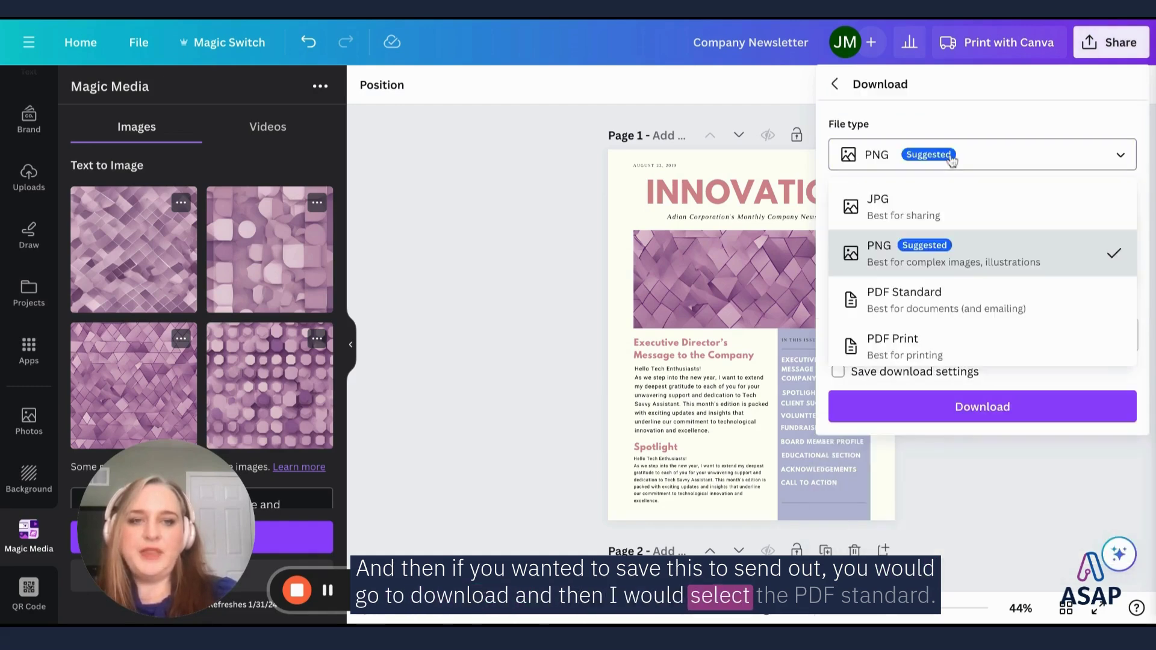
click(932, 310)
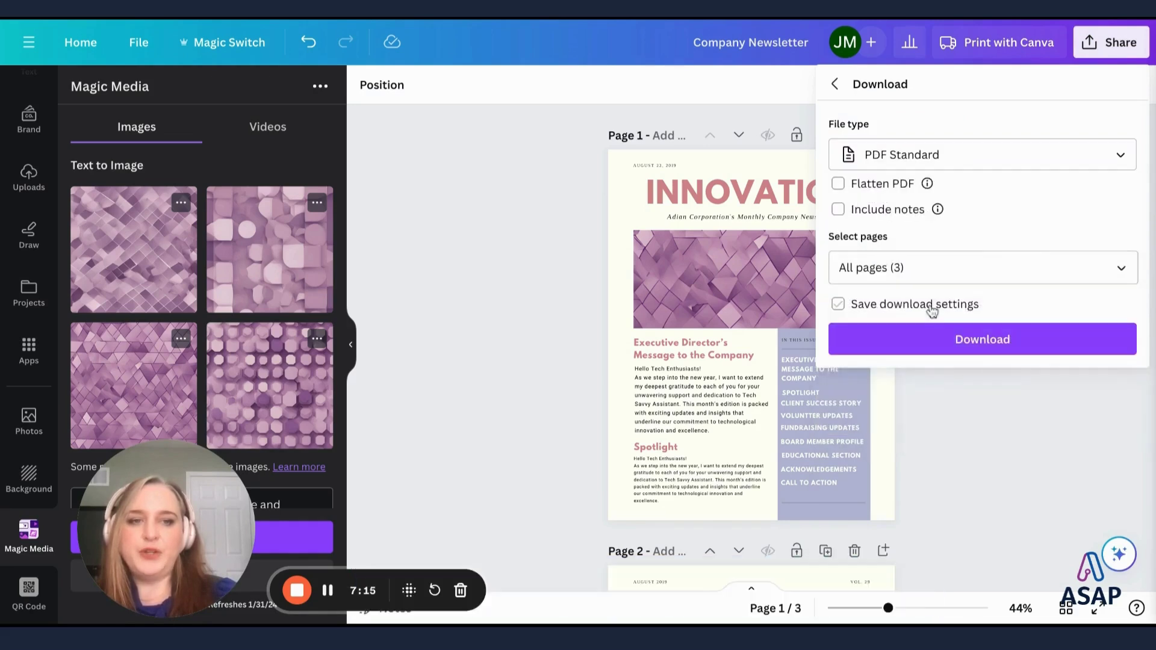
click(926, 344)
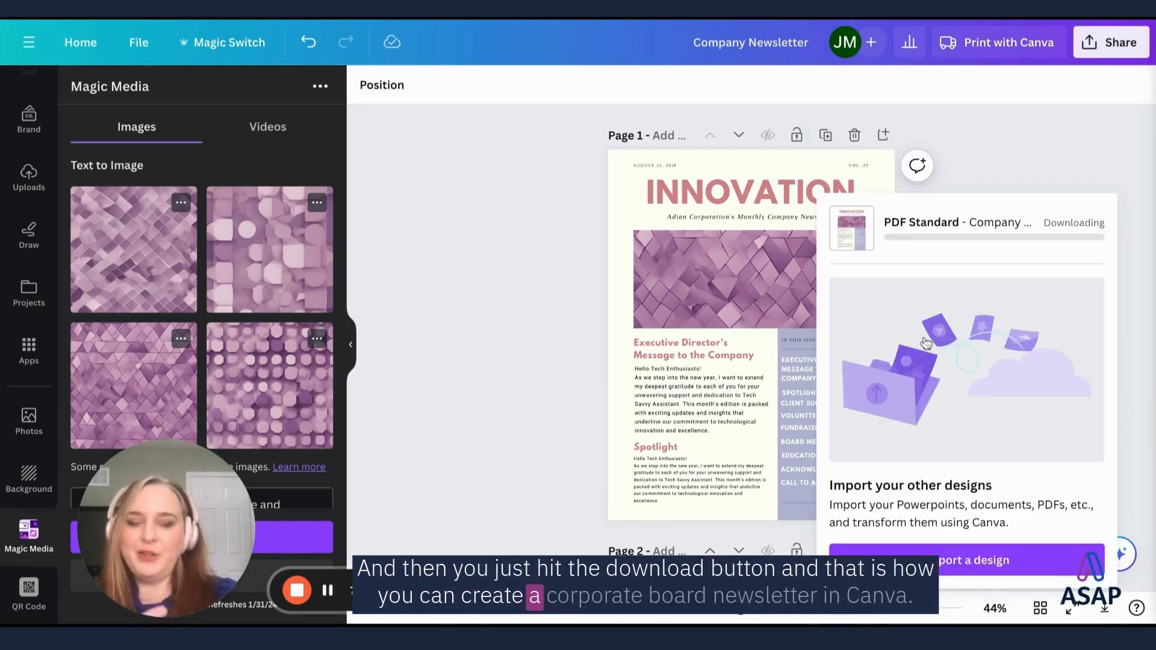